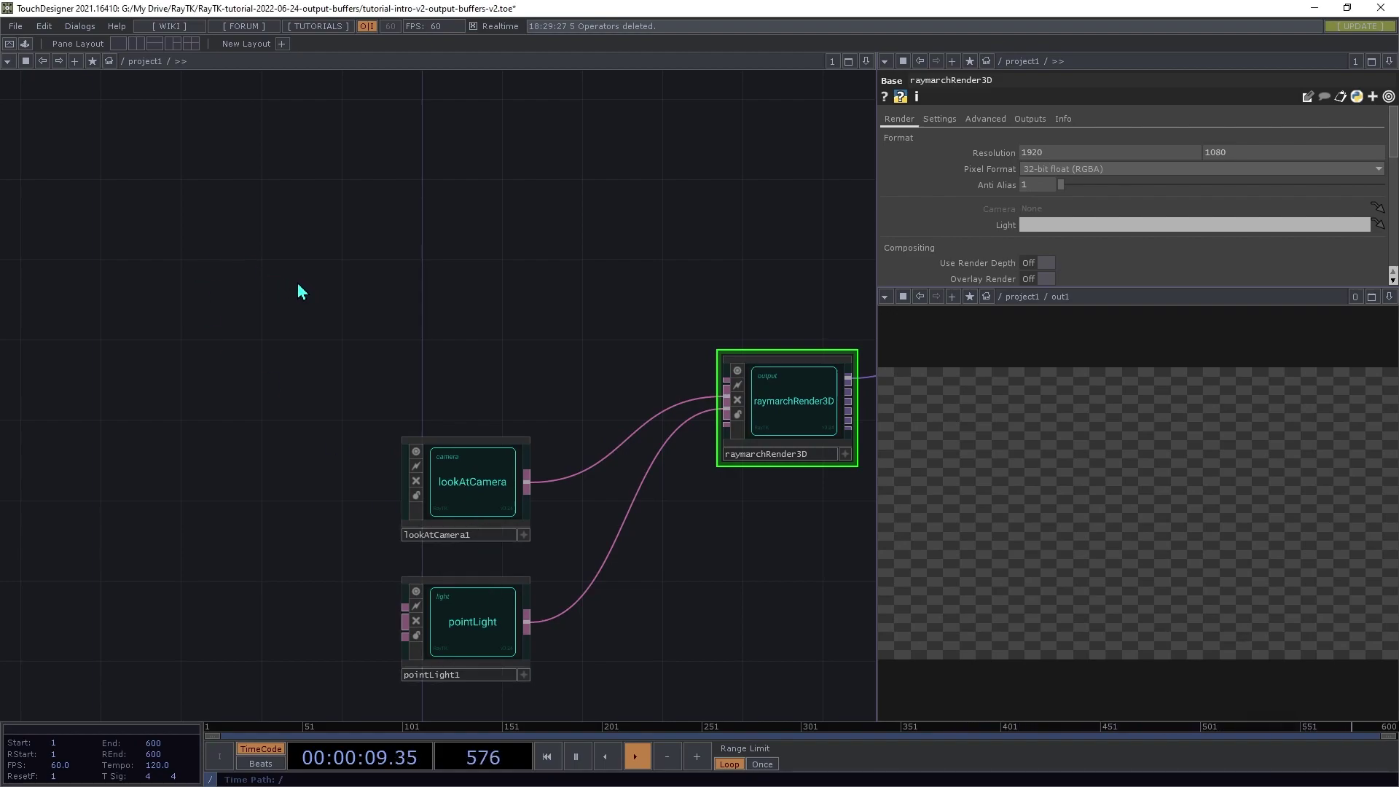
Add a generalizedPolyhedronSdf operator to the network and connect it to the first input of raymarchRender3D
{"action": "key", "text": "alt+r"}
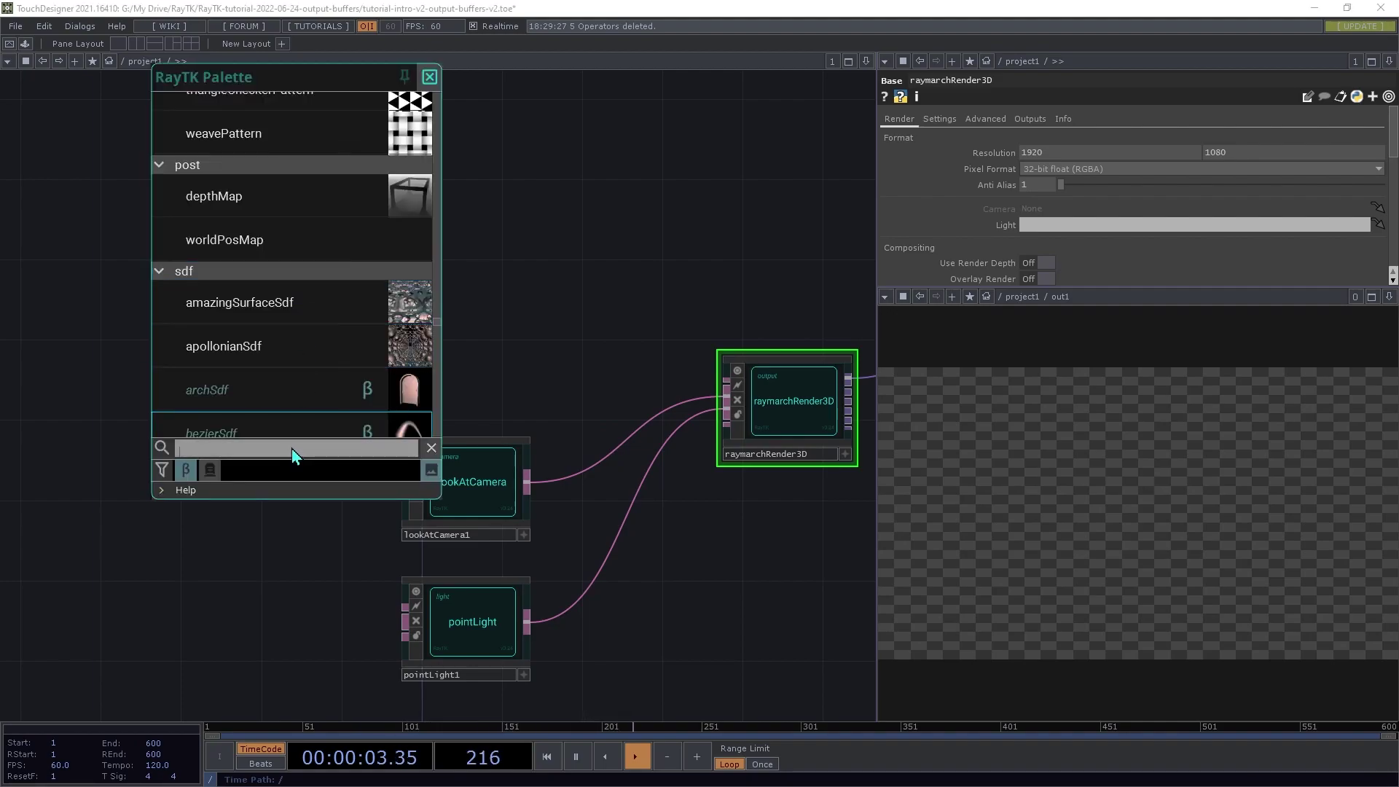
{"action": "type", "text": "gene"}
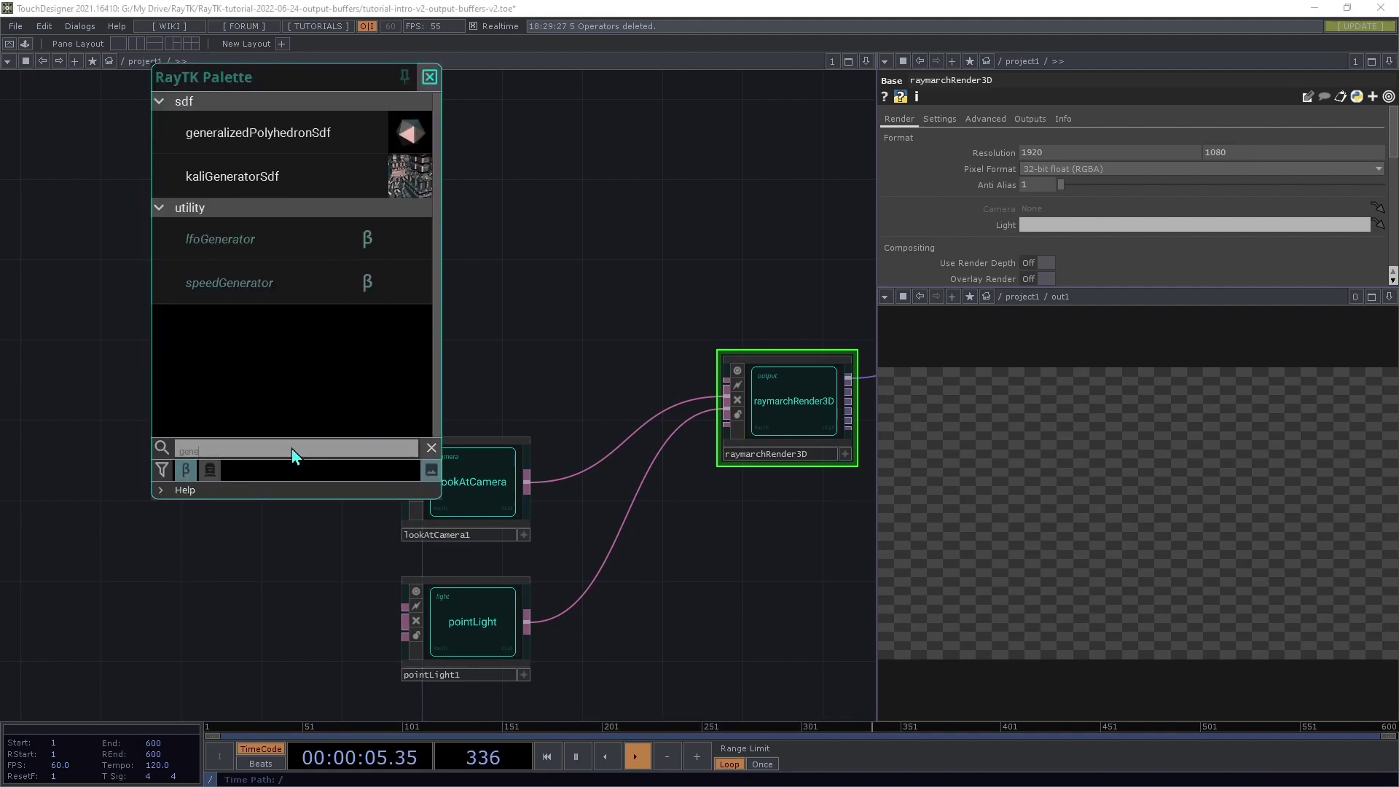
{"action": "left_click", "coordinate": [276, 140]}
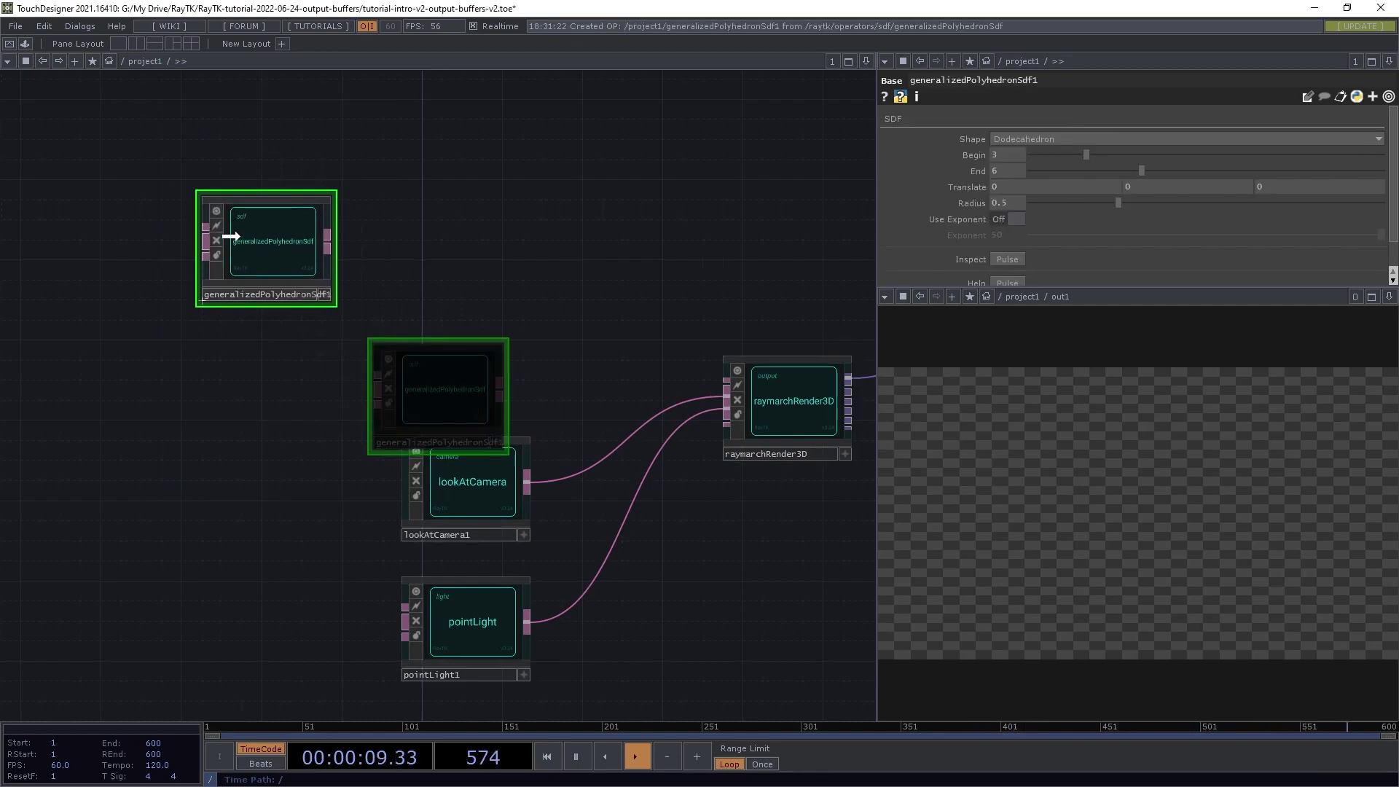
{"action": "left_click", "coordinate": [232, 236]}
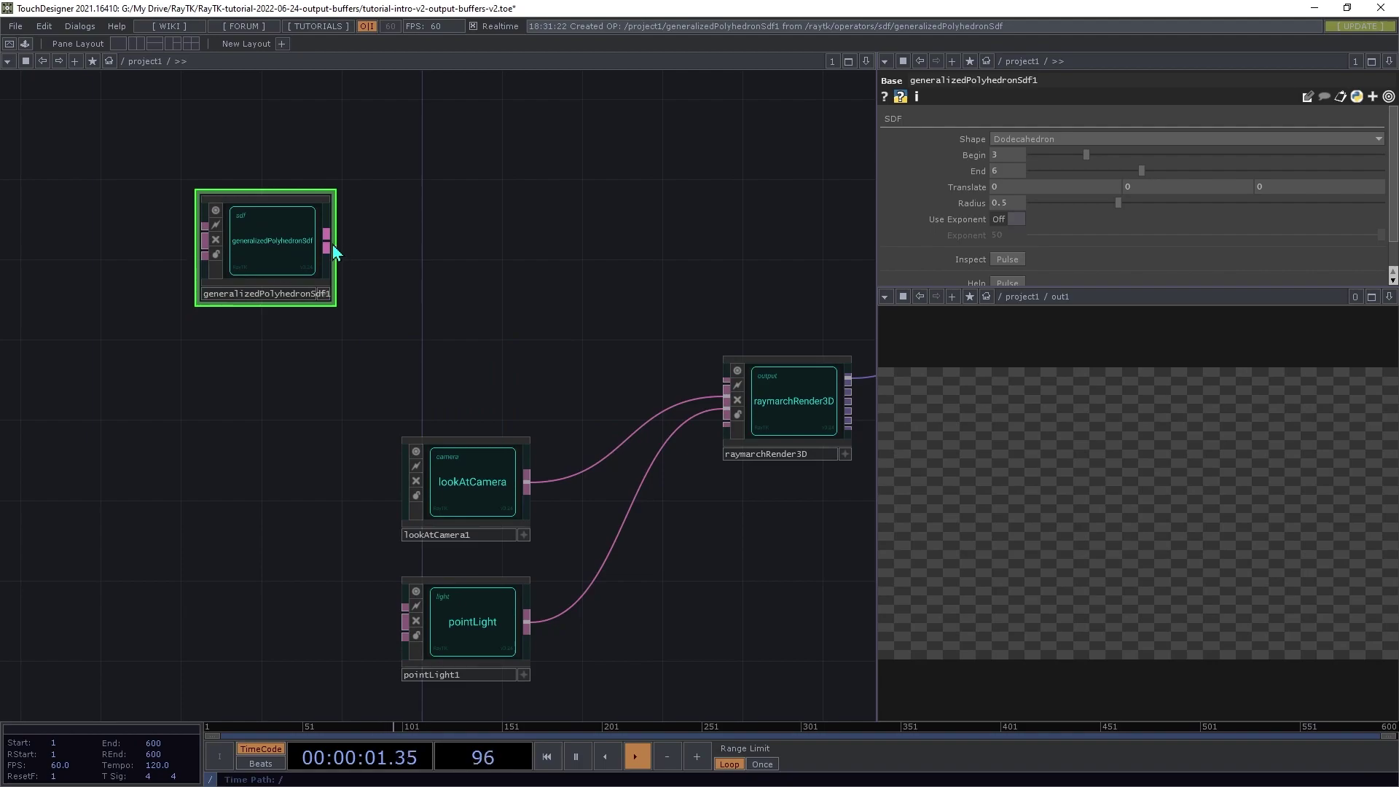
{"action": "left_click_drag", "start_coordinate": [333, 251], "coordinate": [722, 381]}
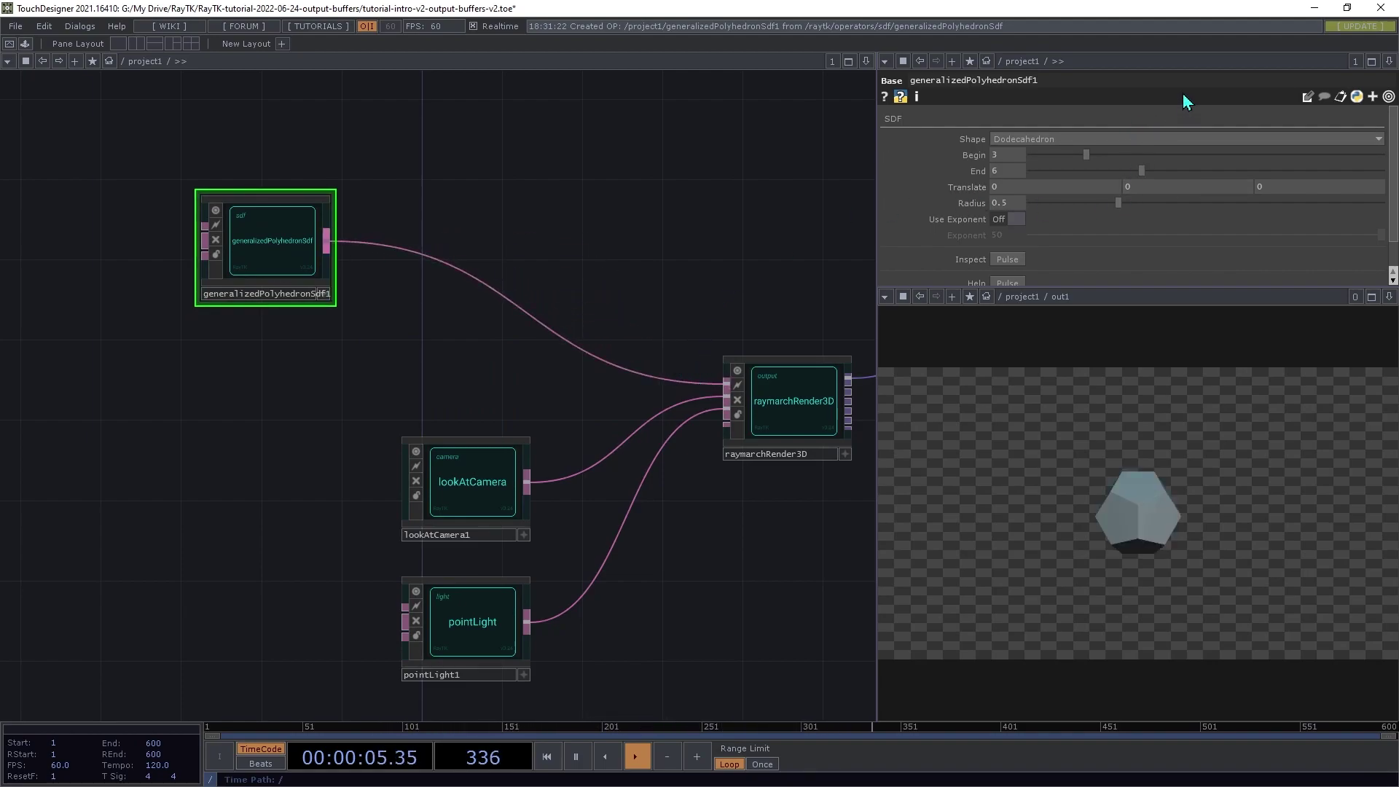
Set the polyhedron's shape to Truncated Icosahedron and its radius to 1
{"action": "left_click", "coordinate": [1160, 136]}
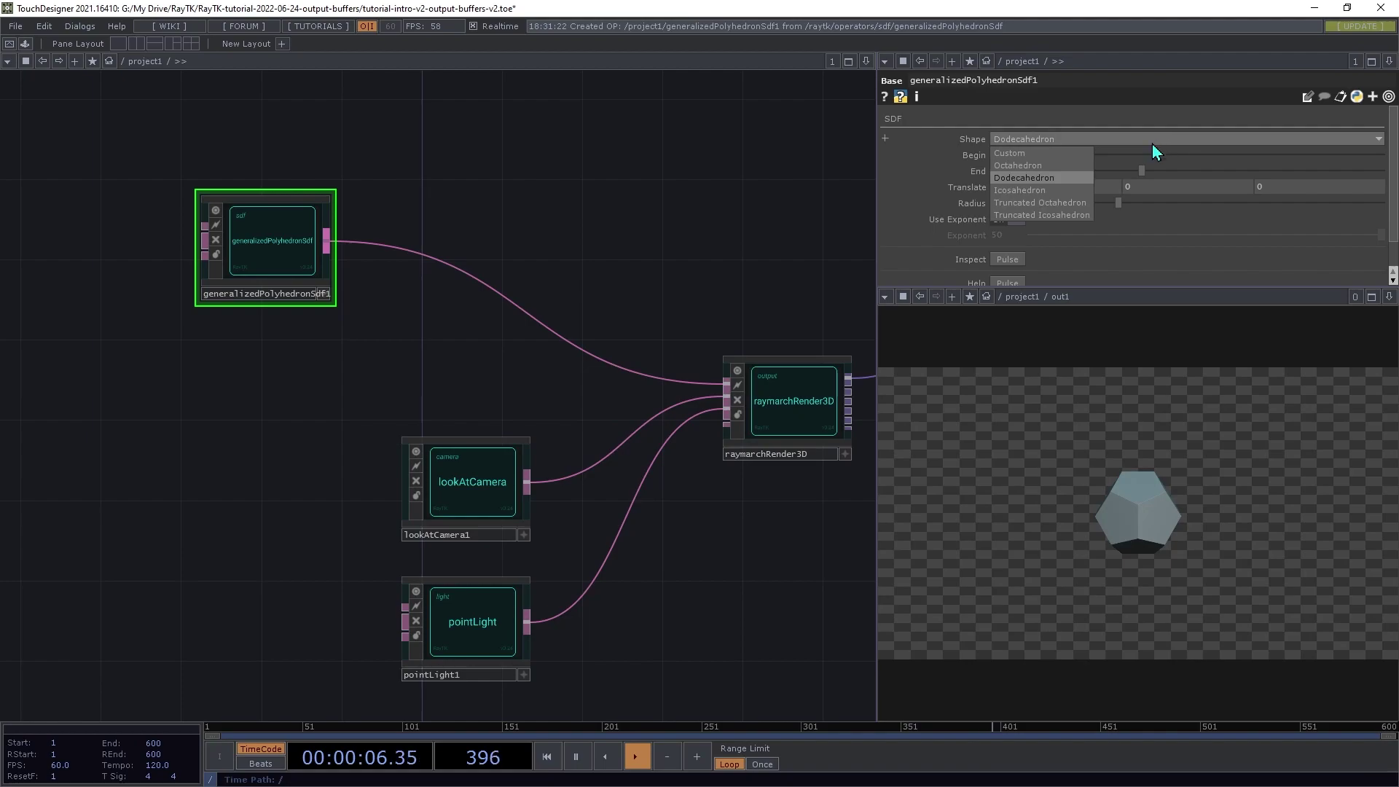
{"action": "left_click", "coordinate": [1056, 216]}
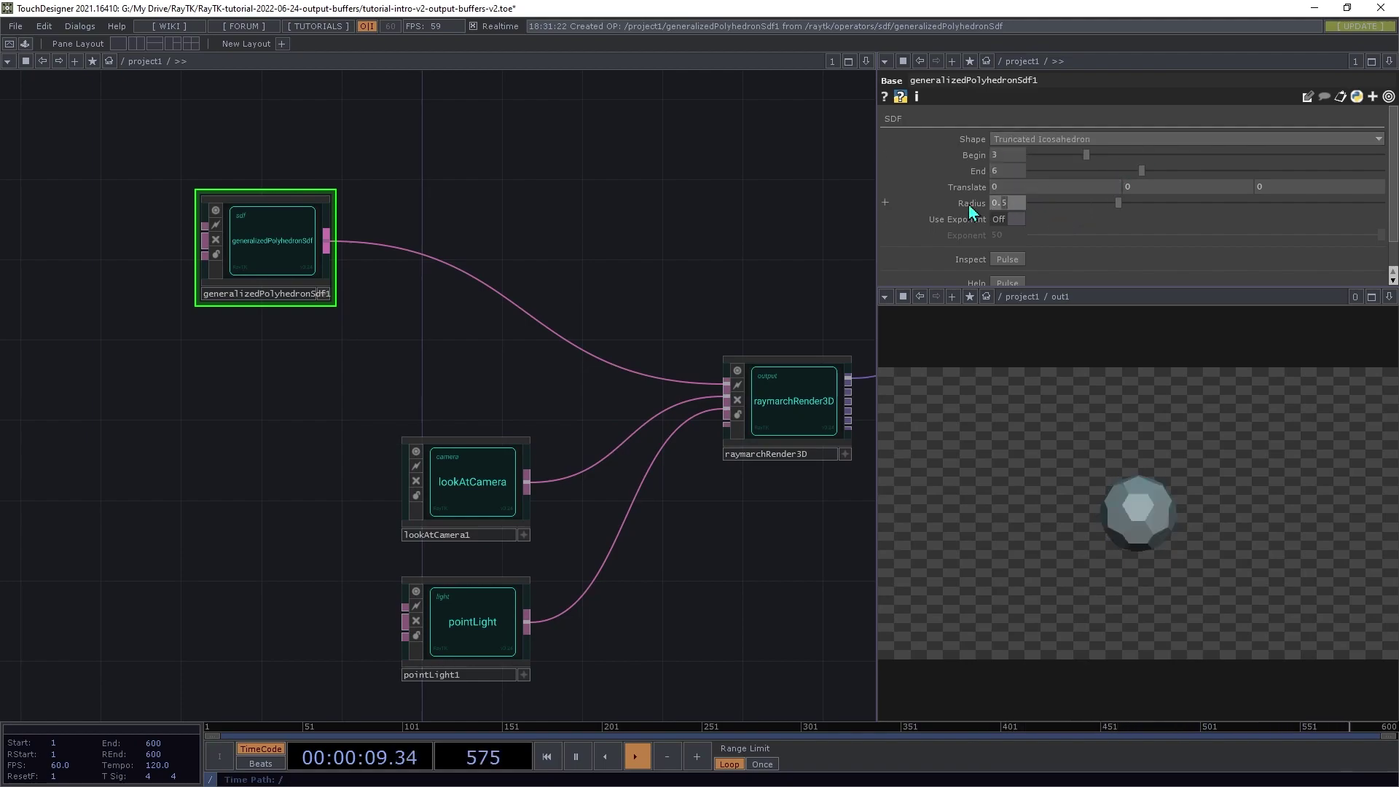
{"action": "left_click", "coordinate": [1005, 203]}
{"action": "type", "text": "1"}
{"action": "key", "text": "Return"}
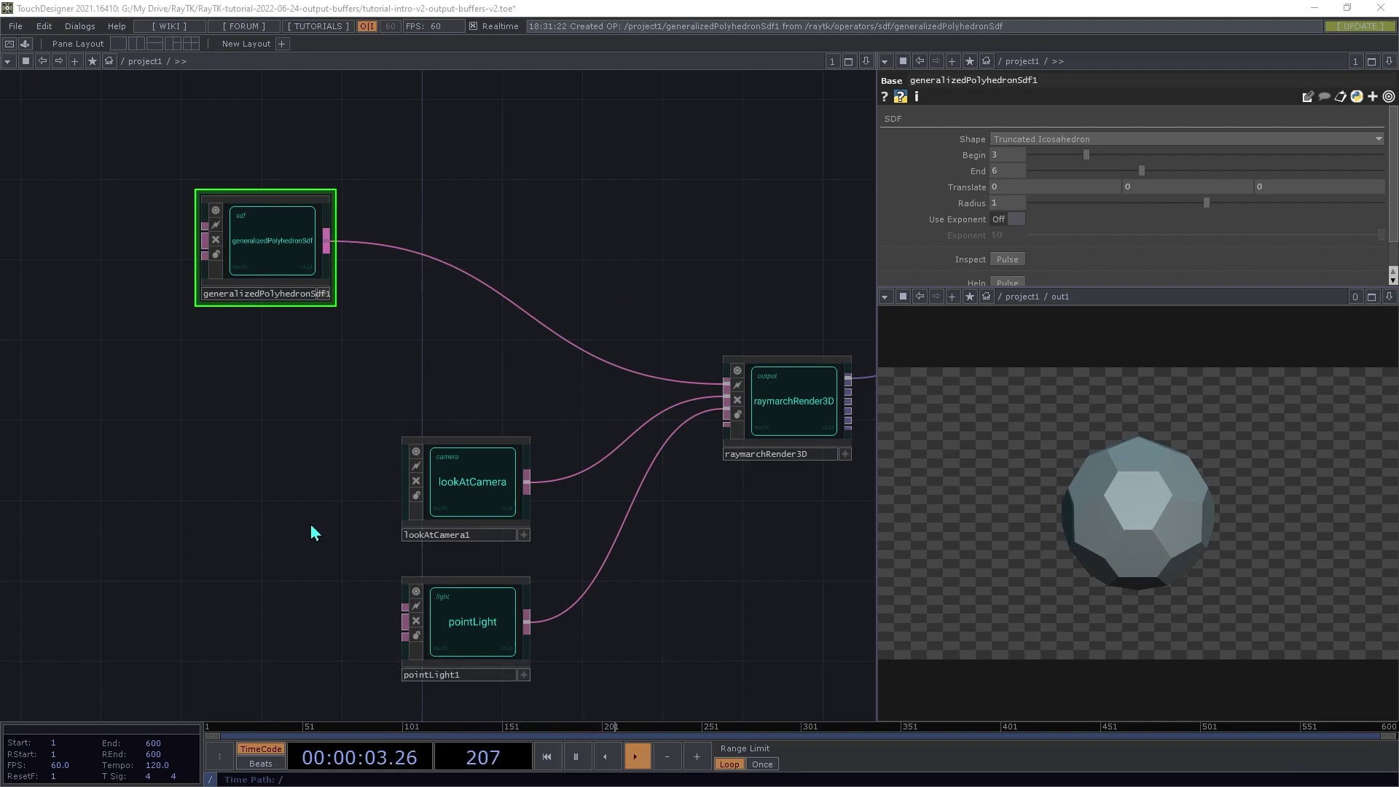
Add a combine operator and wire it between the polyhedron SDF and the first input of raymarchRender3D
{"action": "key", "text": "alt+r"}
{"action": "type", "text": "com"}
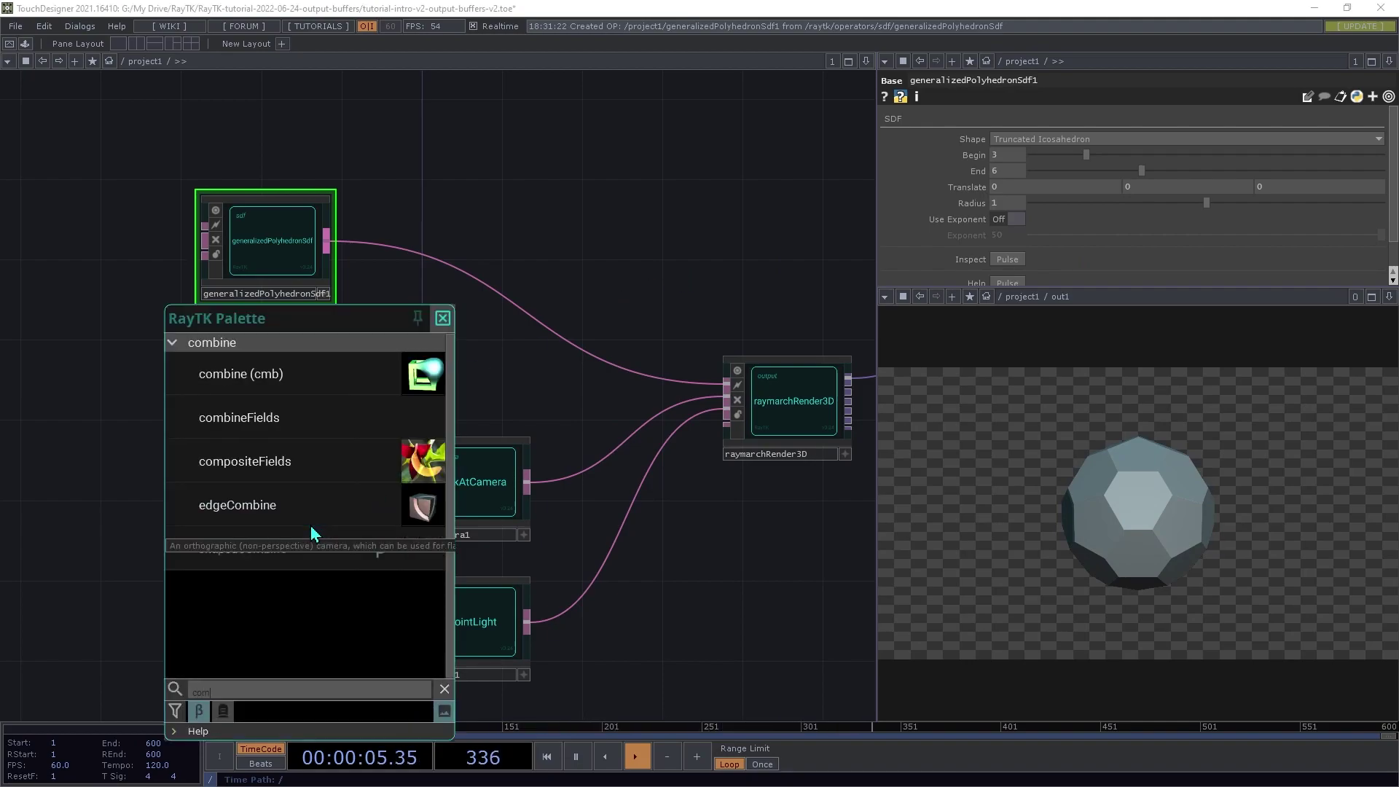
{"action": "left_click", "coordinate": [294, 371]}
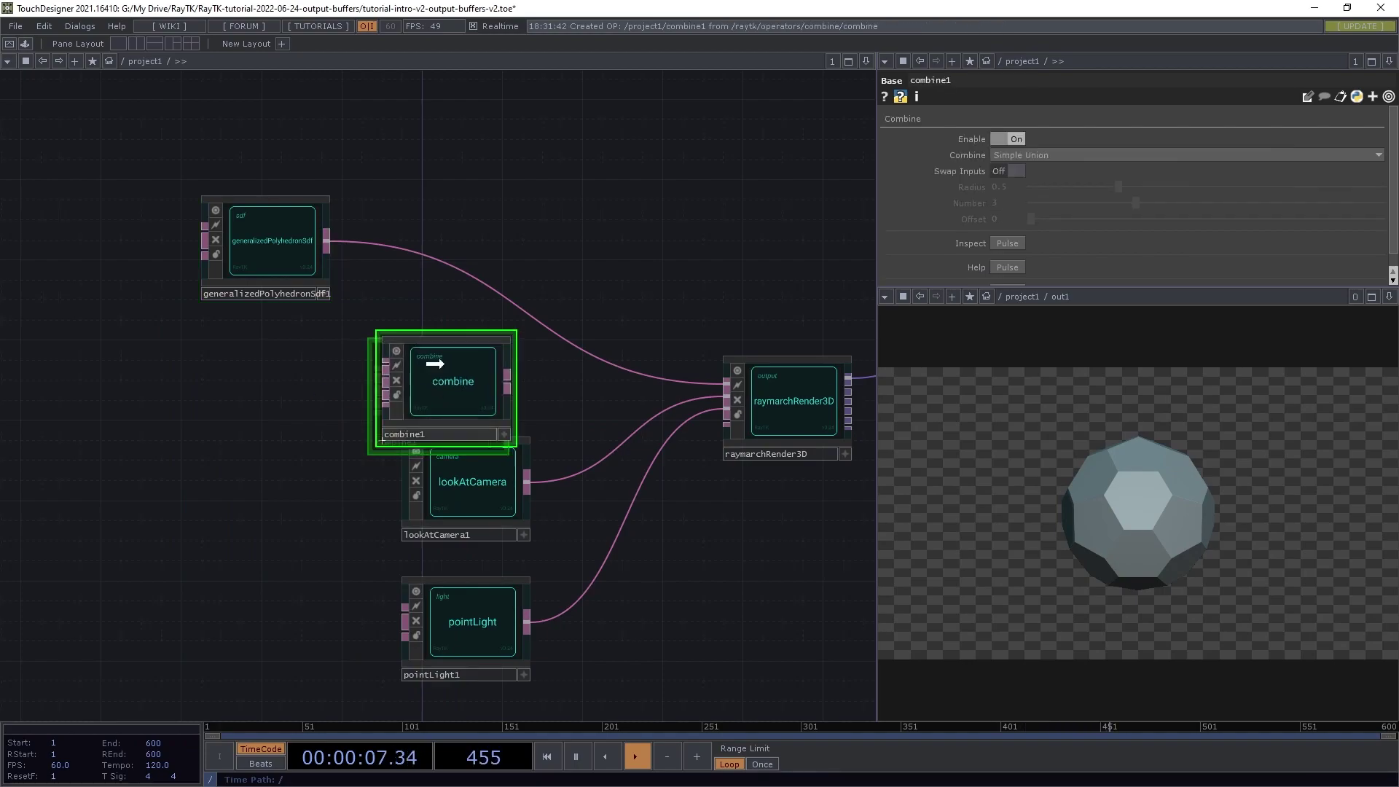
{"action": "left_click_drag", "start_coordinate": [459, 390], "coordinate": [487, 261]}
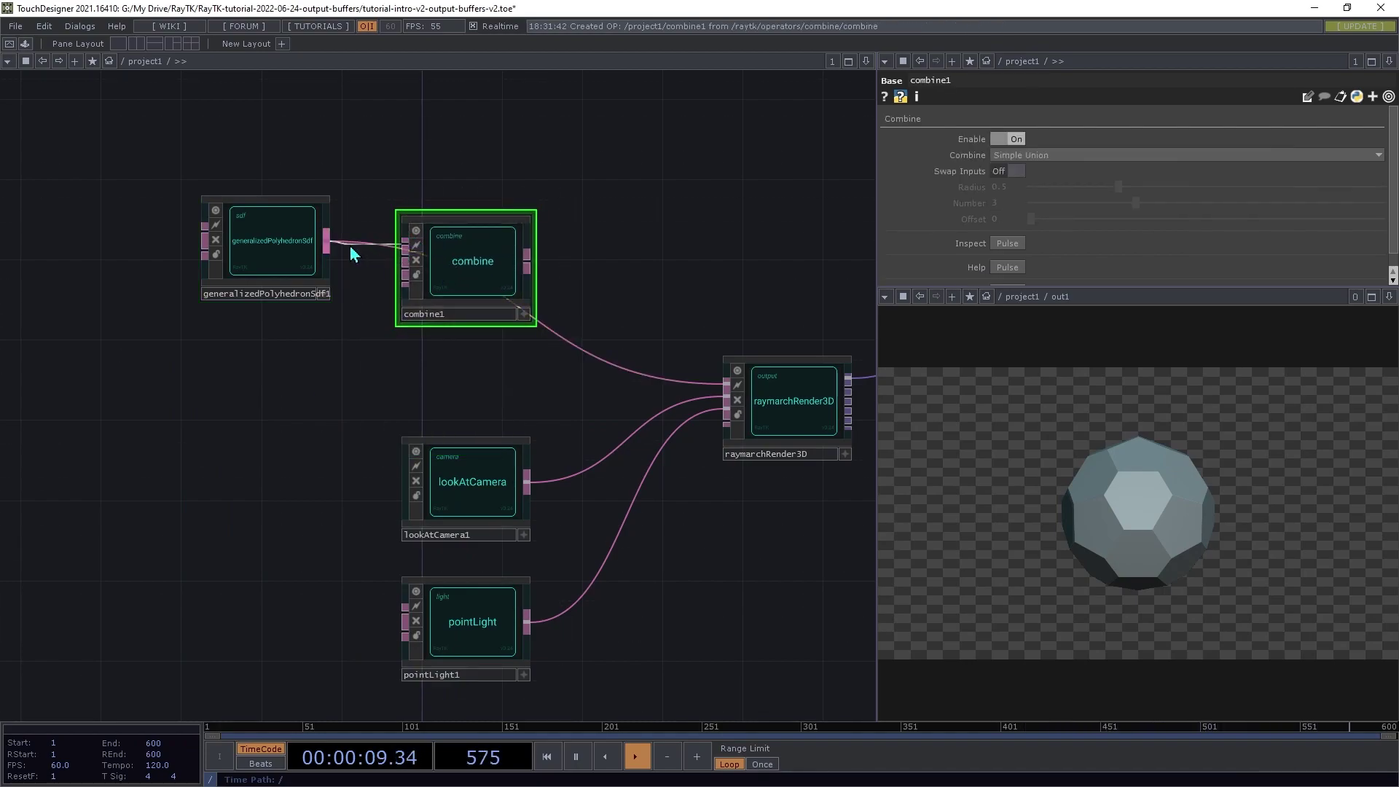
{"action": "left_click_drag", "start_coordinate": [526, 259], "coordinate": [725, 380]}
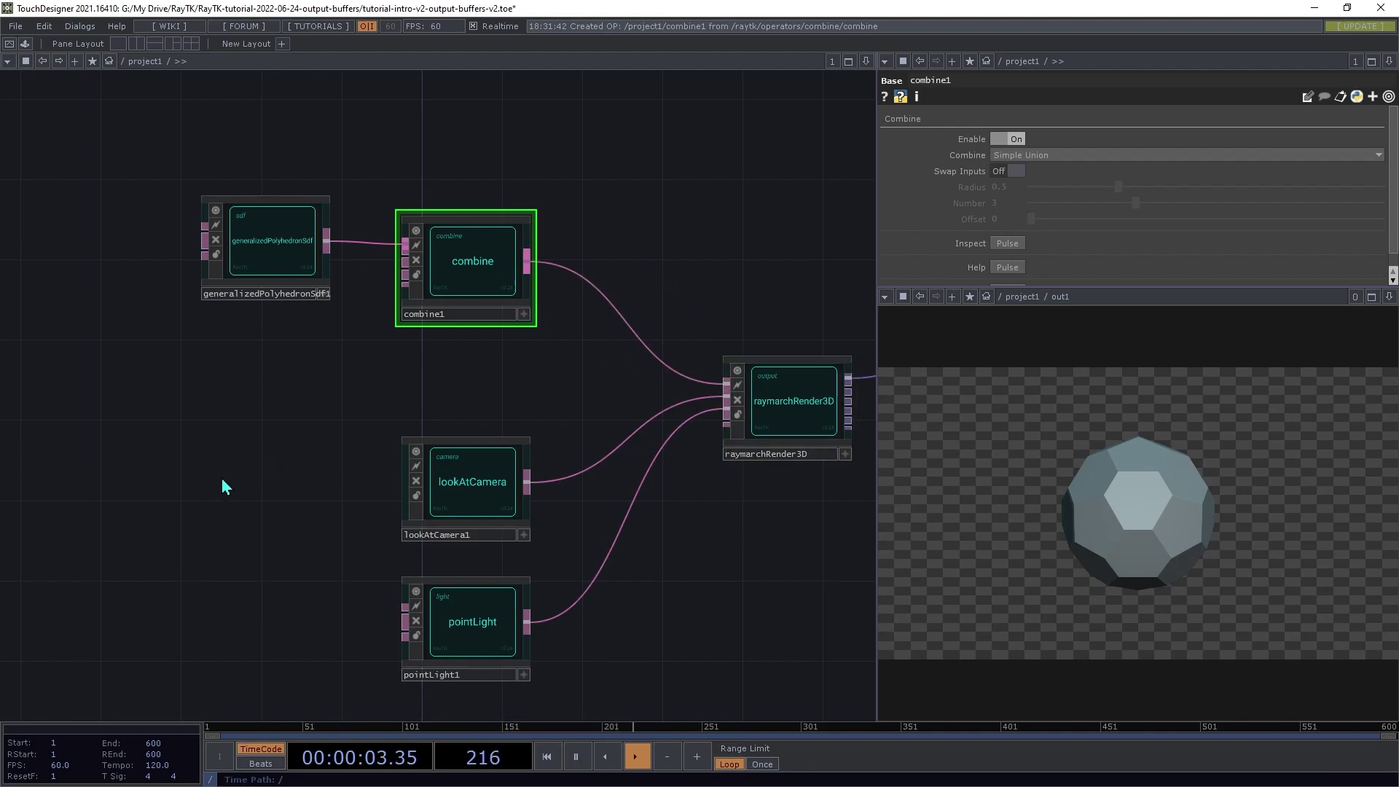
Add a helixSdf operator and place it below the generalizedPolyhedronSdf node
{"action": "key", "text": "alt+r"}
{"action": "type", "text": "he"}
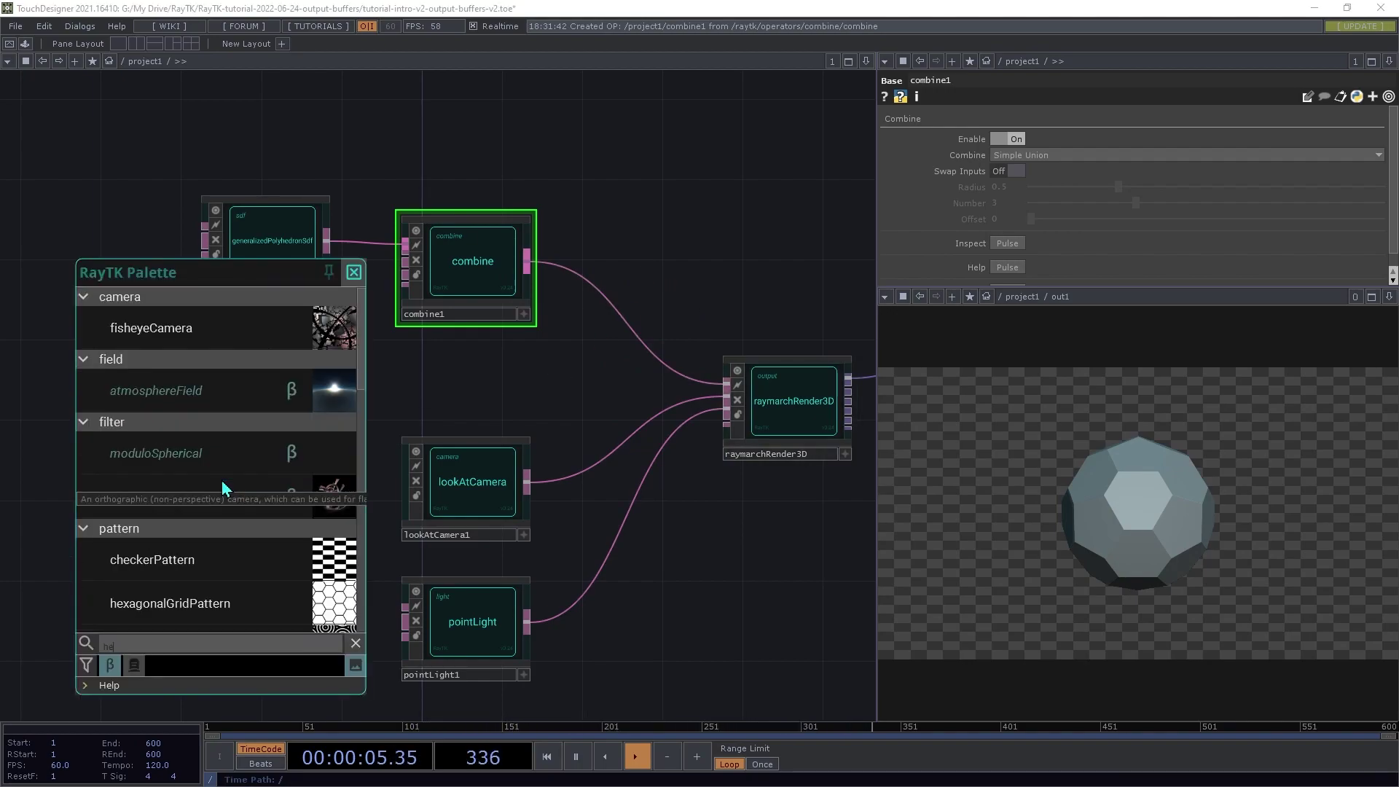
{"action": "type", "text": "lix"}
{"action": "left_click", "coordinate": [204, 330]}
{"action": "left_click", "coordinate": [354, 446]}
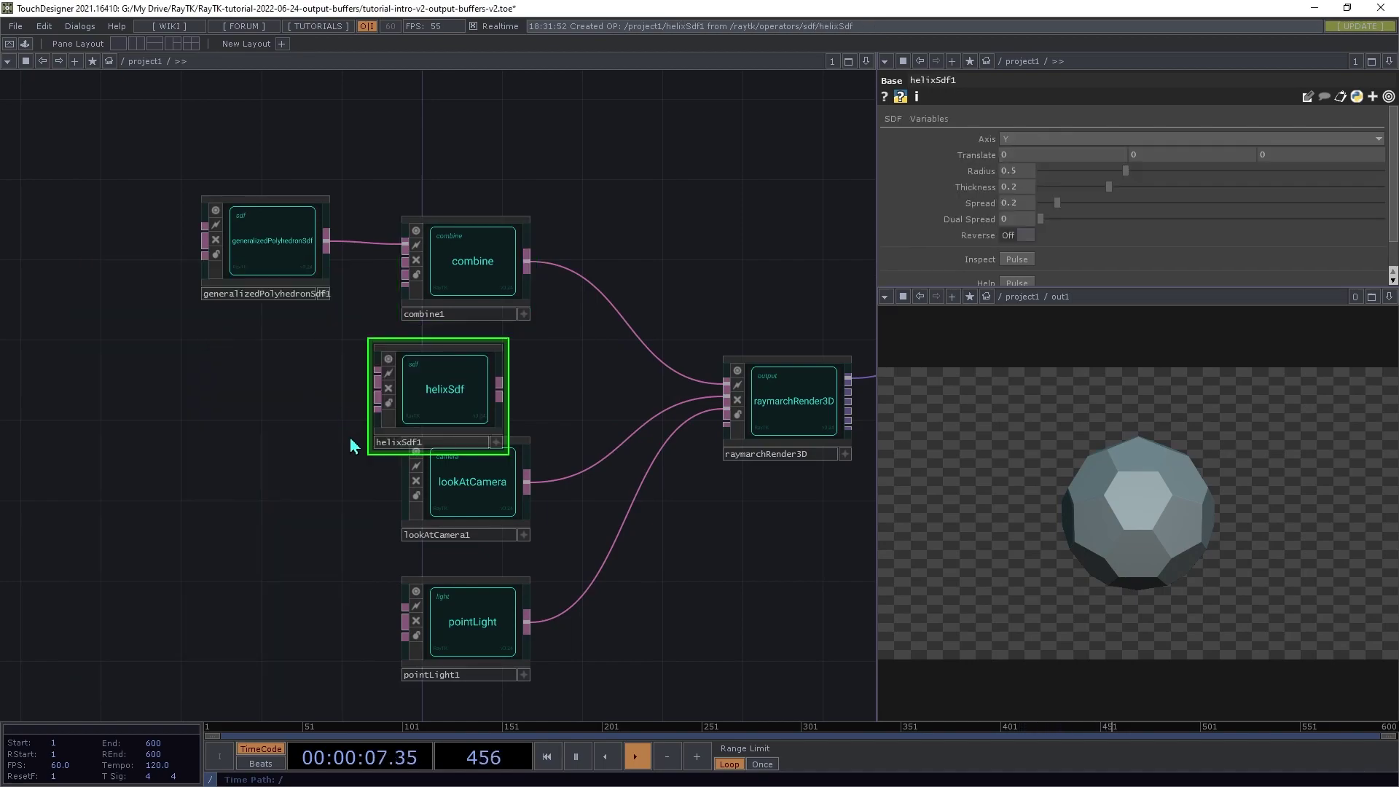
{"action": "left_click_drag", "start_coordinate": [479, 387], "coordinate": [306, 400]}
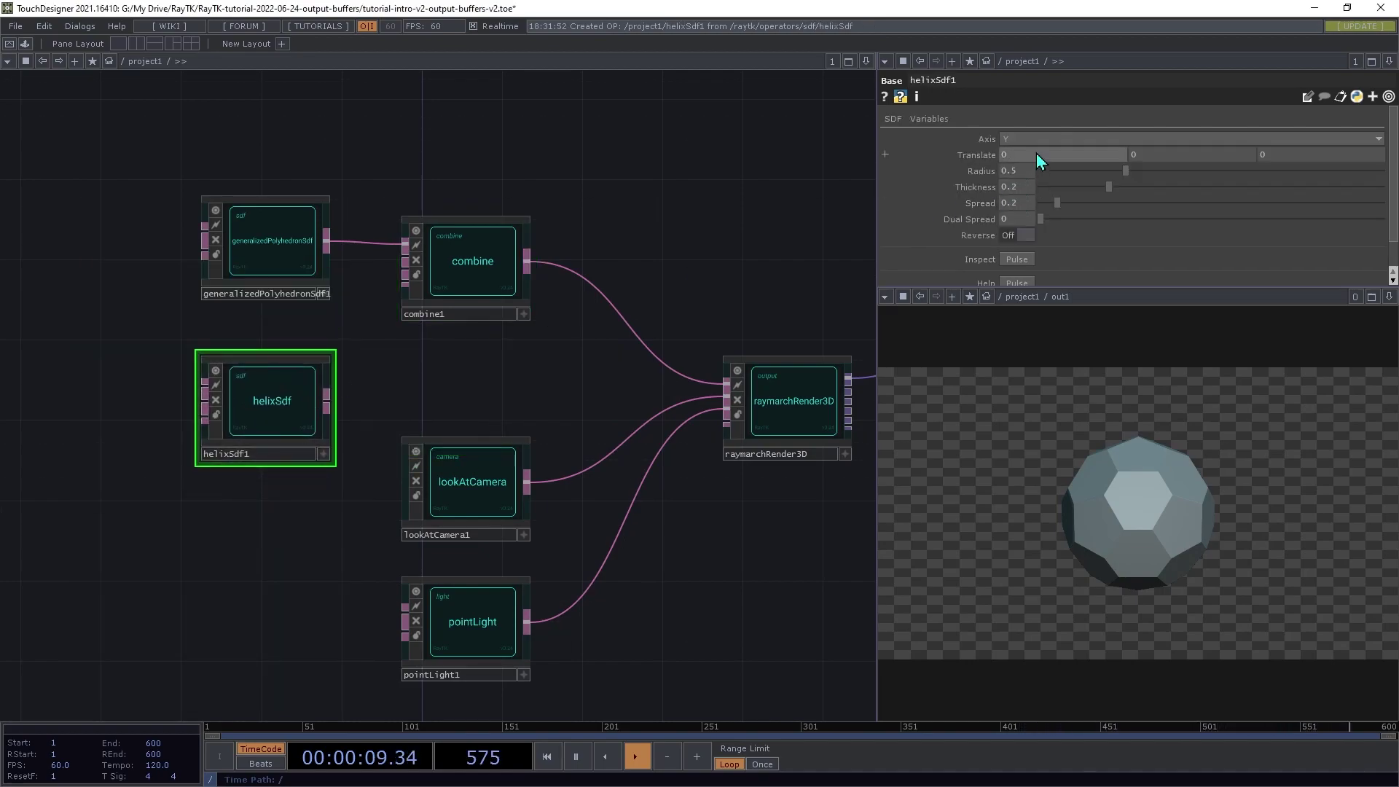
Set the helix's axis to Z, radius to 3 and spread to 1, and connect it to the second input of combine1
{"action": "left_click_drag", "start_coordinate": [1006, 155], "coordinate": [1007, 181]}
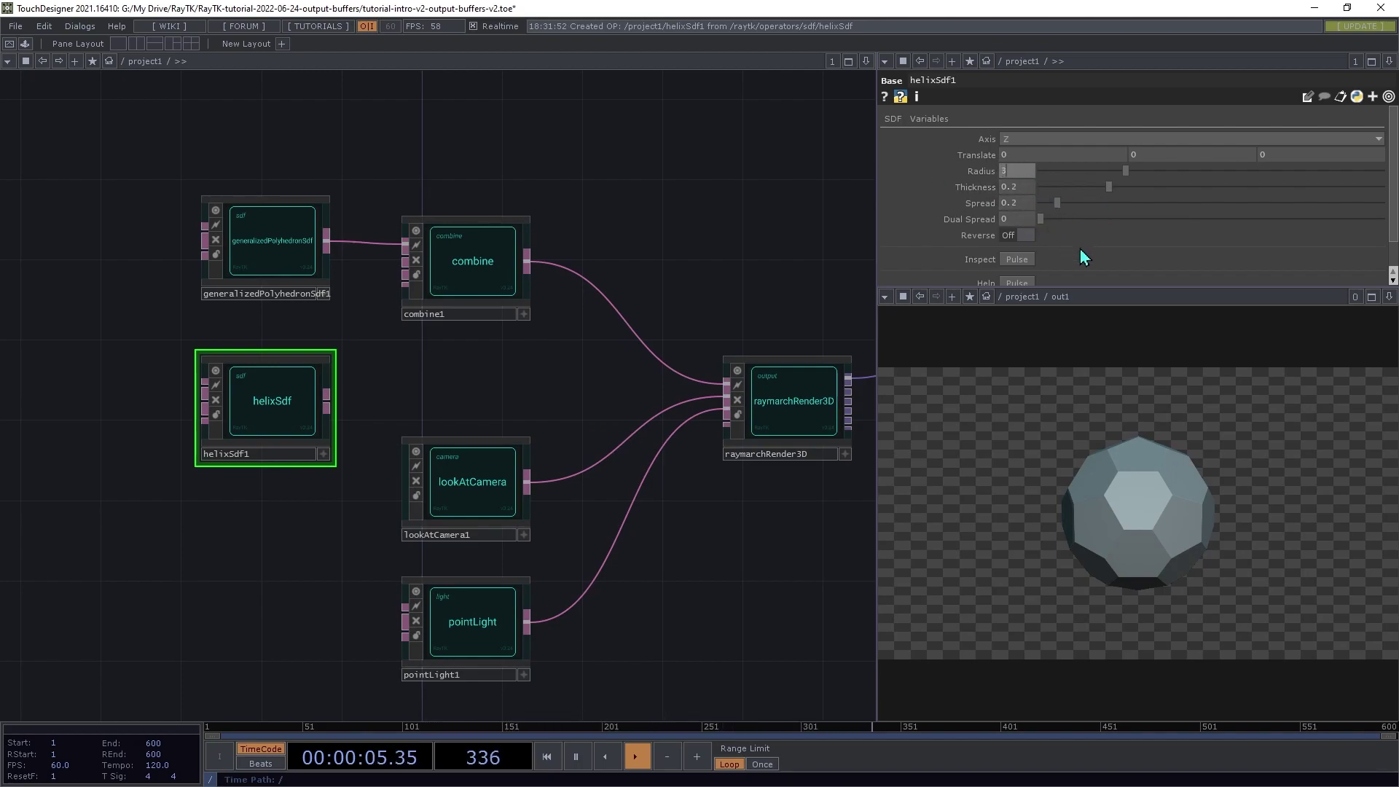
{"action": "key", "text": "Tab"}
{"action": "key", "text": "Tab"}
{"action": "type", "text": "1"}
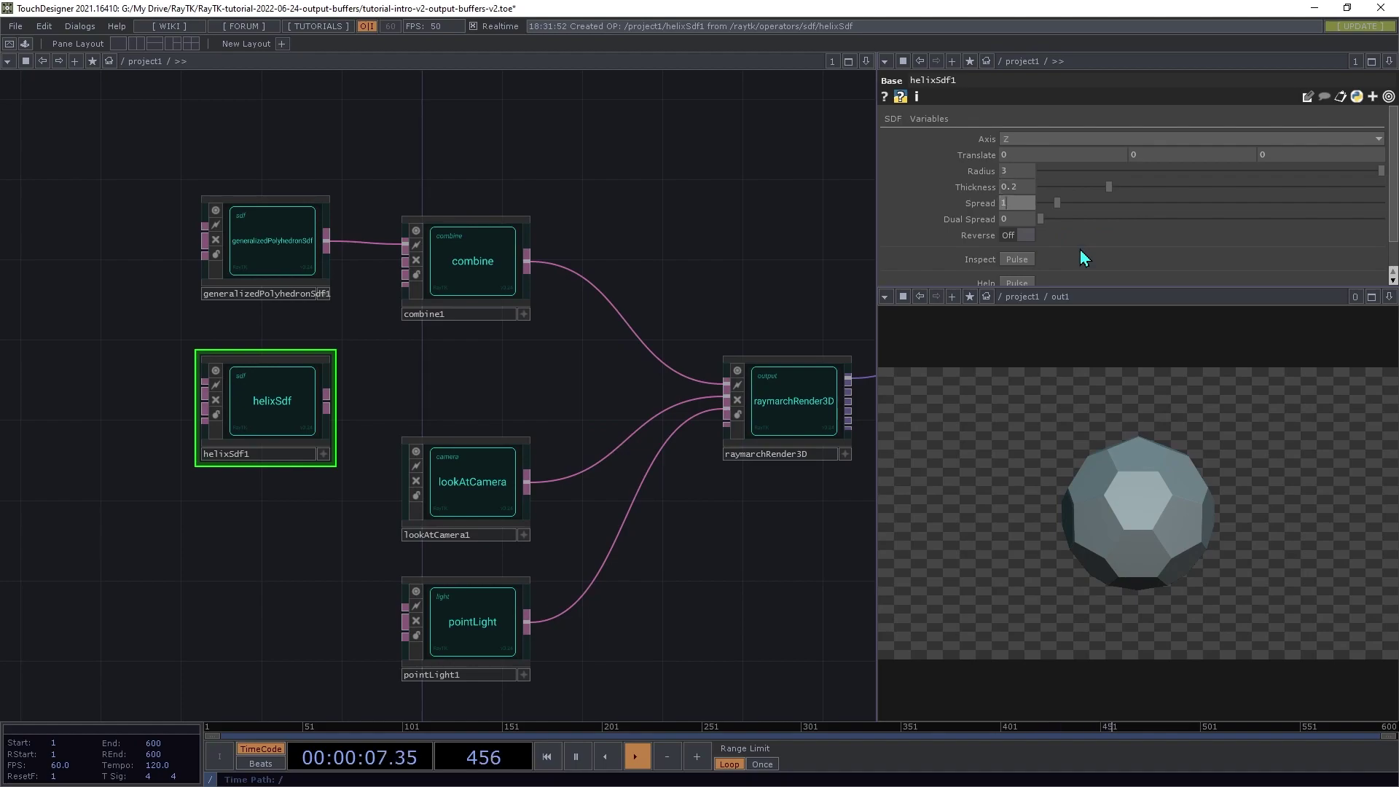
{"action": "key", "text": "Tab"}
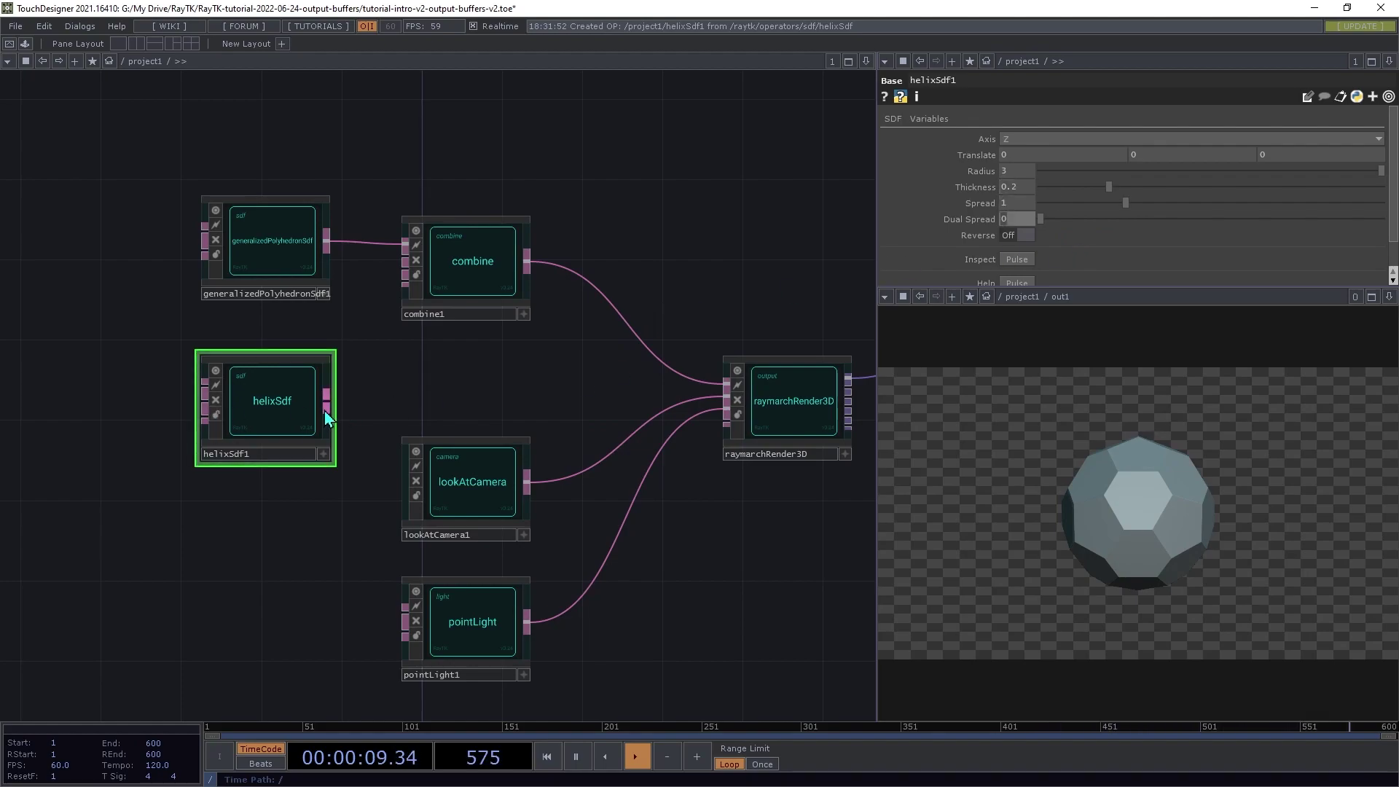
{"action": "left_click_drag", "start_coordinate": [325, 407], "coordinate": [388, 273]}
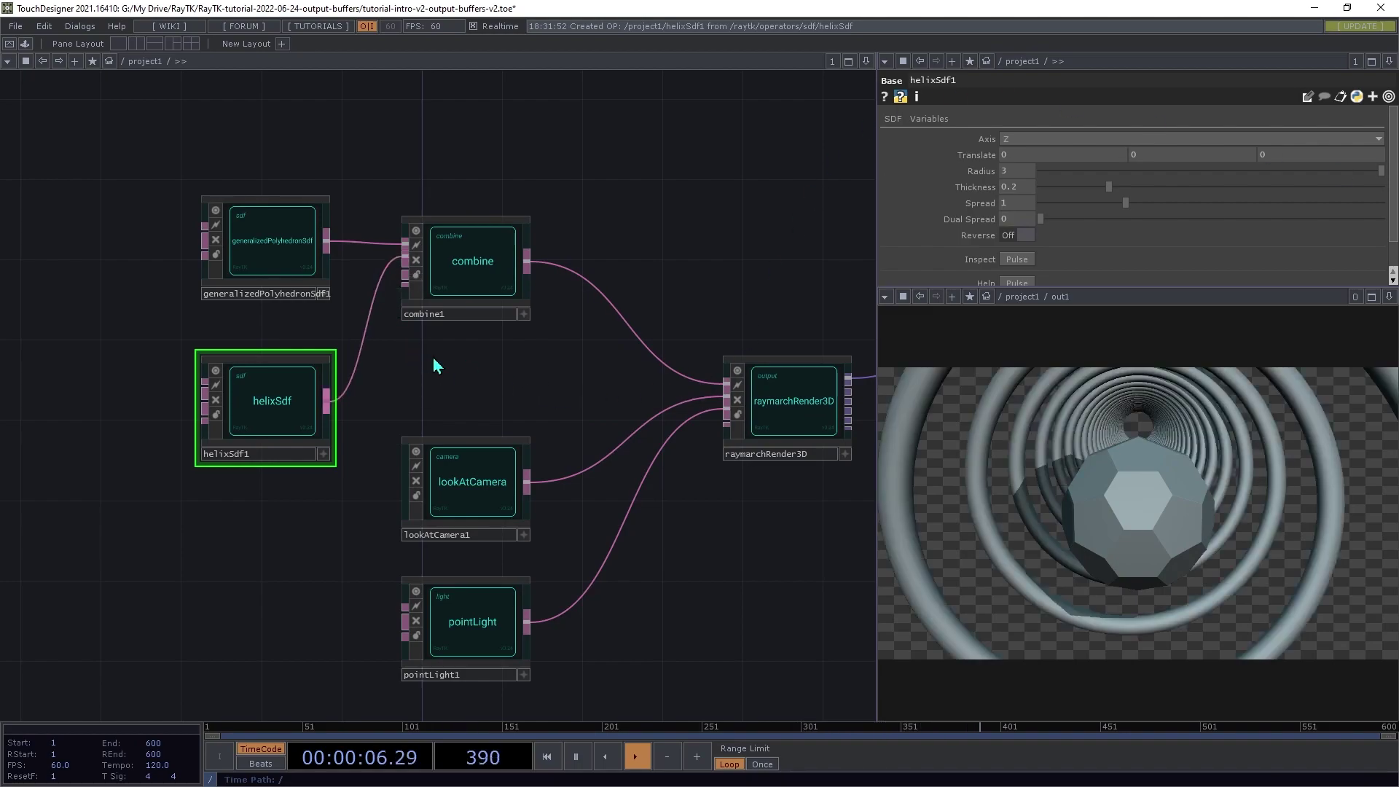
{"action": "left_click", "coordinate": [464, 485]}
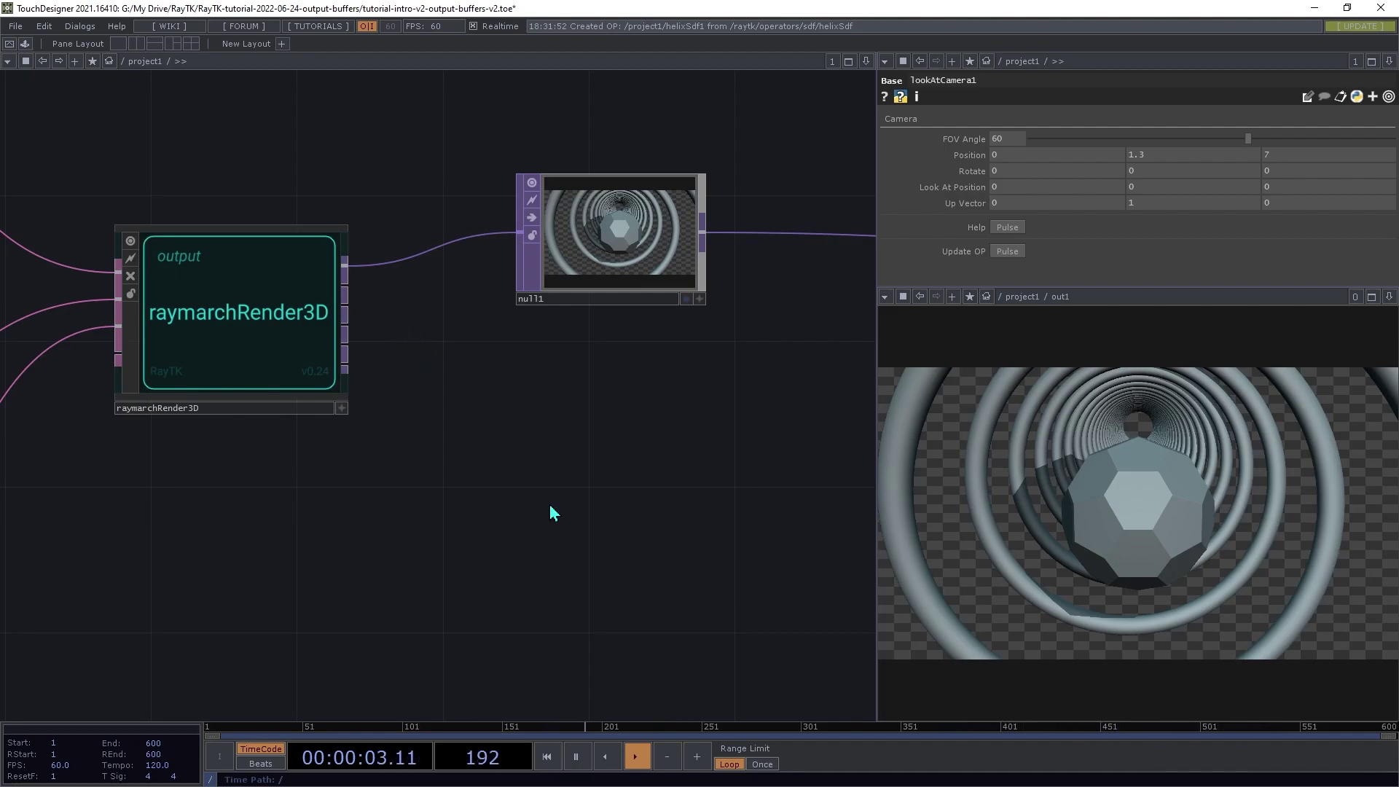
Add a Null TOP below null1, feed it from the depth output of raymarchRender3D and connect it to out1
{"action": "key", "text": "Tab"}
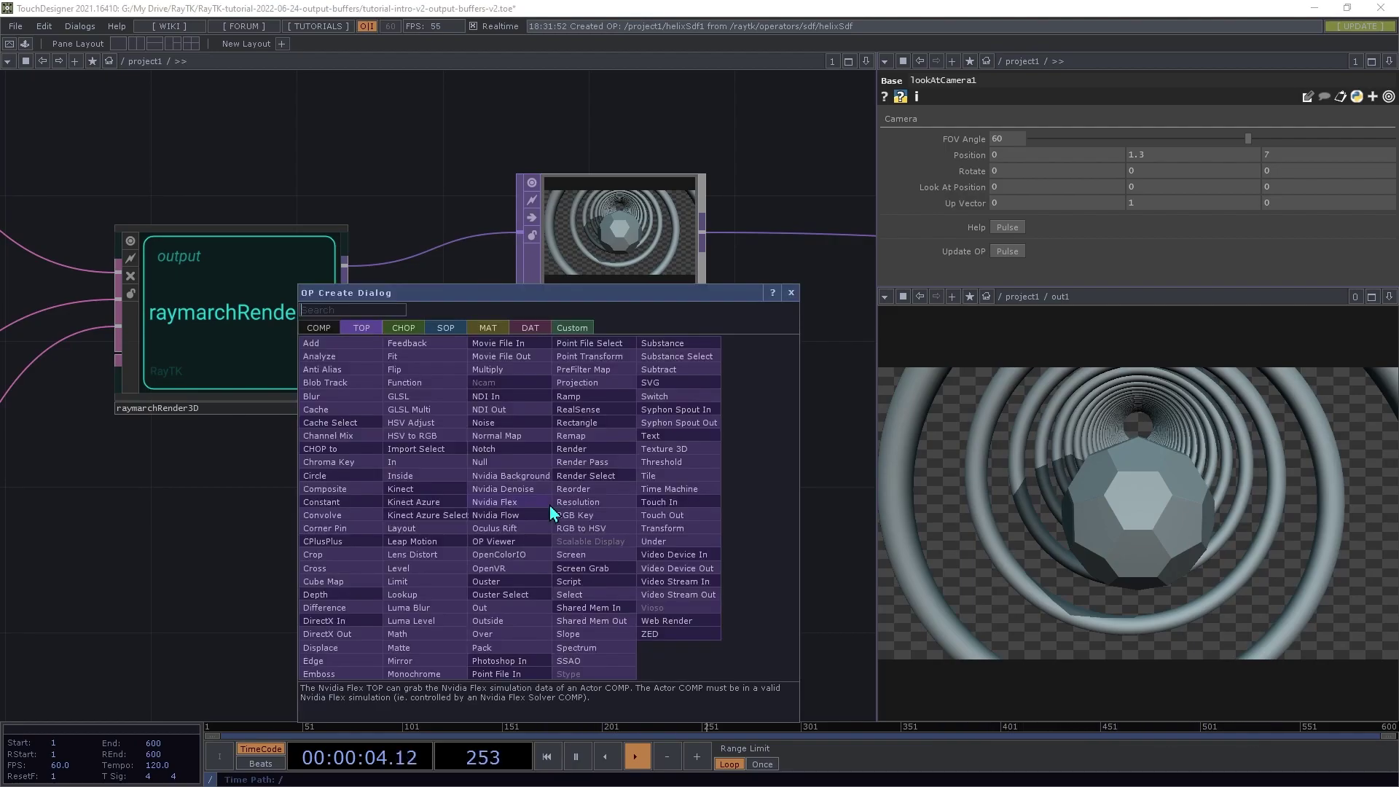
{"action": "left_click", "coordinate": [514, 464]}
{"action": "left_click", "coordinate": [612, 435]}
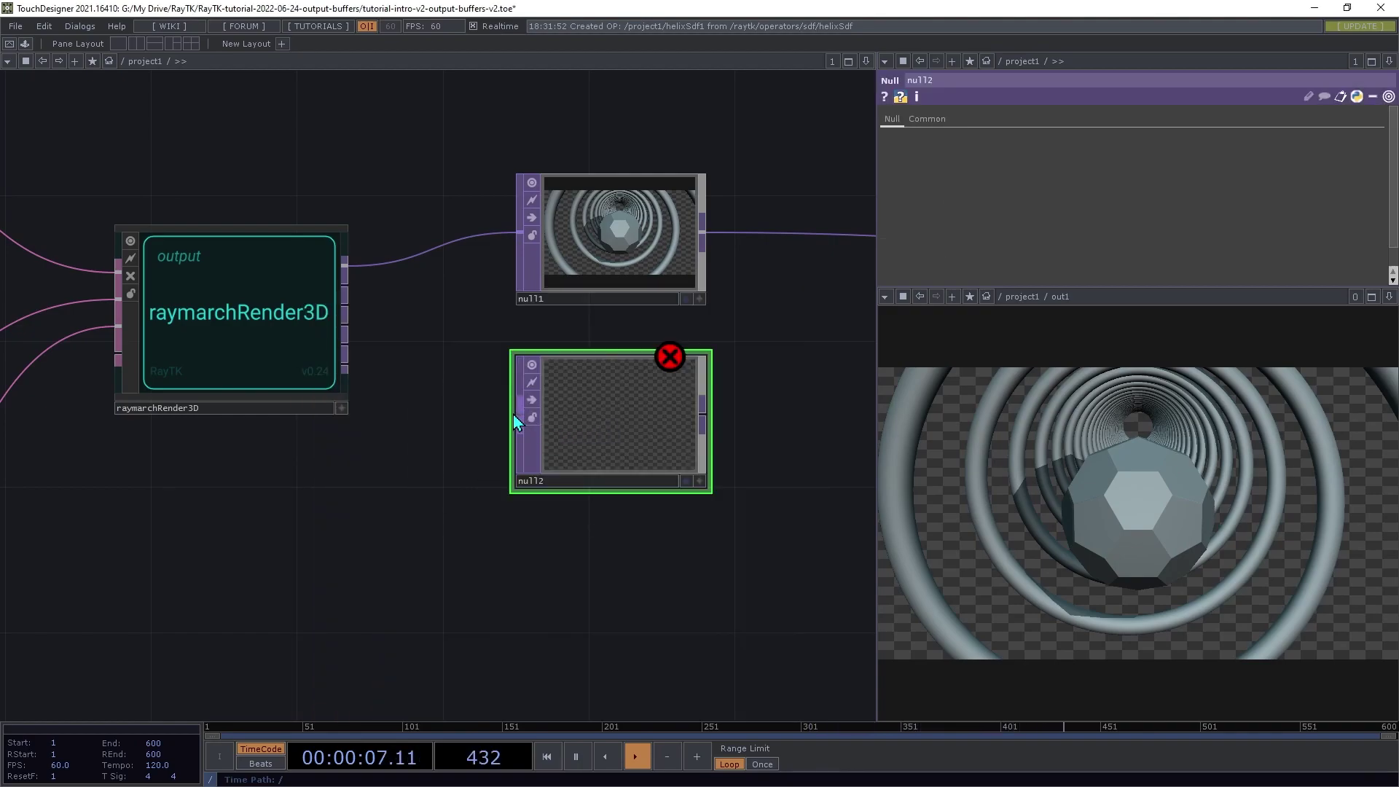
{"action": "left_click", "coordinate": [516, 414]}
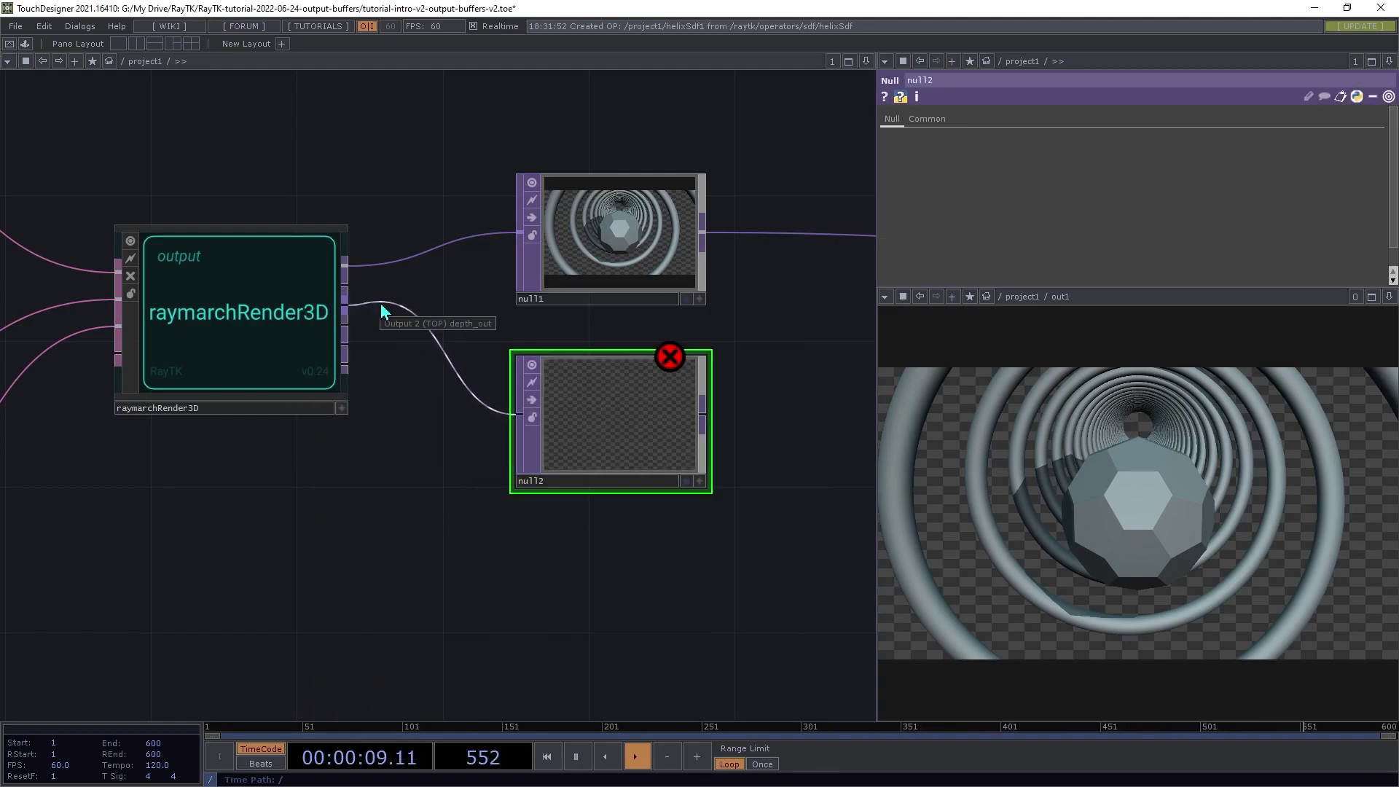
{"action": "left_click", "coordinate": [384, 310]}
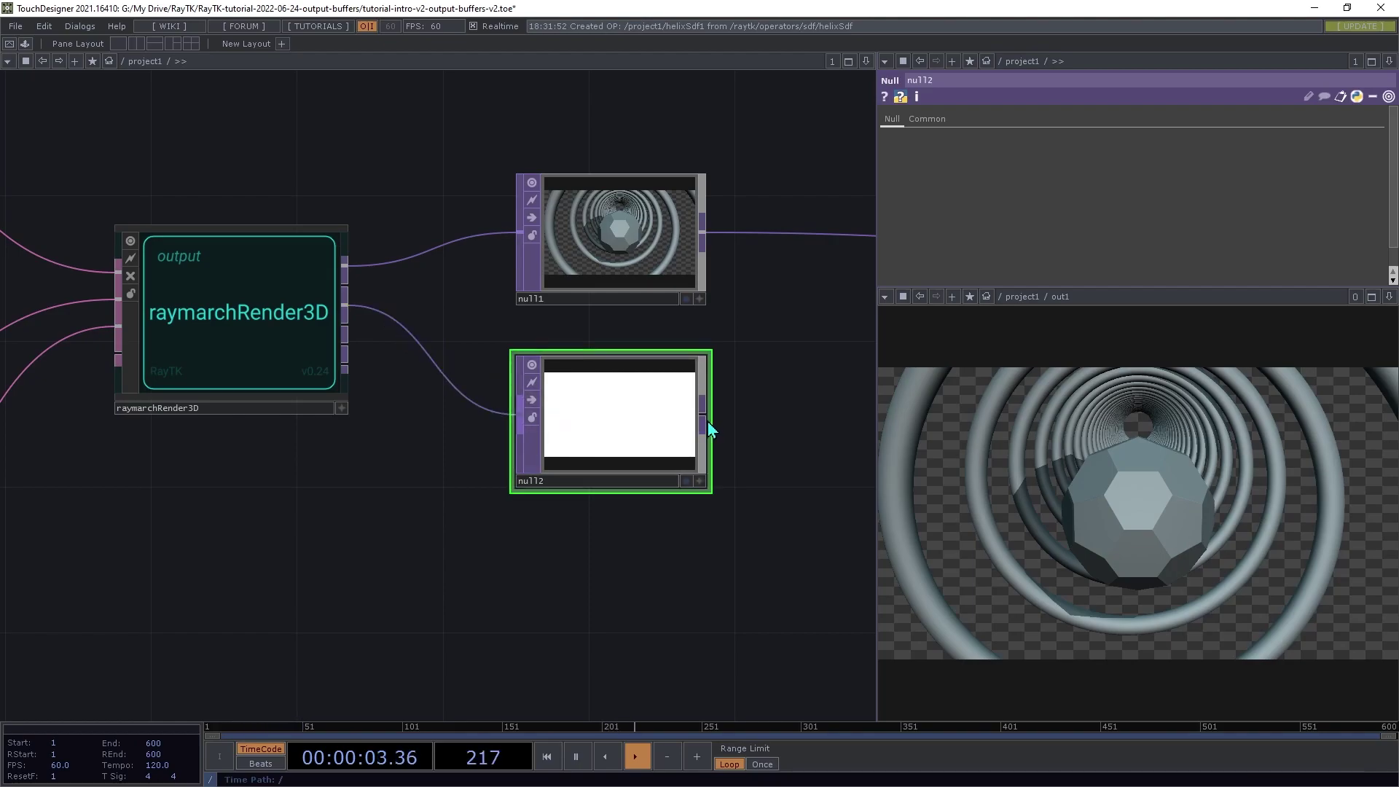
{"action": "left_click", "coordinate": [704, 421]}
{"action": "left_click", "coordinate": [819, 239]}
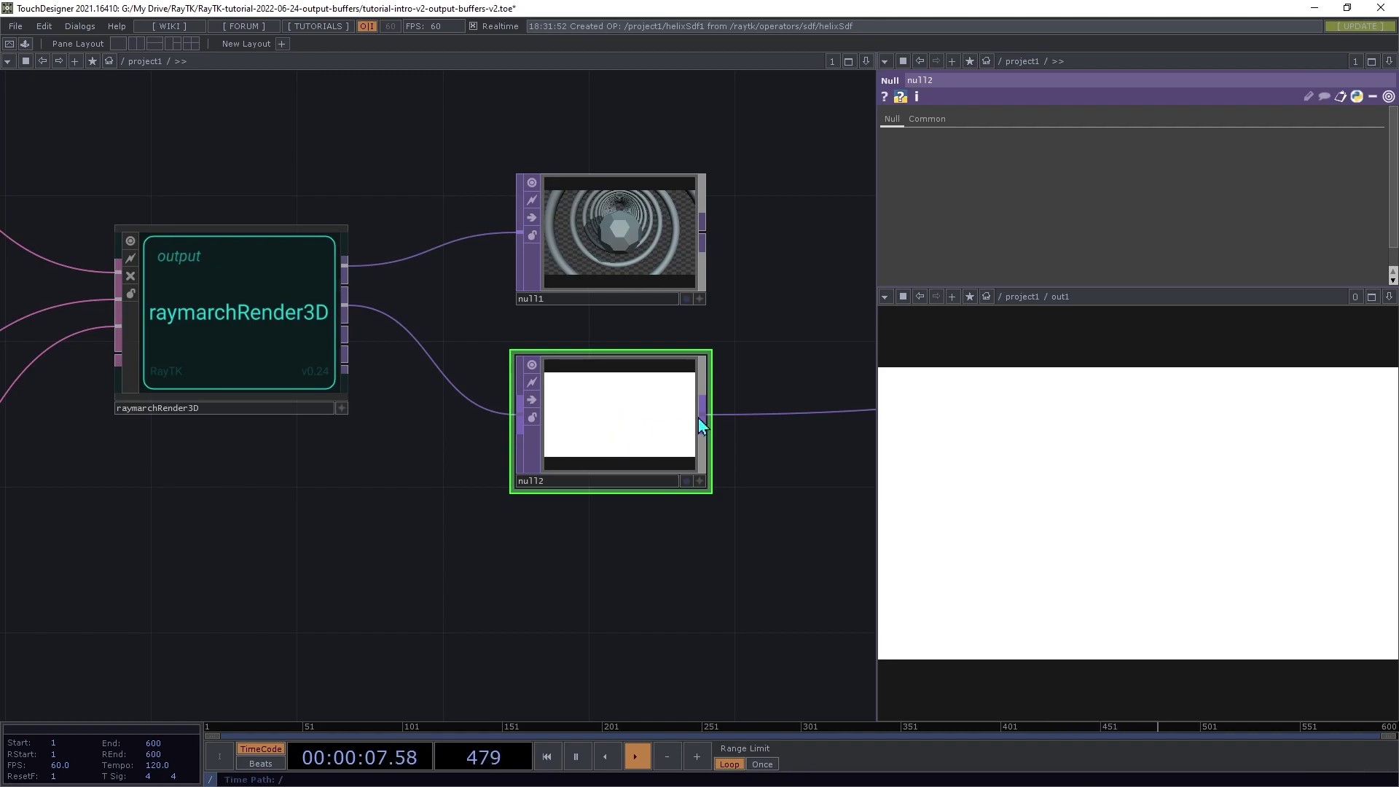
Check the enabled output buffers of raymarchRender3D and turn on Display Pixel Values in the out1 viewer
{"action": "left_click", "coordinate": [264, 319]}
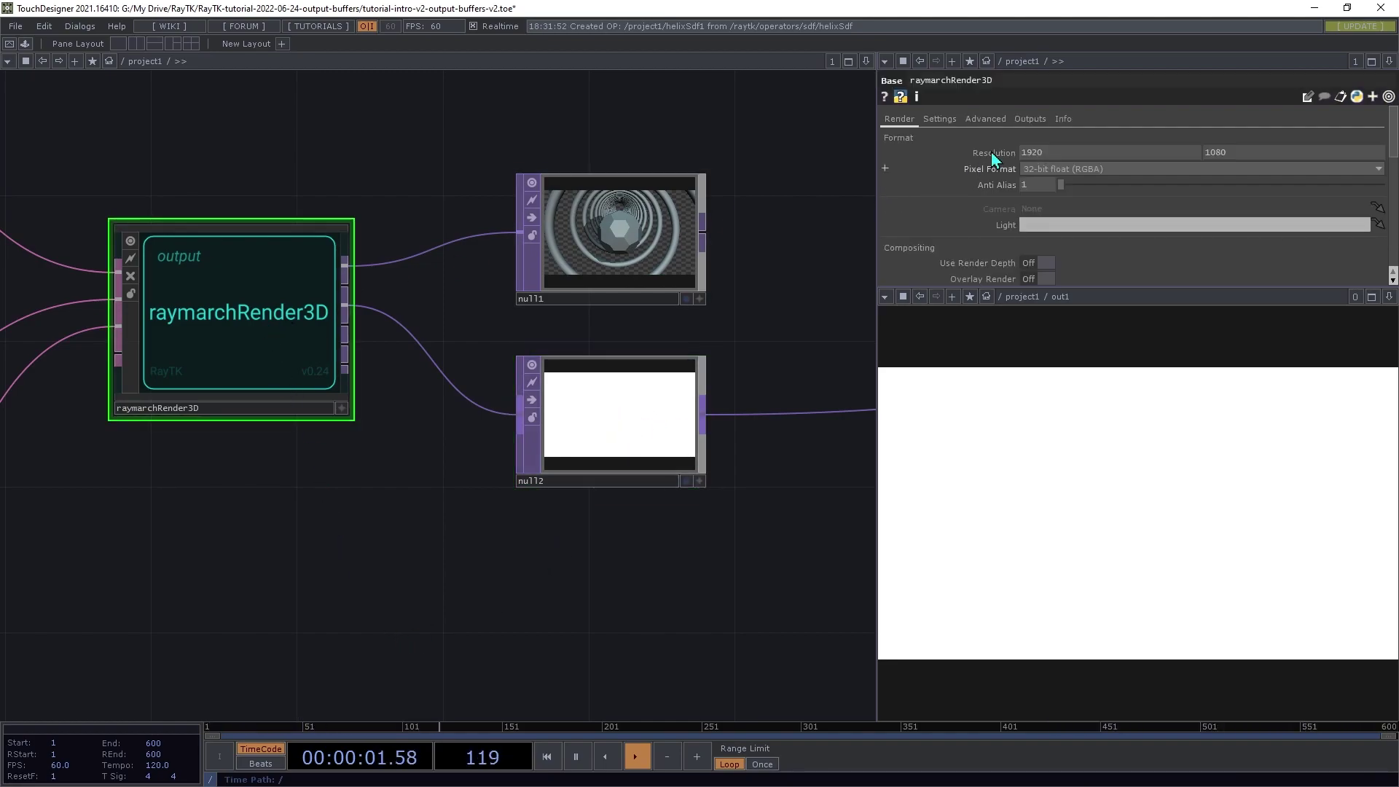
{"action": "left_click", "coordinate": [1029, 119]}
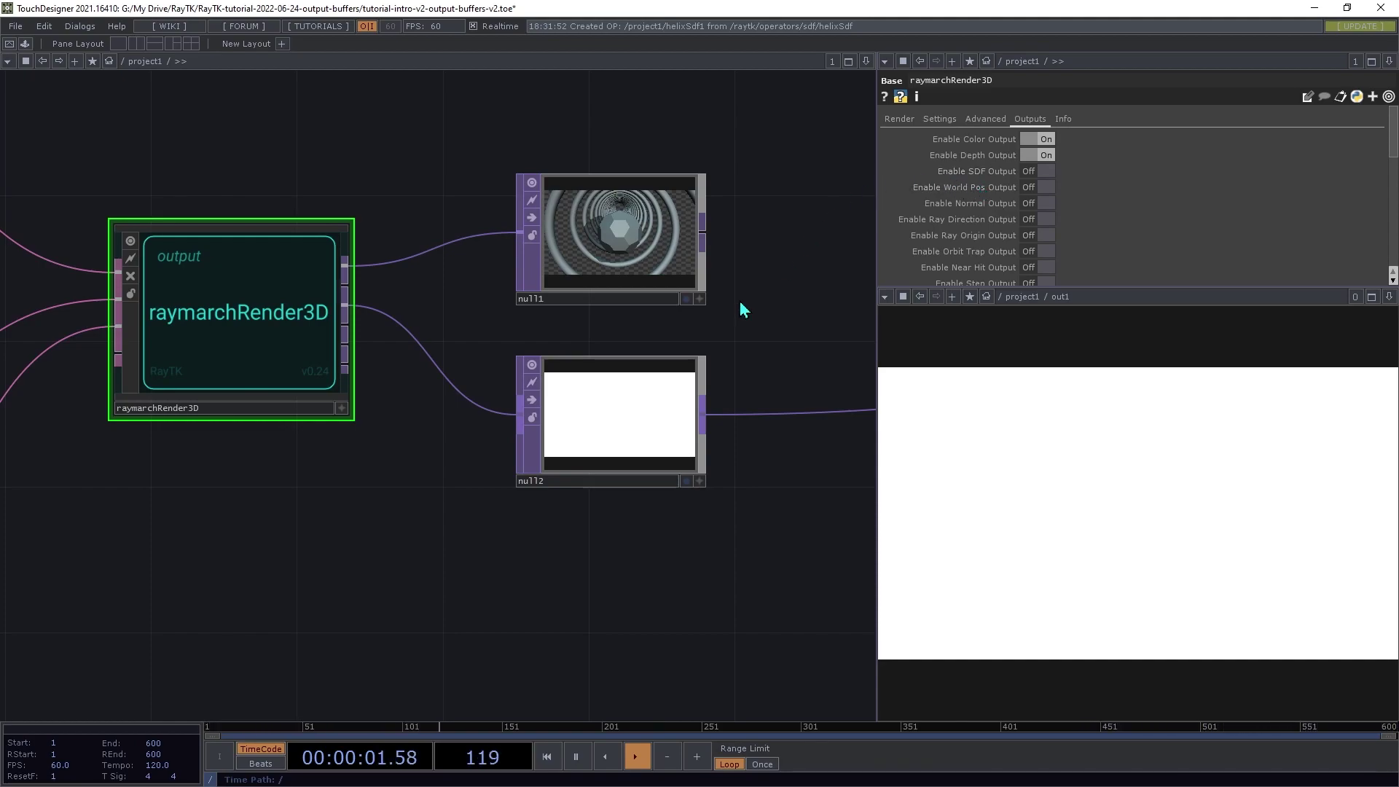
{"action": "left_click", "coordinate": [663, 381]}
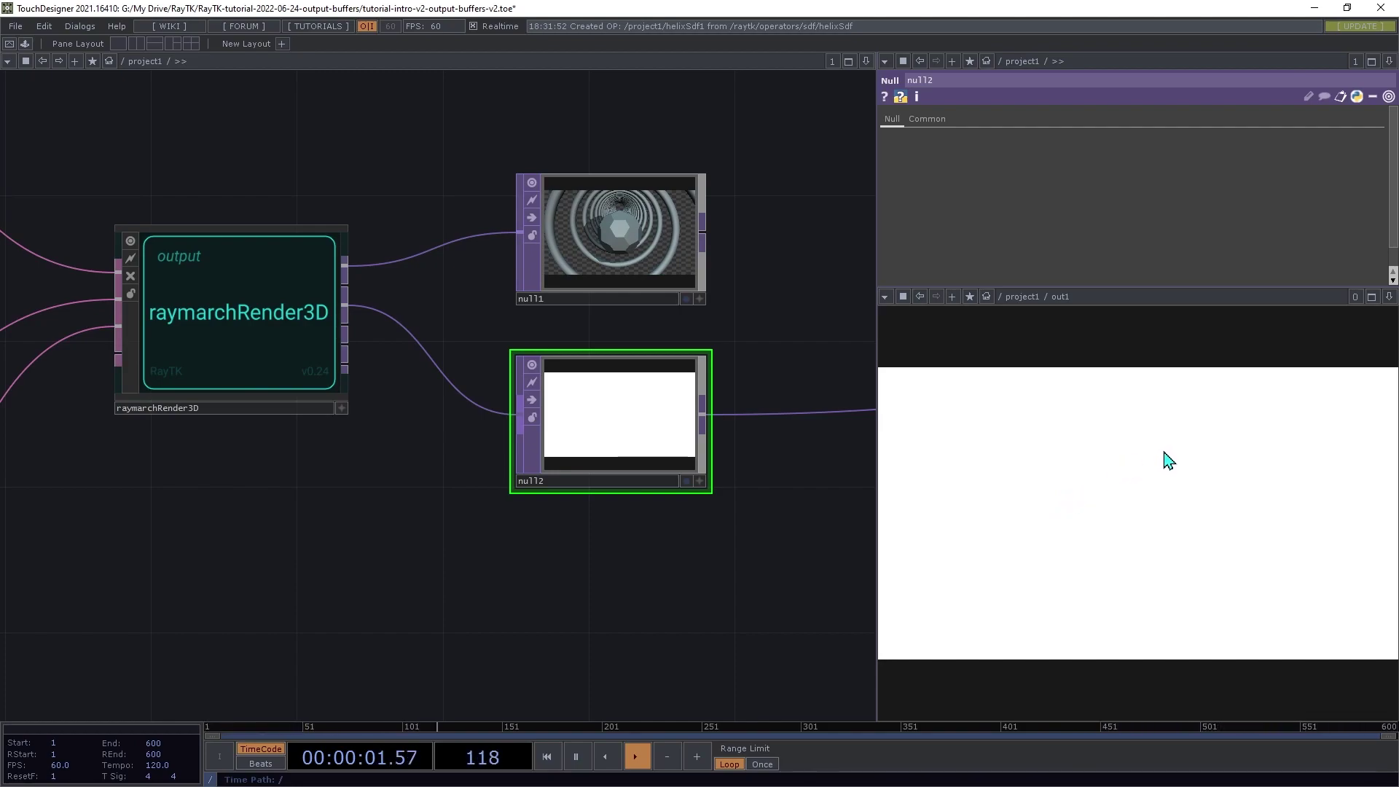
{"action": "right_click", "coordinate": [1164, 460]}
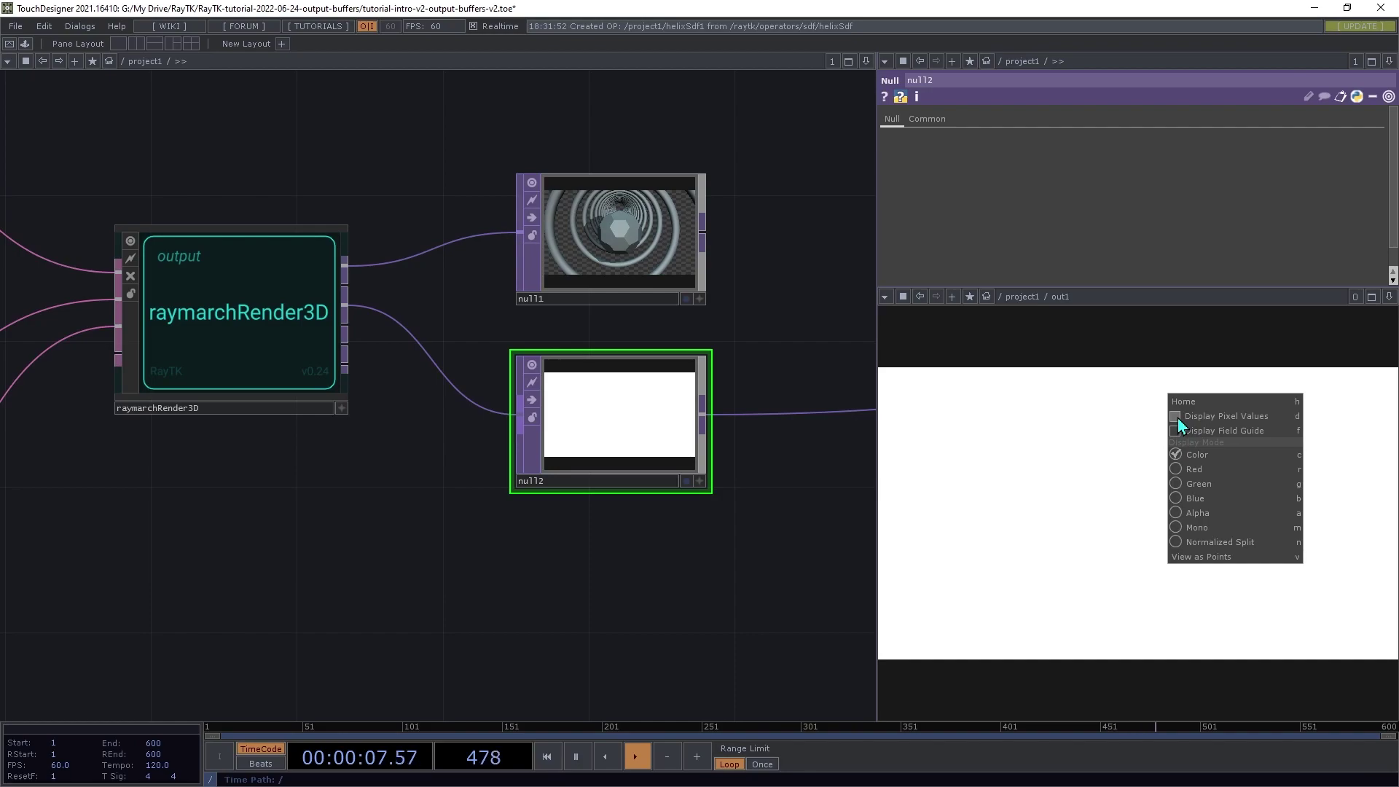
{"action": "left_click", "coordinate": [1177, 418]}
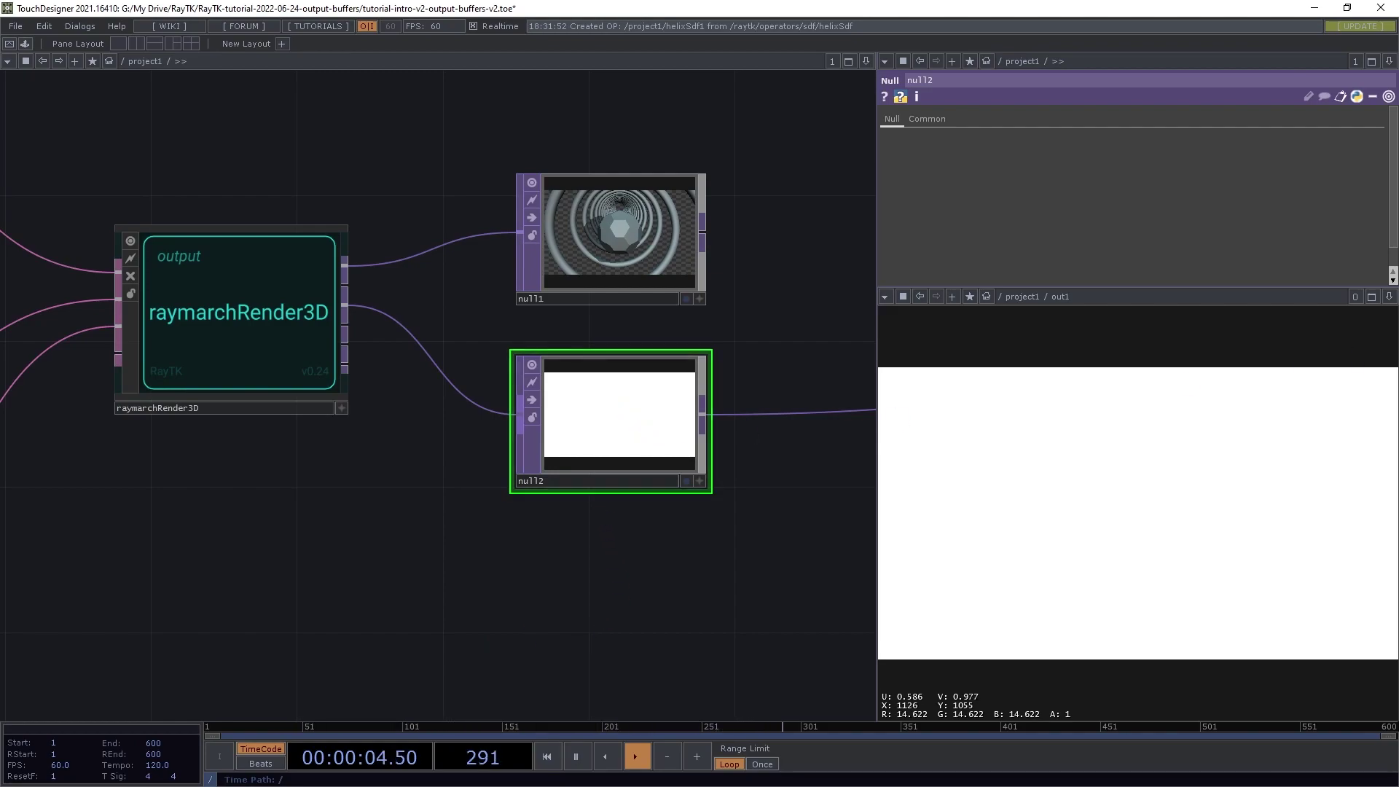
Add a depthMap operator and place it below and beside null2
{"action": "scroll", "coordinate": [15, 477], "scroll_direction": "down", "scroll_amount": 5}
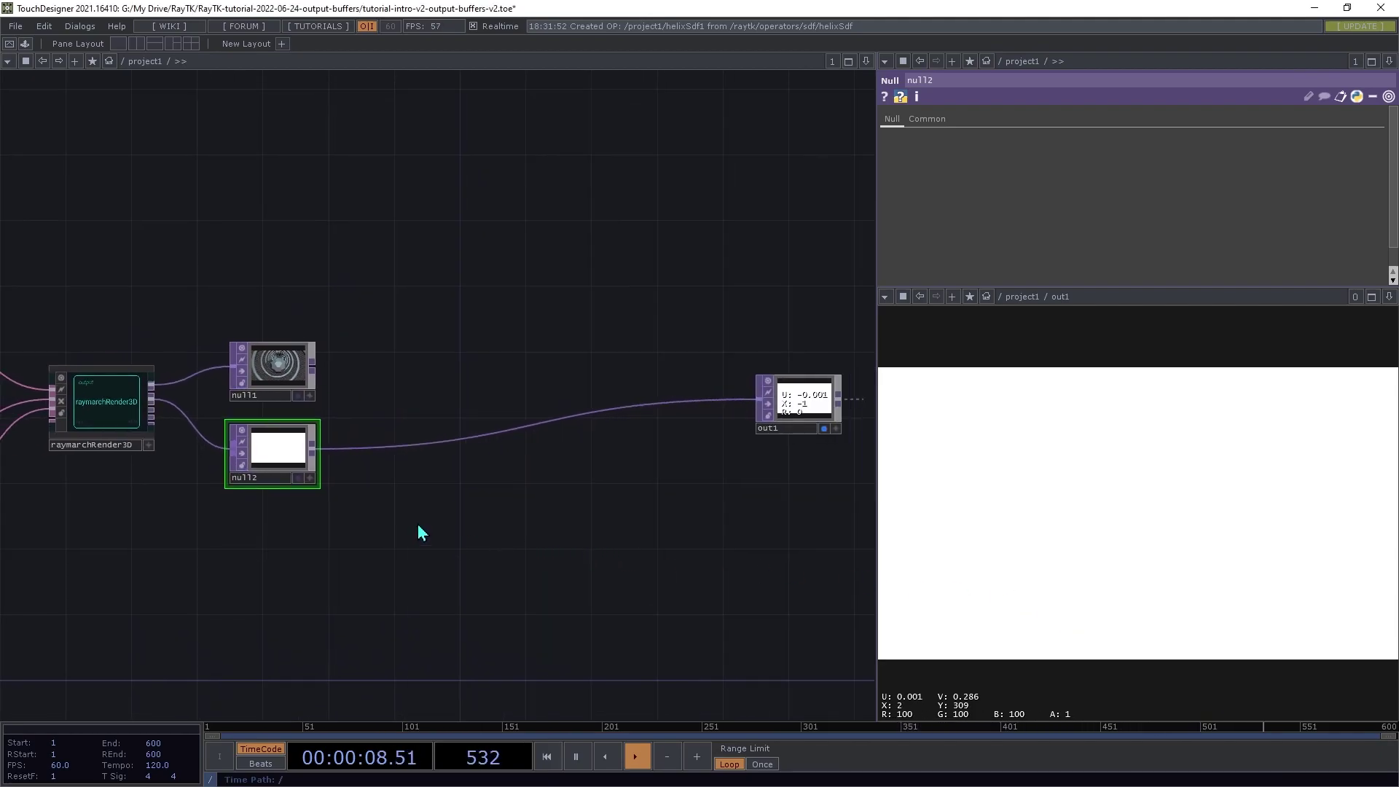
{"action": "key", "text": "alt+r"}
{"action": "type", "text": "de"}
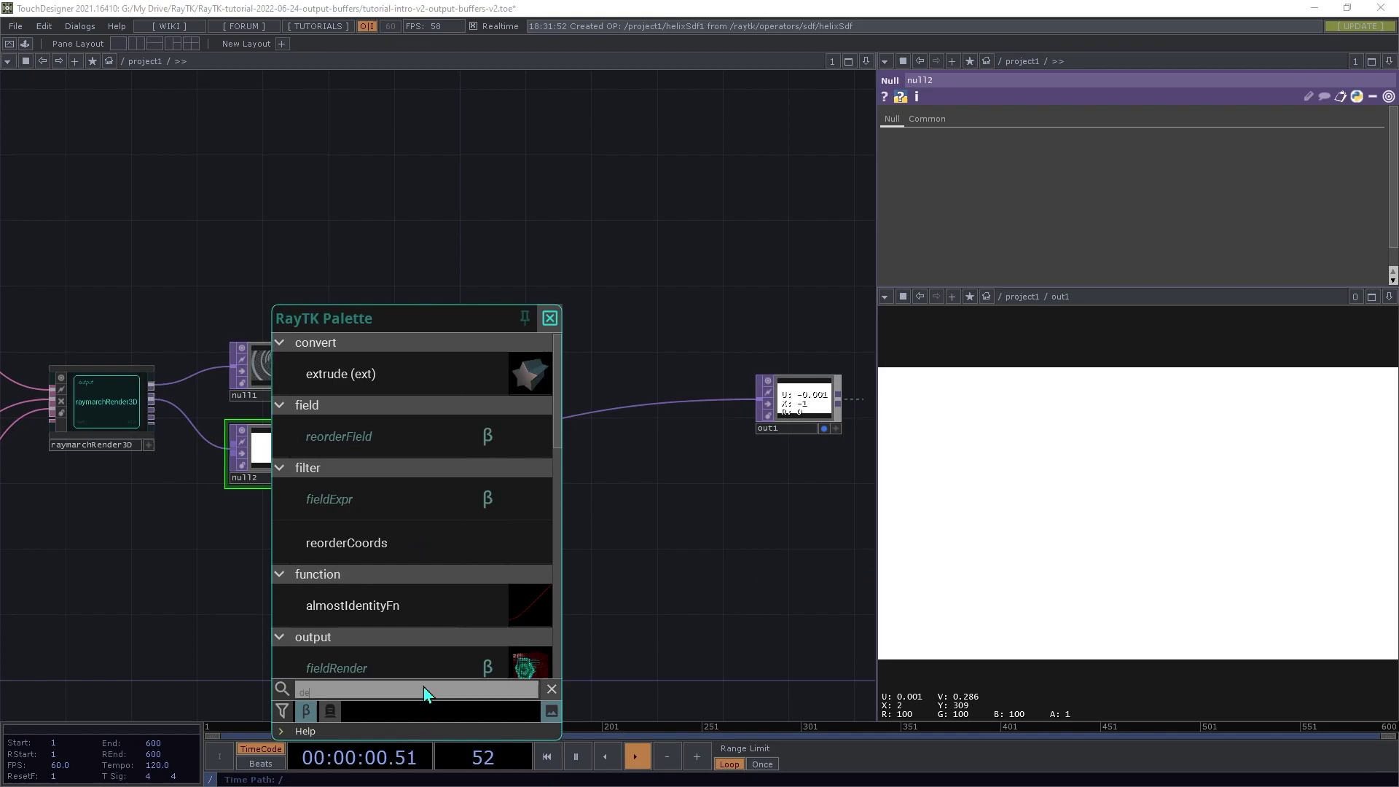
{"action": "type", "text": "pth"}
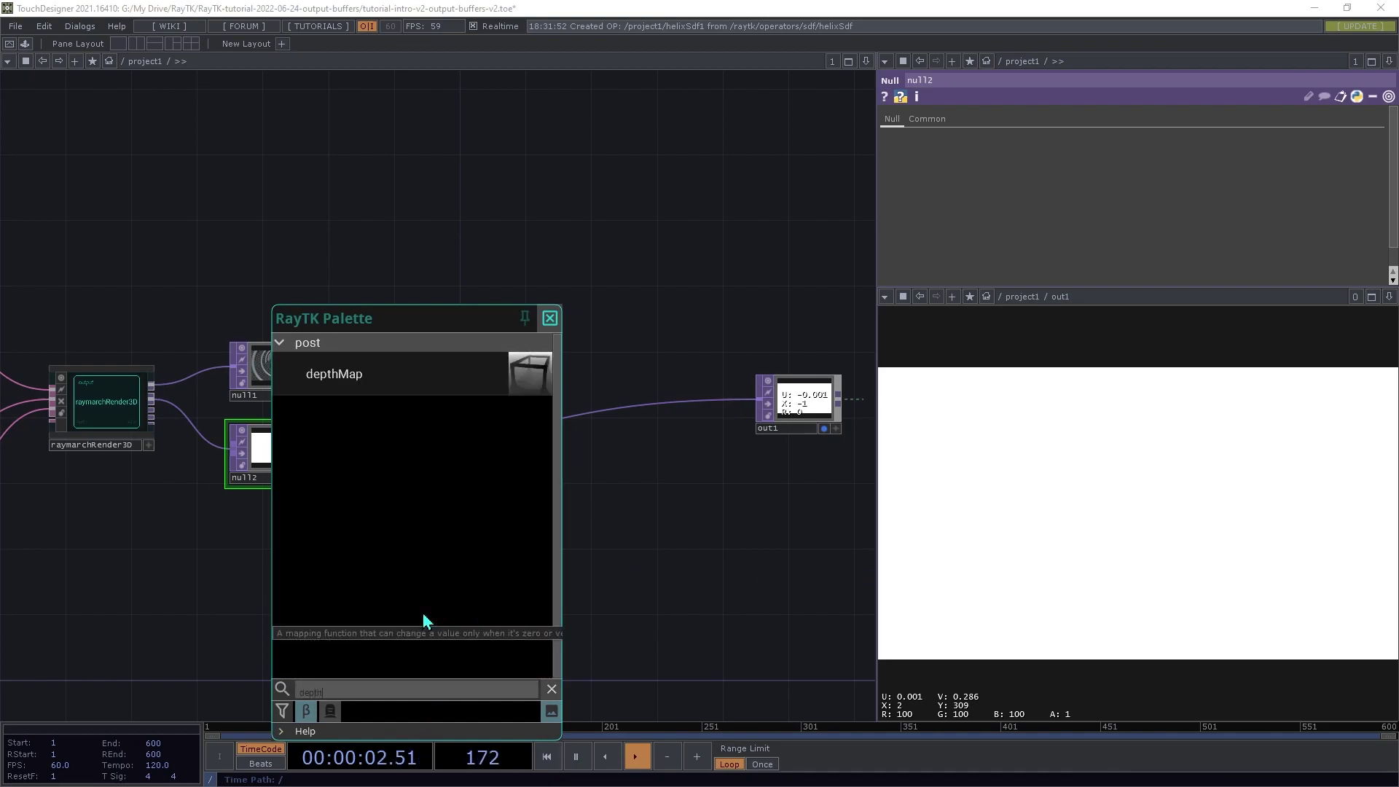
{"action": "left_click", "coordinate": [394, 379]}
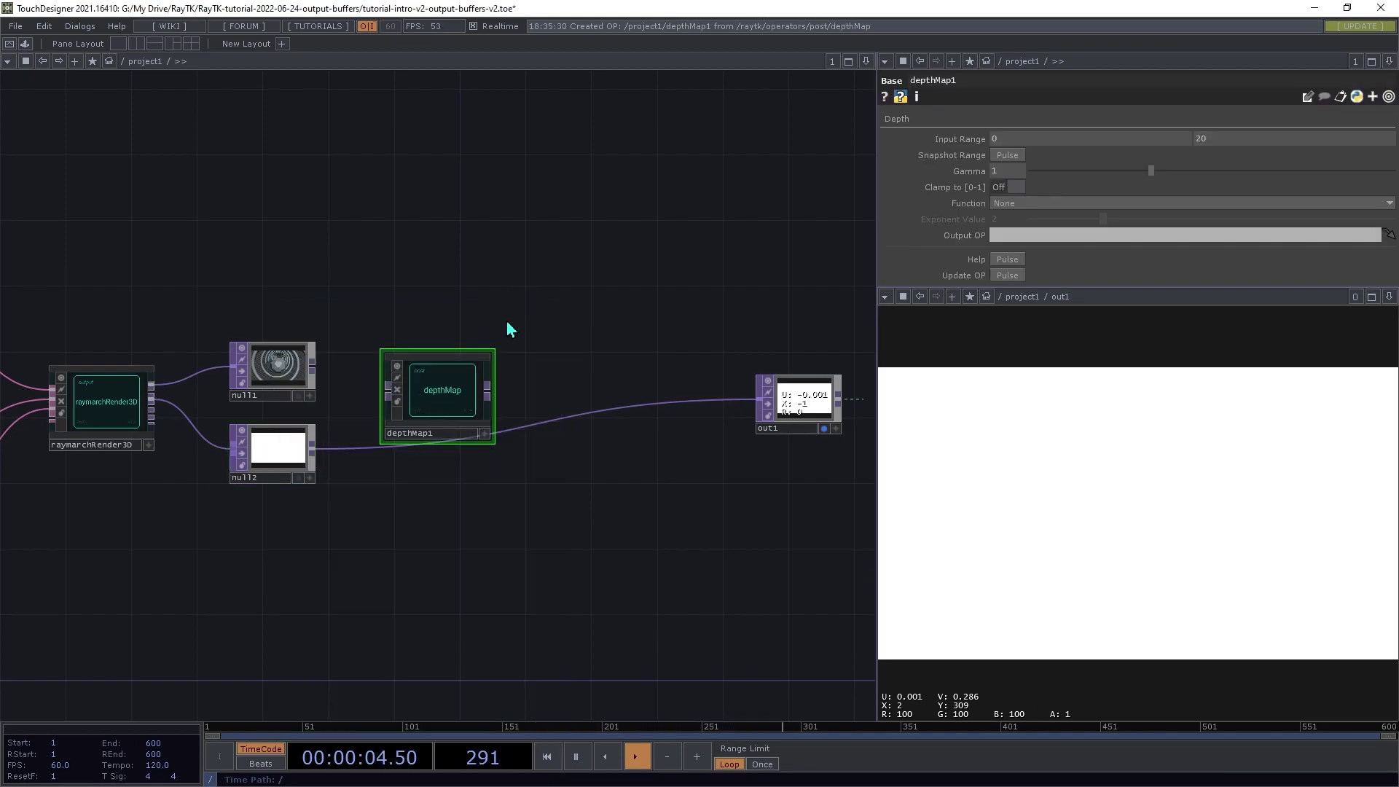
{"action": "left_click_drag", "start_coordinate": [437, 397], "coordinate": [414, 545]}
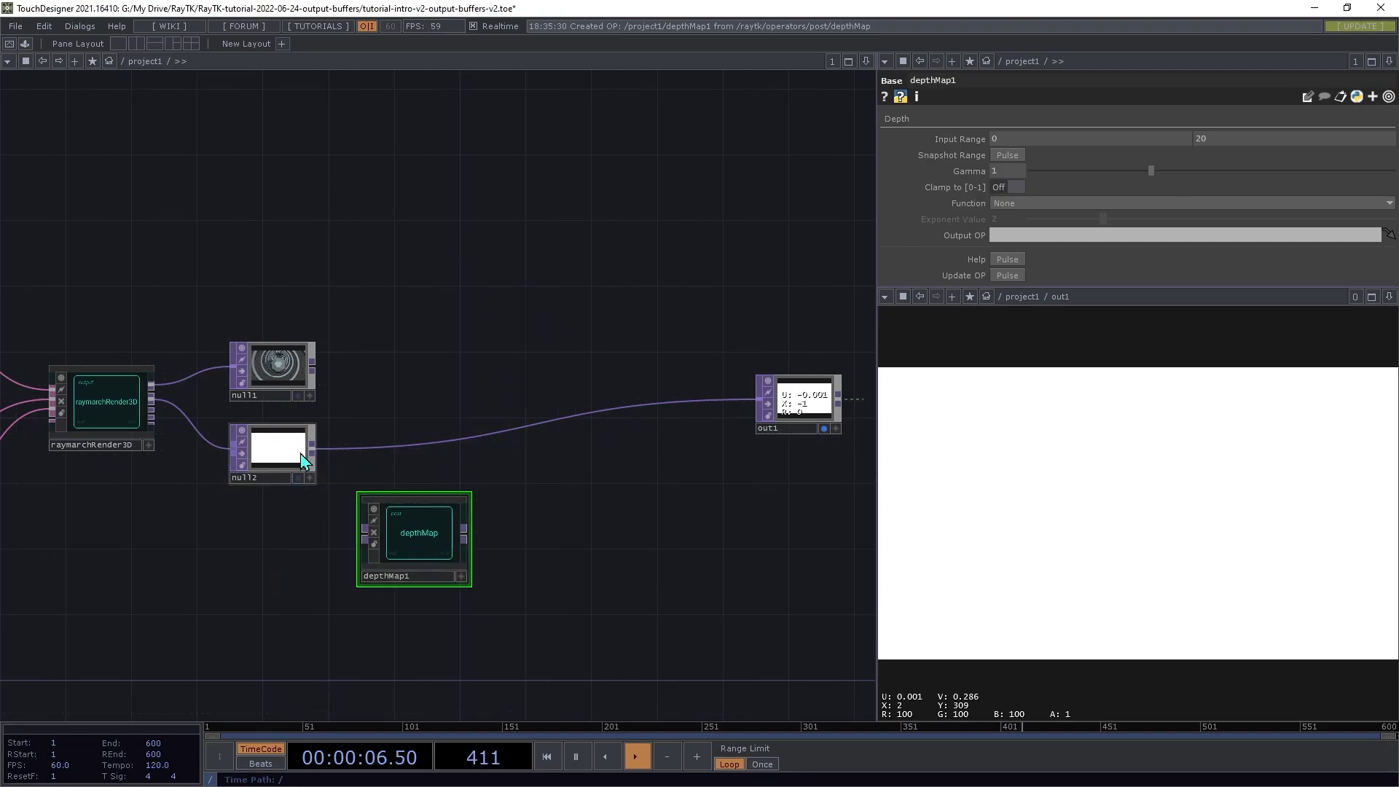
Connect null2 to depthMap1, add a Null TOP after depthMap1, and feed that null into out1
{"action": "left_click_drag", "start_coordinate": [318, 451], "coordinate": [372, 532]}
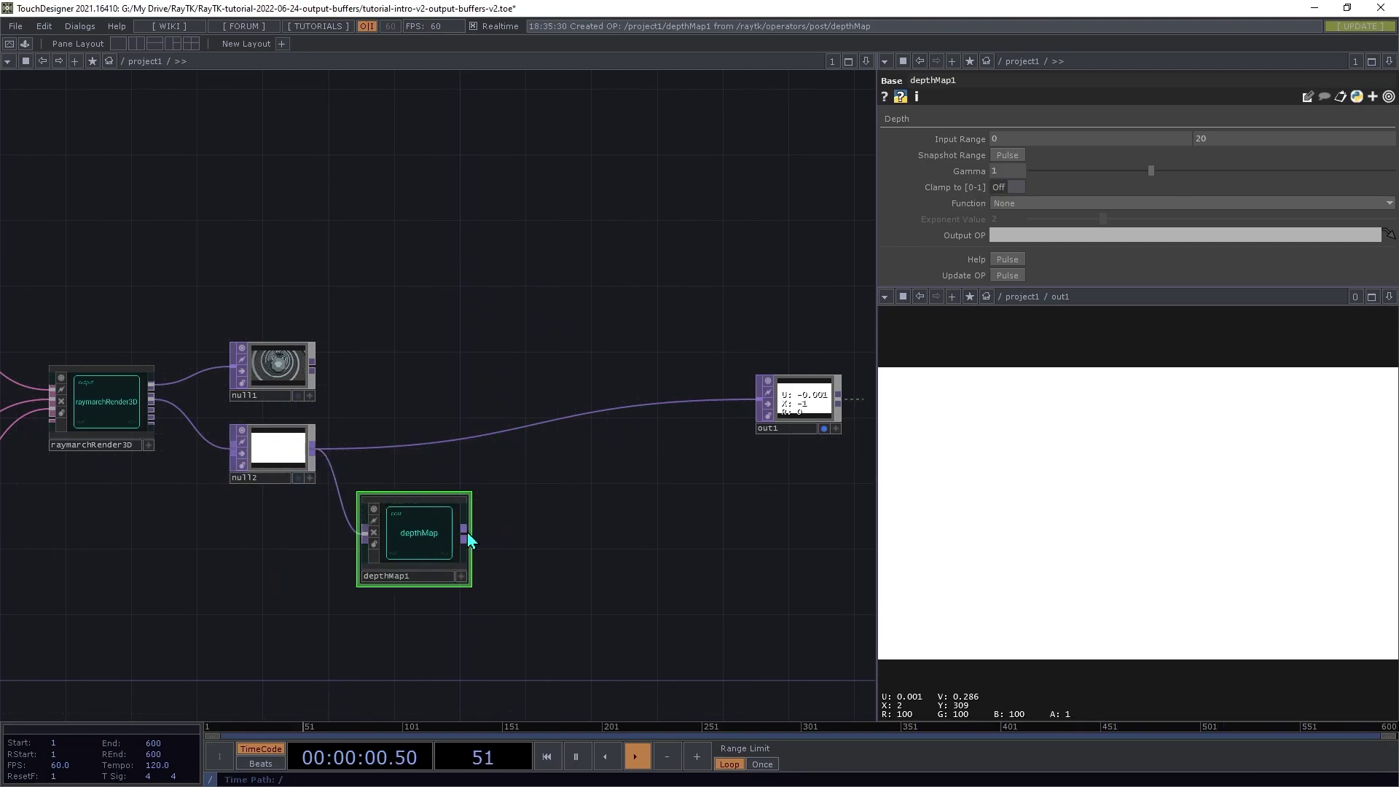
{"action": "left_click_drag", "start_coordinate": [464, 536], "coordinate": [637, 515]}
{"action": "left_click", "coordinate": [568, 471]}
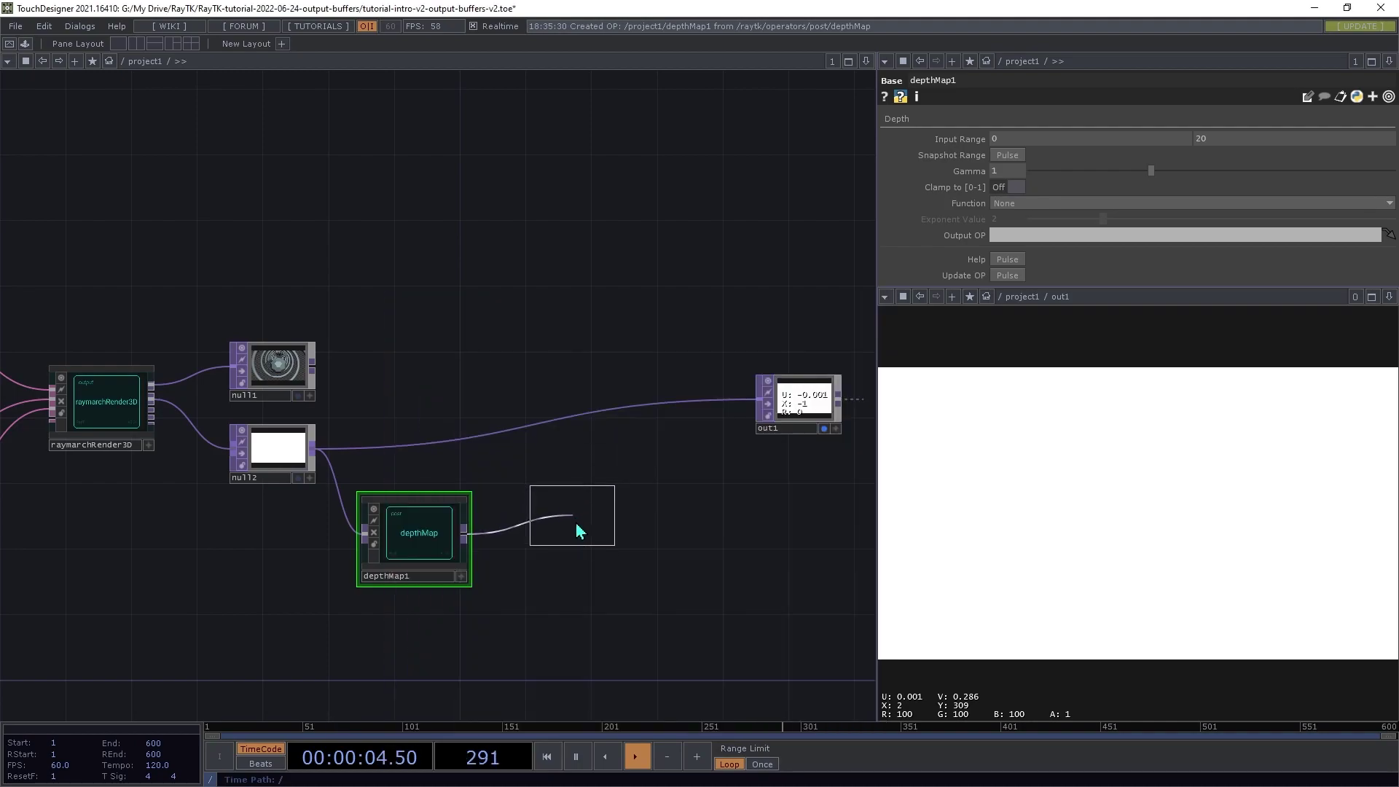
{"action": "left_click", "coordinate": [625, 532]}
{"action": "left_click_drag", "start_coordinate": [627, 532], "coordinate": [750, 432]}
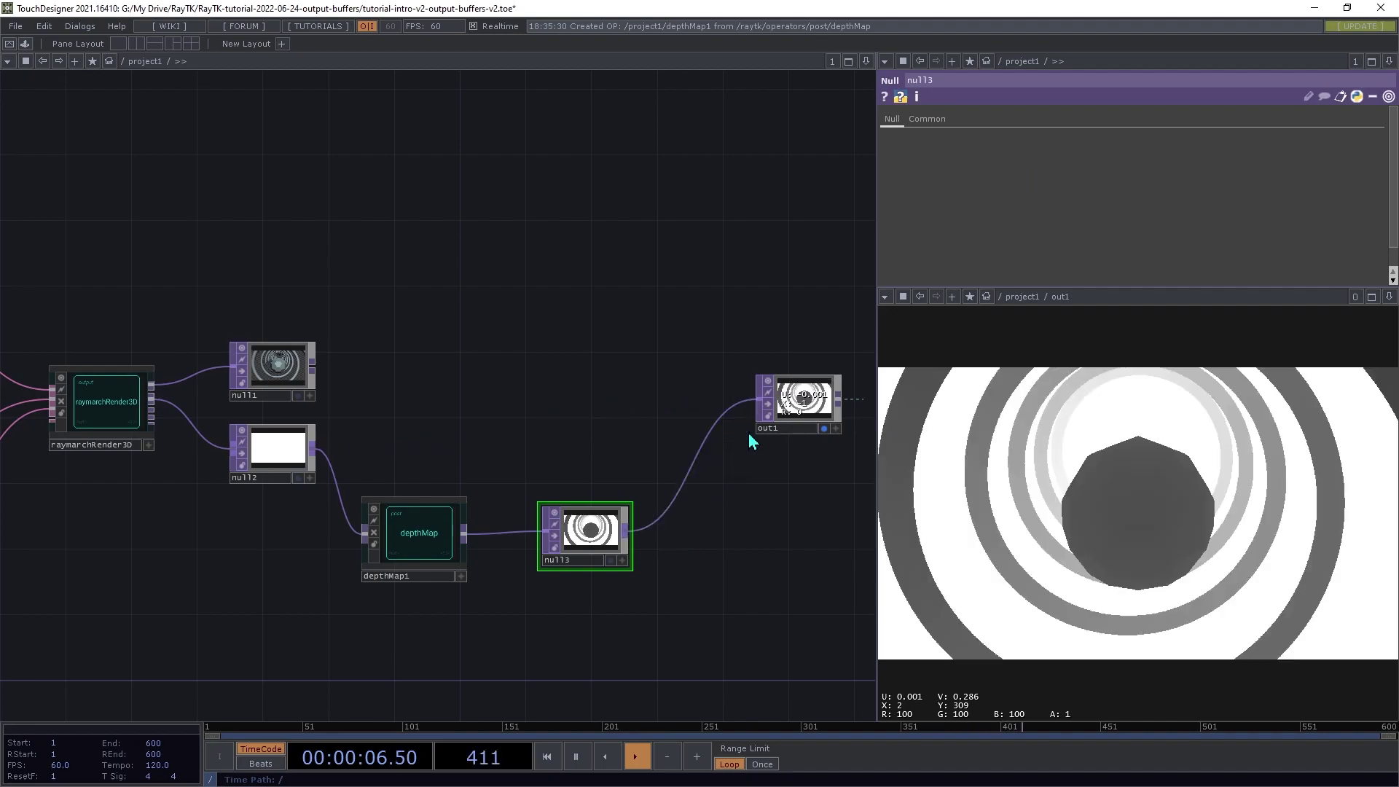
Snapshot the input range of depthMap1 and lower its Gamma to 0.565
{"action": "left_click", "coordinate": [417, 544]}
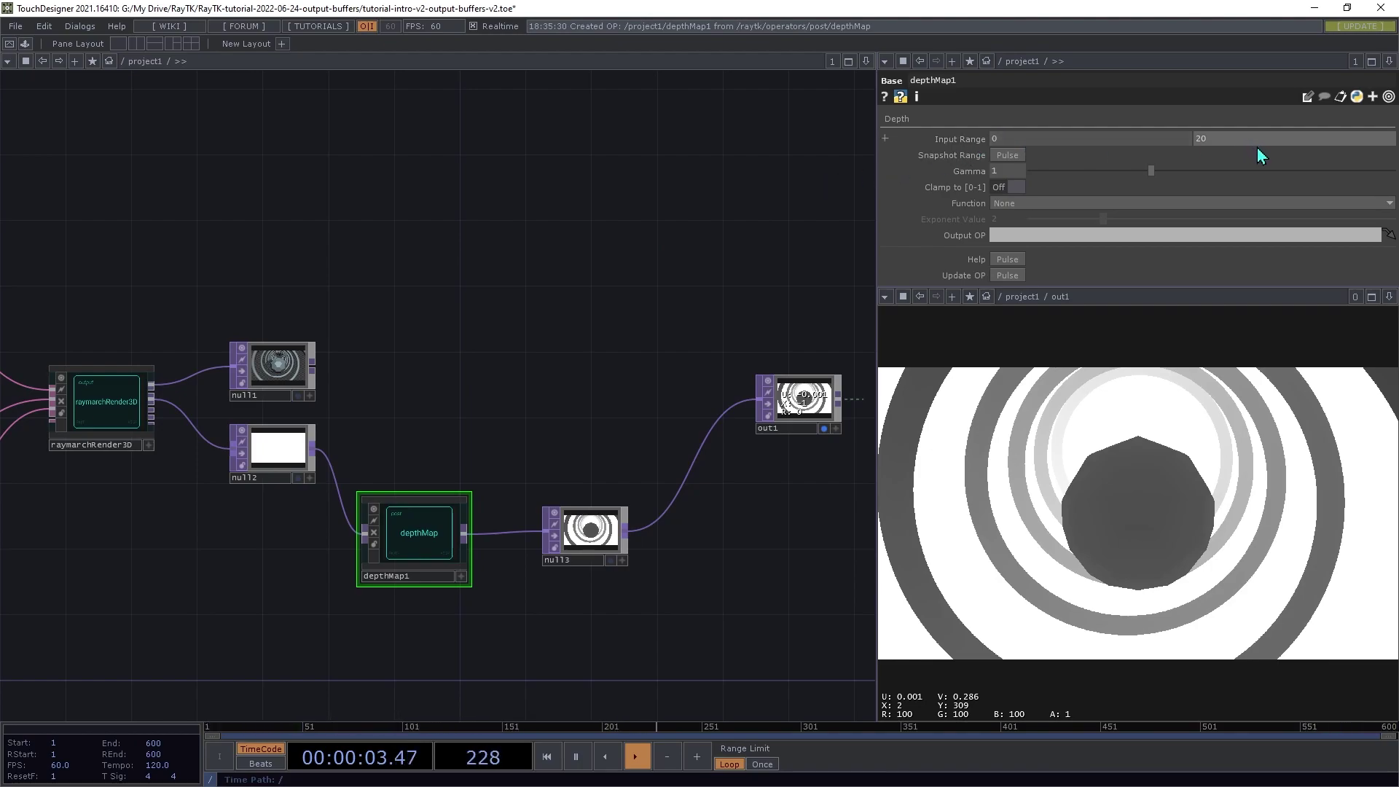
{"action": "left_click", "coordinate": [1018, 159]}
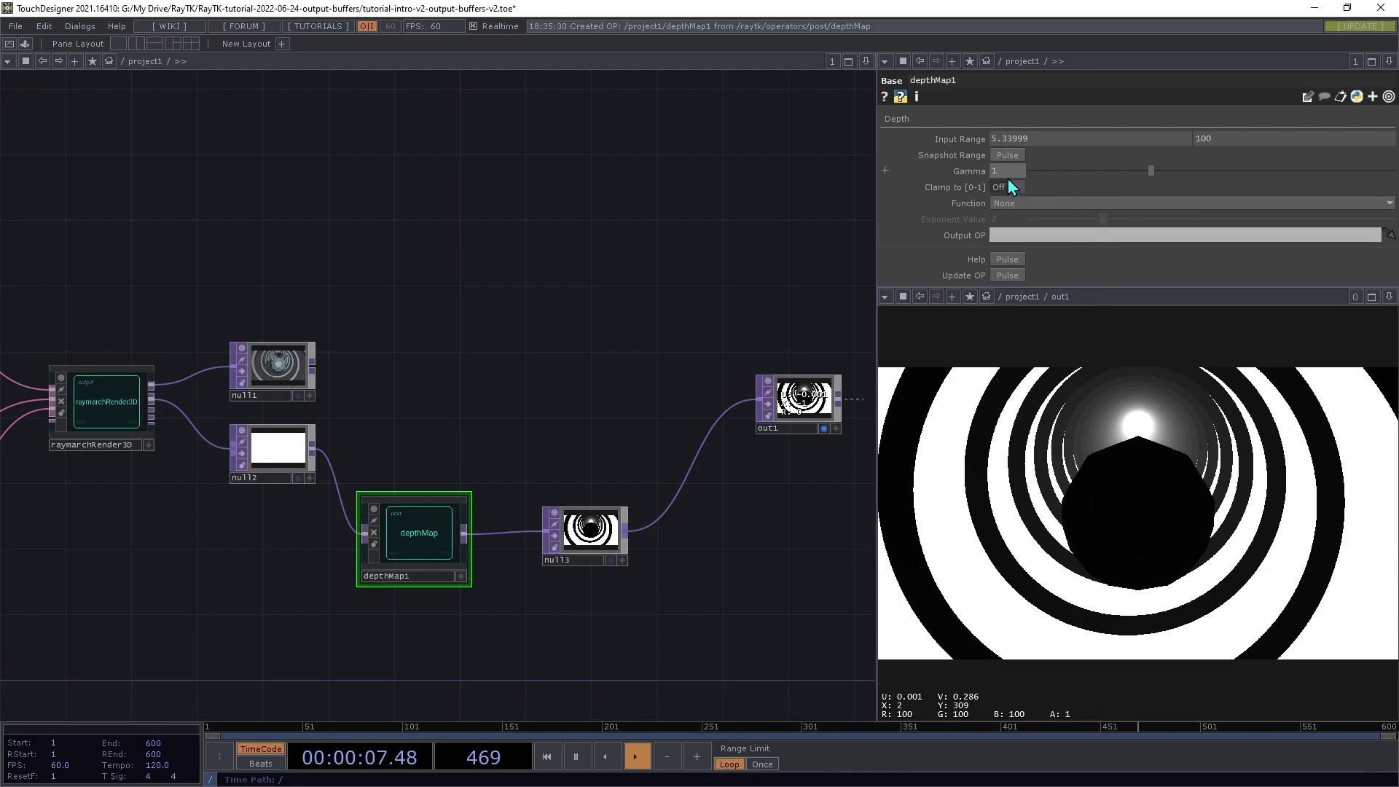
{"action": "mouse_move", "coordinate": [1156, 168]}
{"action": "left_mouse_down"}
{"action": "mouse_move", "coordinate": [1062, 176]}
{"action": "mouse_move", "coordinate": [1274, 194]}
{"action": "mouse_move", "coordinate": [1070, 206]}
{"action": "mouse_move", "coordinate": [1127, 212]}
{"action": "mouse_move", "coordinate": [1076, 215]}
{"action": "mouse_move", "coordinate": [1099, 219]}
{"action": "left_mouse_up"}
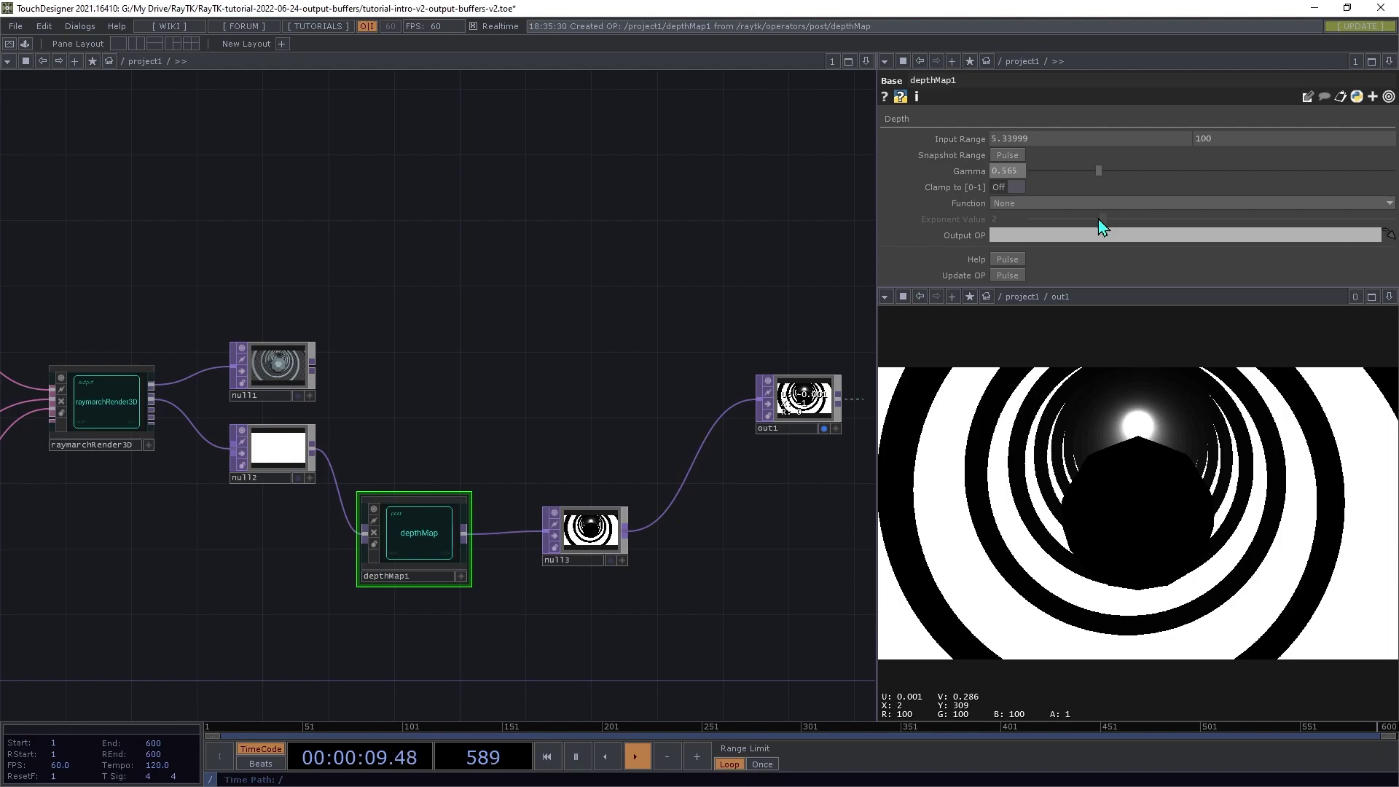
Set depthMap1's Function to Input ^ Exponent with an Exponent Value of 0.81
{"action": "left_click", "coordinate": [1017, 203]}
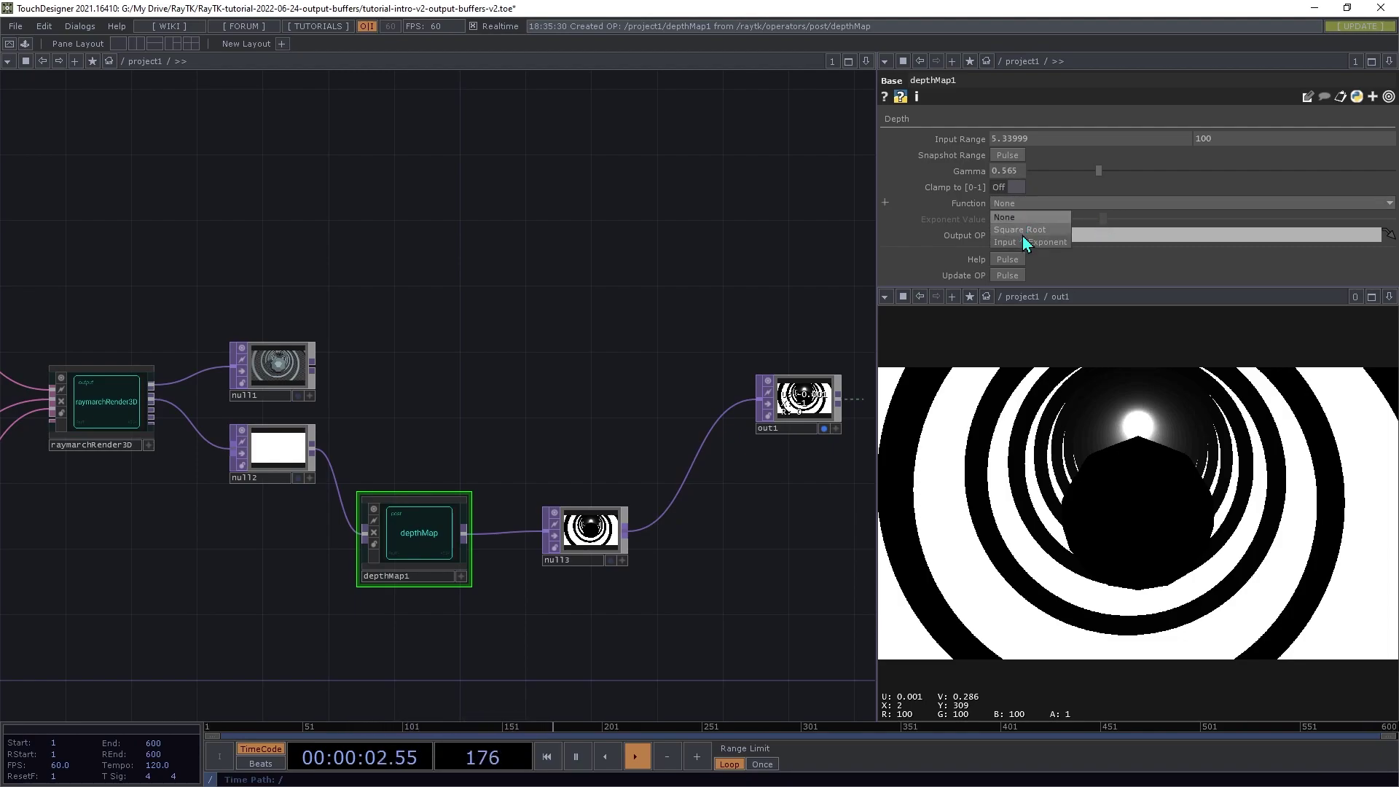
{"action": "left_click", "coordinate": [1024, 243]}
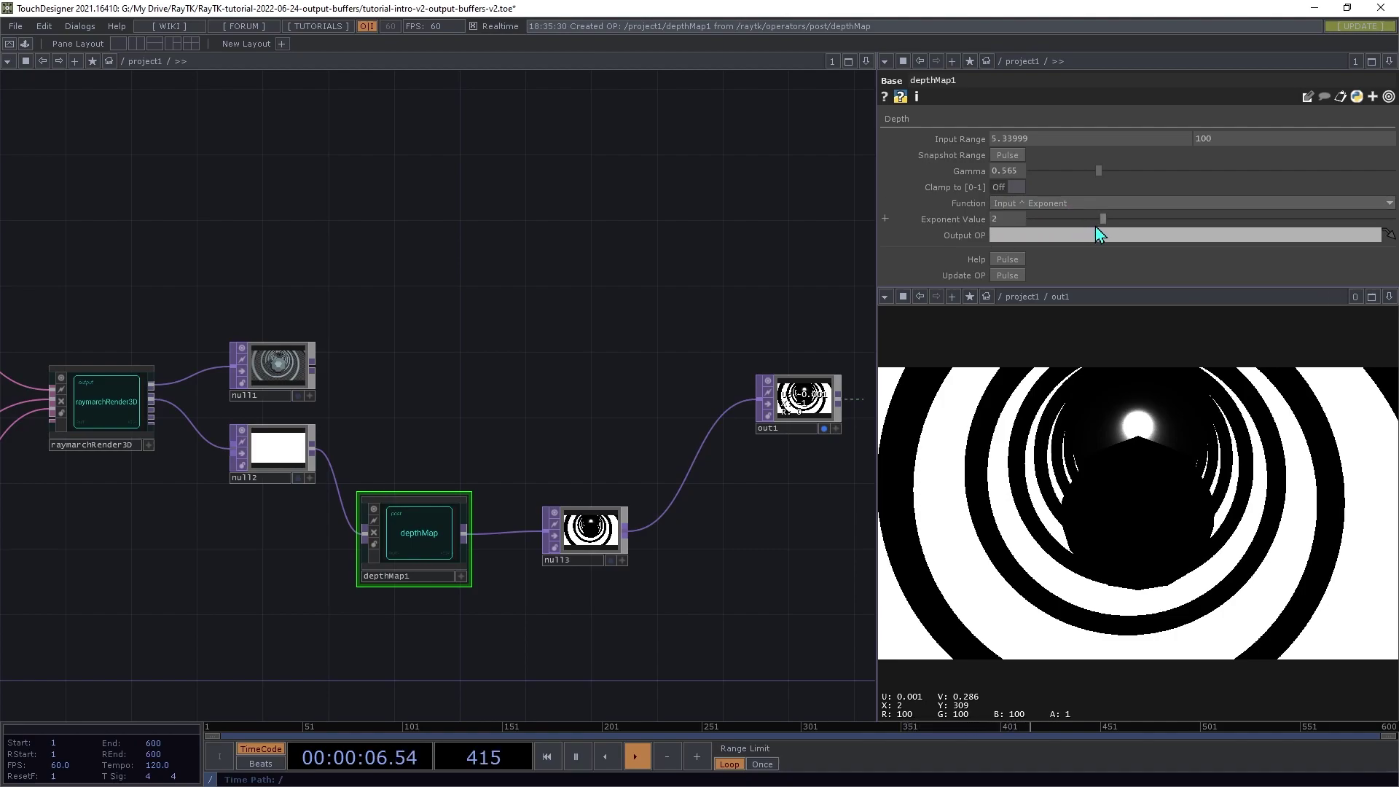
{"action": "left_click_drag", "start_coordinate": [1099, 219], "coordinate": [1060, 238]}
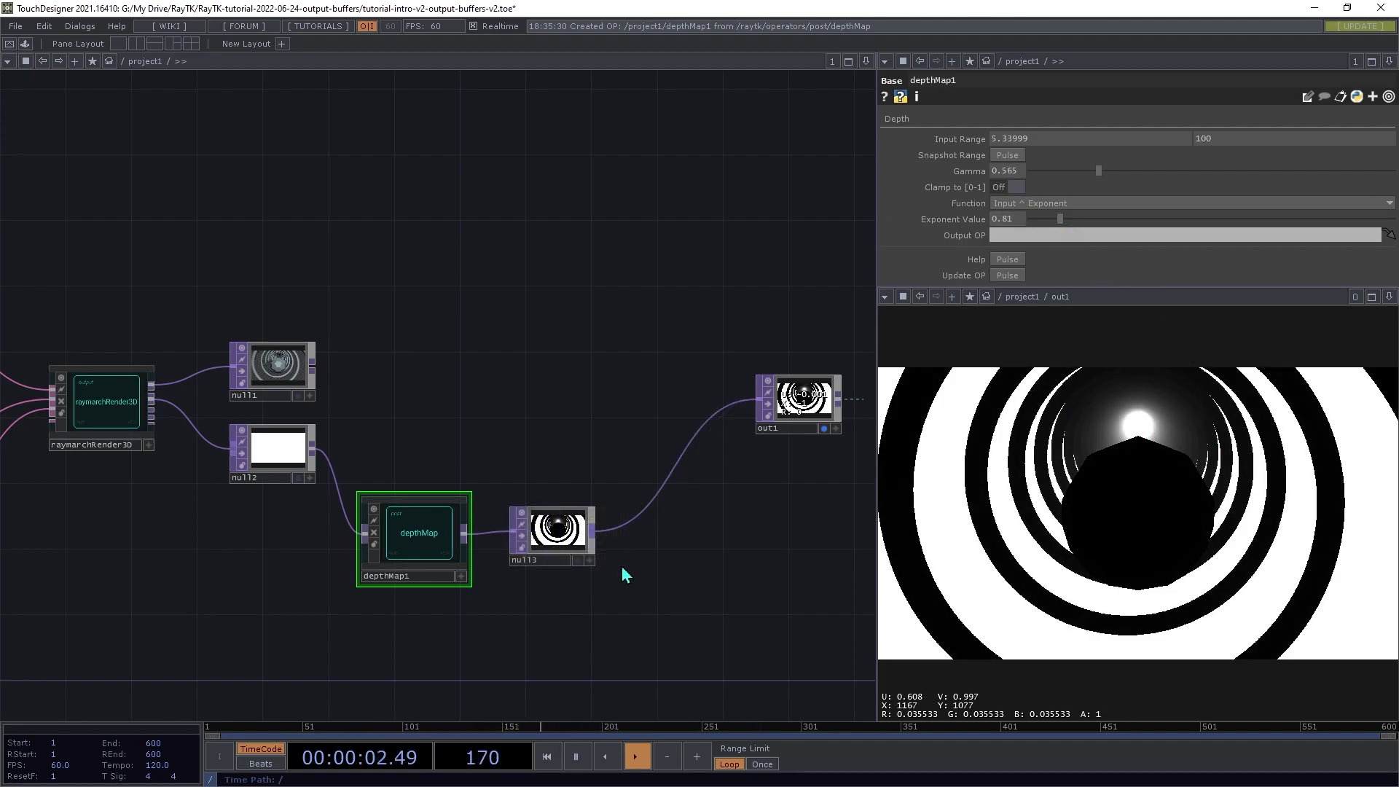
Move null3 closer to depthMap1 and add a Luma Blur TOP above it
{"action": "left_click_drag", "start_coordinate": [623, 567], "coordinate": [591, 566]}
{"action": "key", "text": "Tab"}
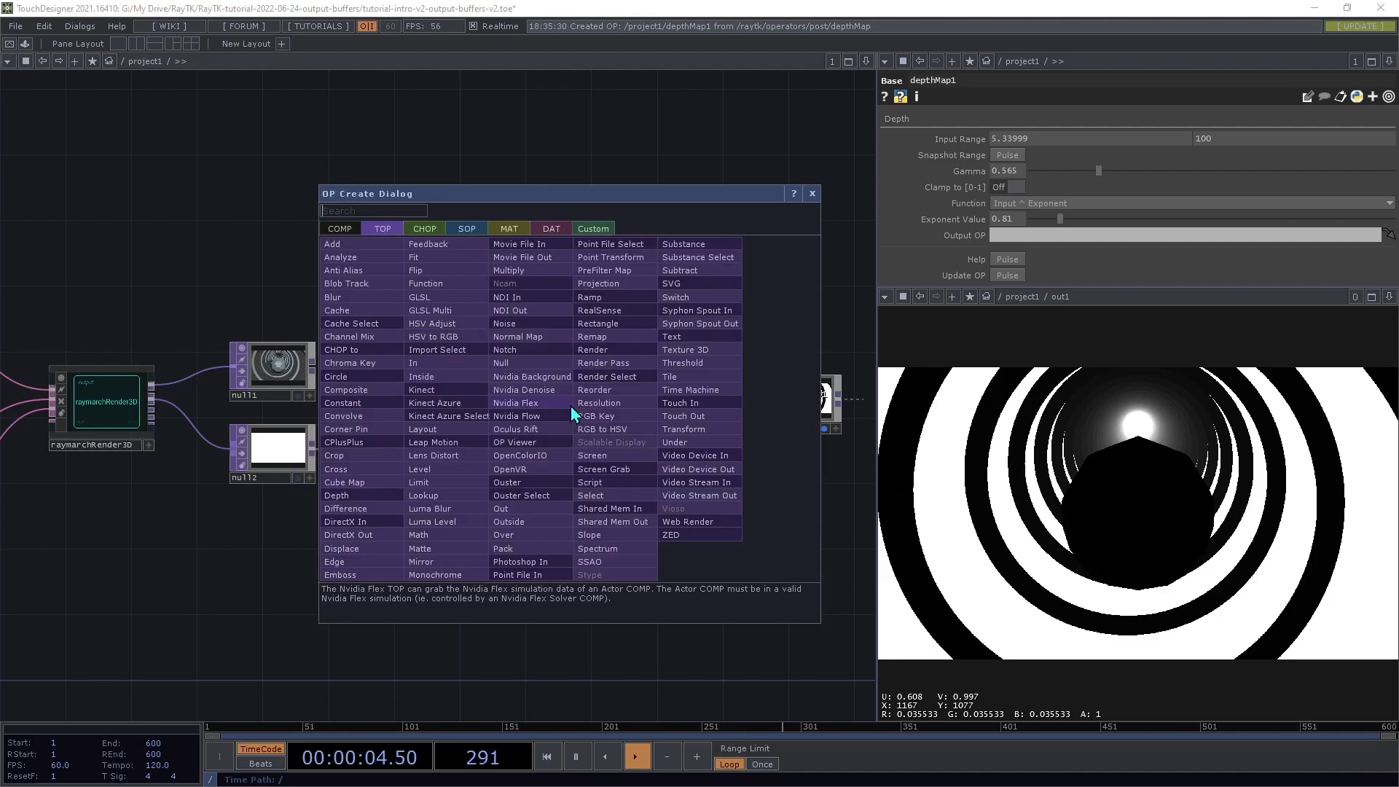
{"action": "type", "text": "lum"}
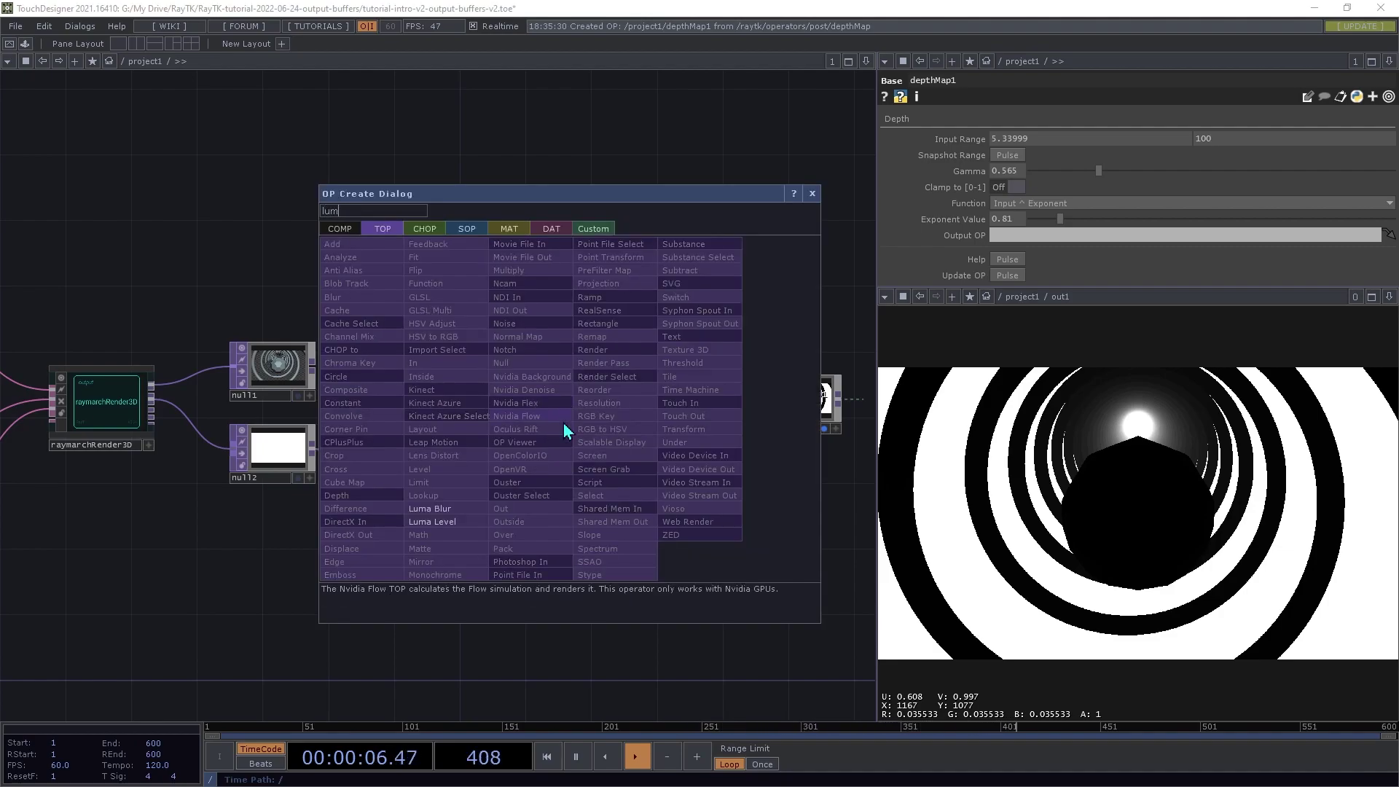
{"action": "left_click", "coordinate": [437, 509]}
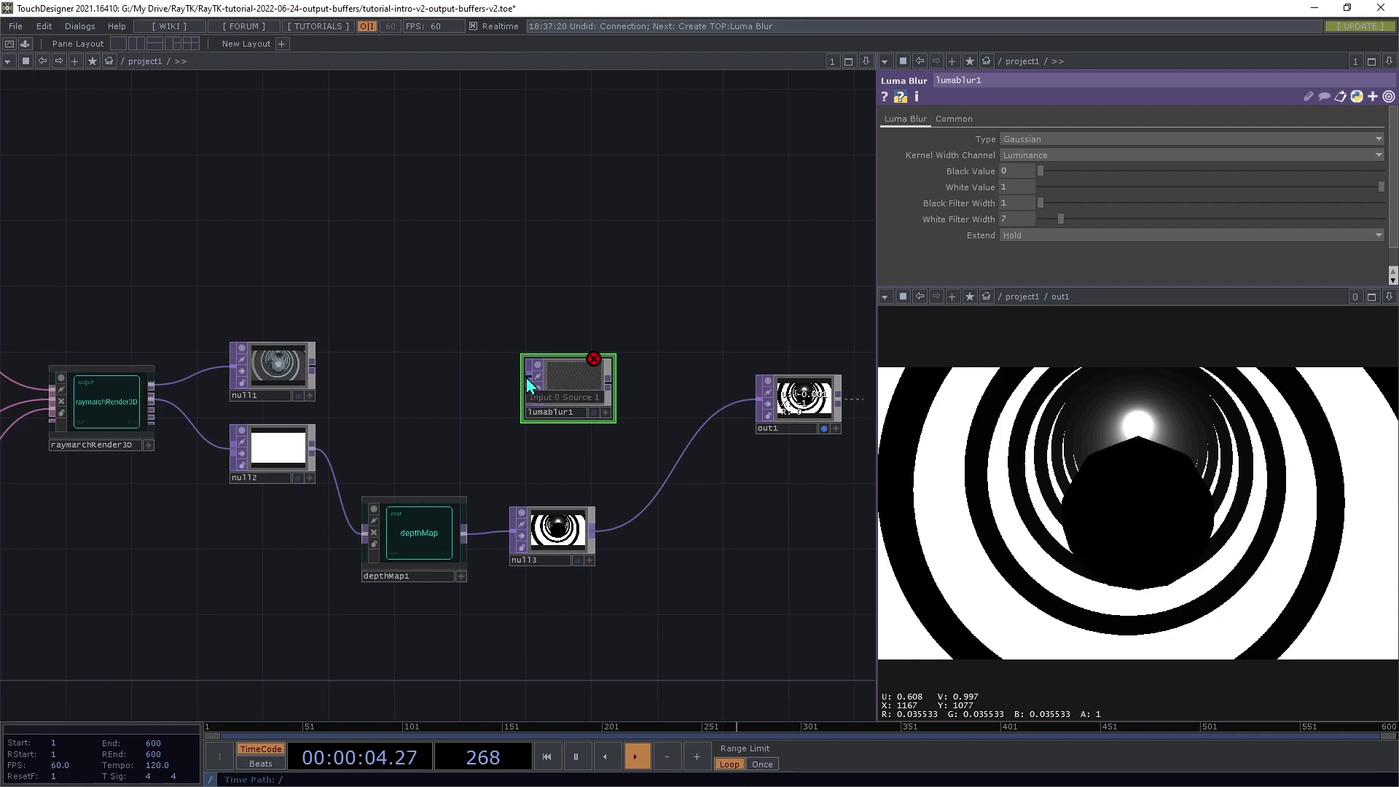
Wire null1 and null3 into the first and second inputs of lumablur1, connect it to out1, and place it beside out1
{"action": "left_click_drag", "start_coordinate": [530, 385], "coordinate": [343, 377]}
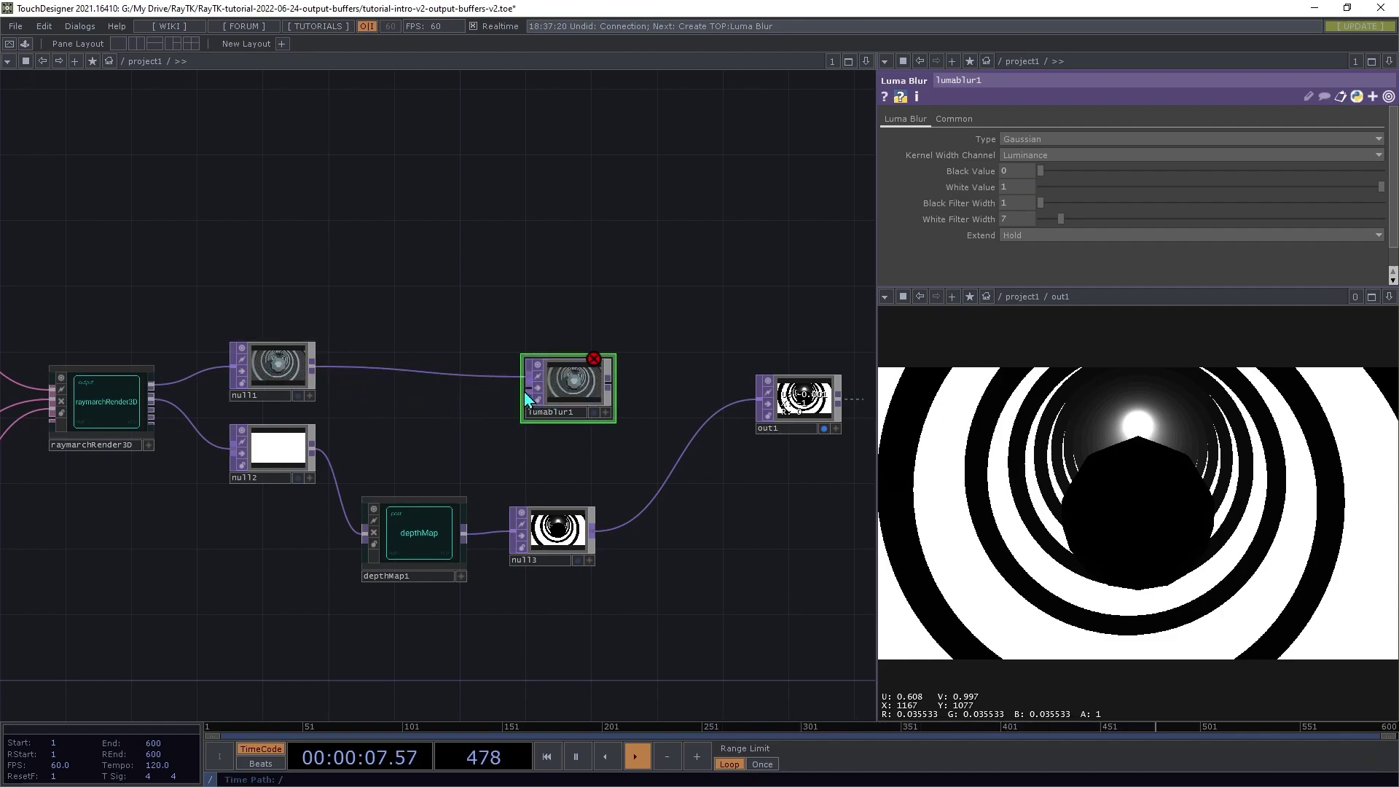
{"action": "left_click_drag", "start_coordinate": [526, 391], "coordinate": [597, 535]}
{"action": "left_click_drag", "start_coordinate": [610, 385], "coordinate": [745, 421]}
{"action": "left_click_drag", "start_coordinate": [548, 376], "coordinate": [630, 392]}
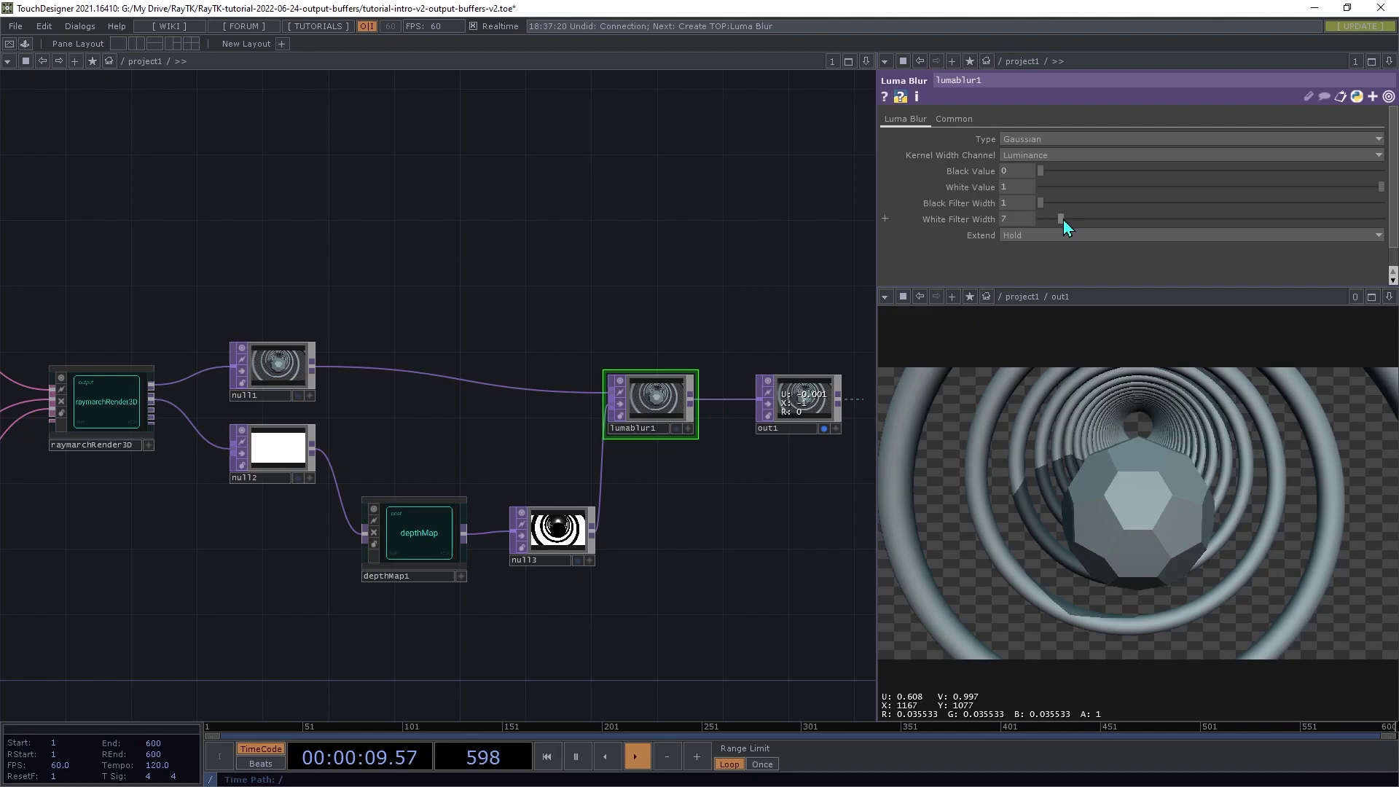
Set lumablur1's White Filter Width to 56 and turn on Clamp to [0-1] in depthMap1
{"action": "left_click_drag", "start_coordinate": [1063, 220], "coordinate": [1232, 255]}
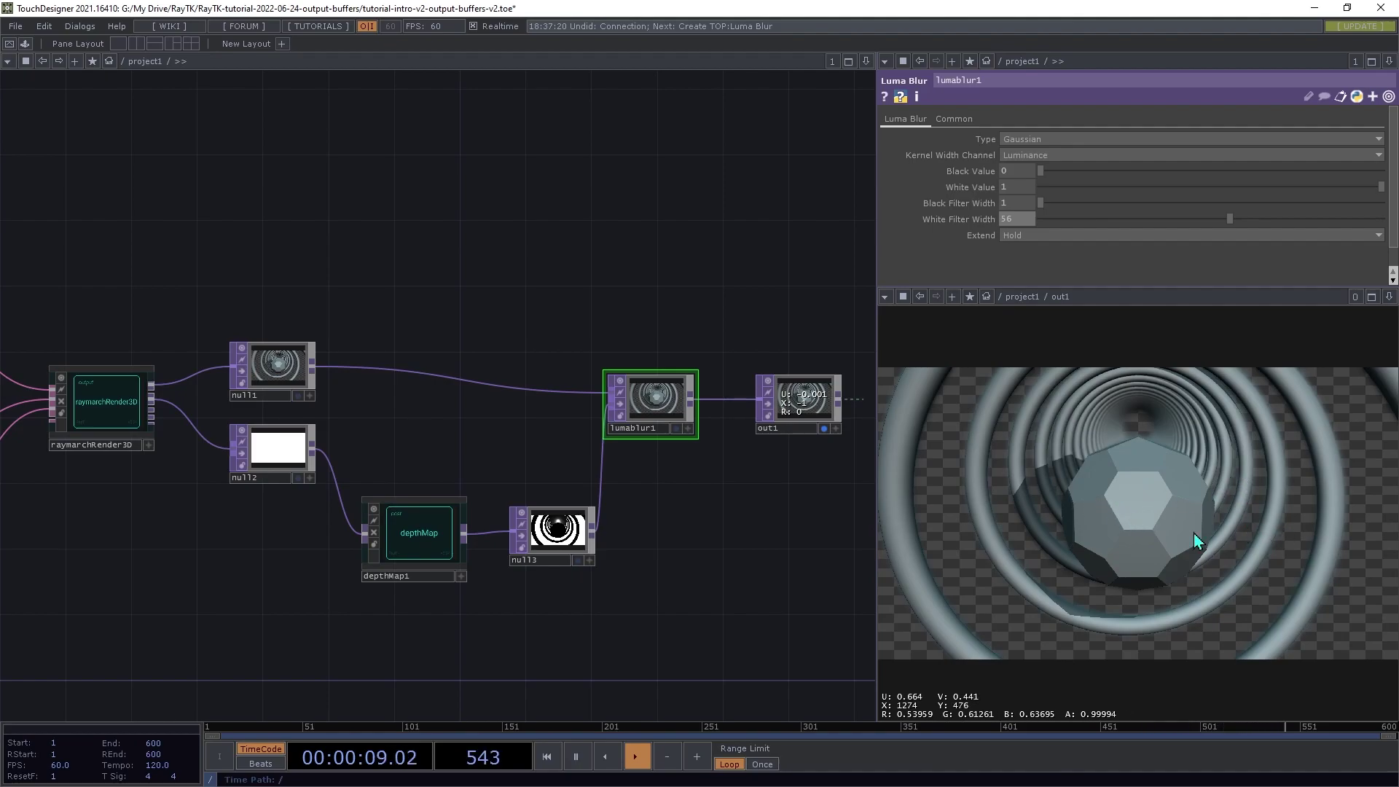
{"action": "left_click", "coordinate": [436, 532]}
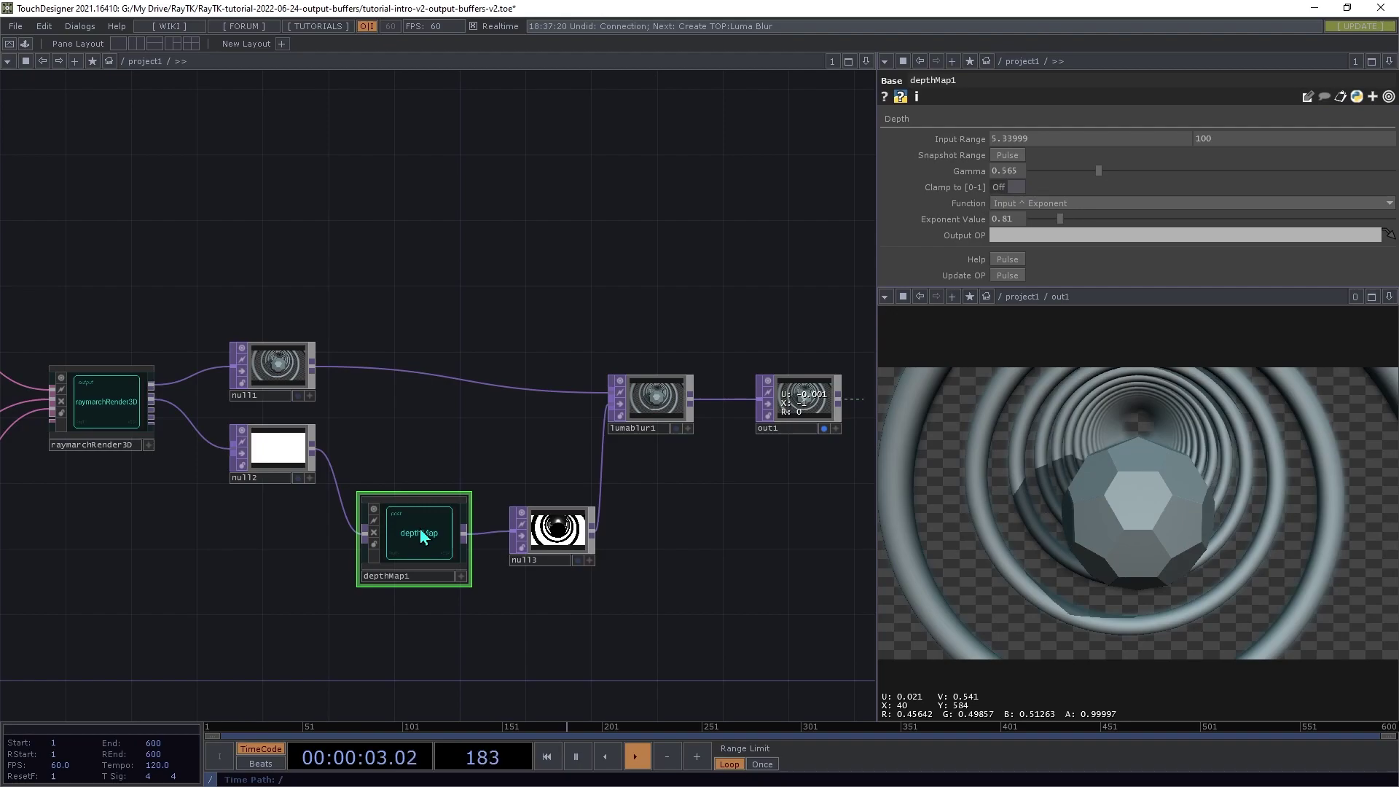
{"action": "left_click", "coordinate": [1009, 188]}
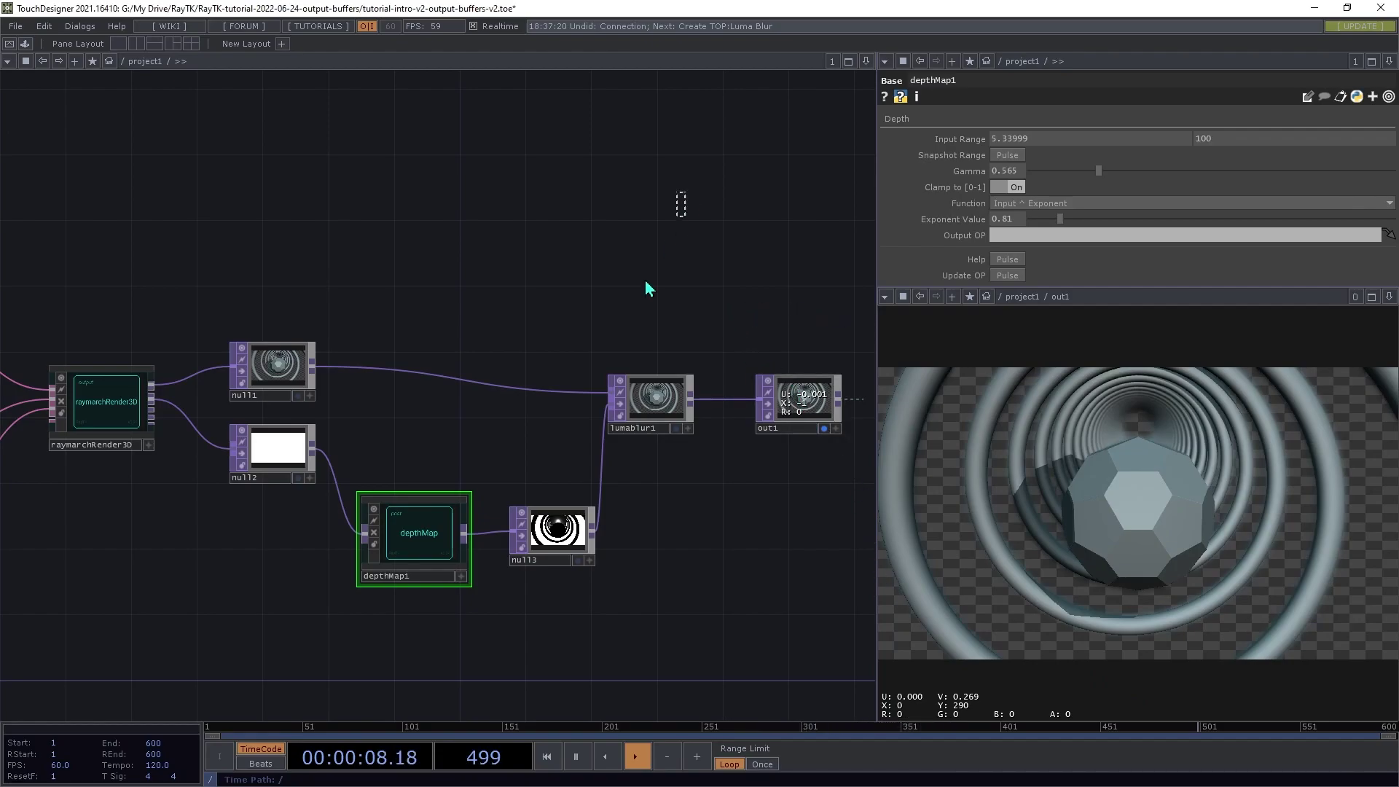
Move null1, null2, depthMap1, null3 and lumablur1 up together to free space below them
{"action": "right_click_drag", "start_coordinate": [680, 200], "coordinate": [244, 634]}
{"action": "left_click_drag", "start_coordinate": [412, 544], "coordinate": [410, 336]}
{"action": "left_click", "coordinate": [552, 334]}
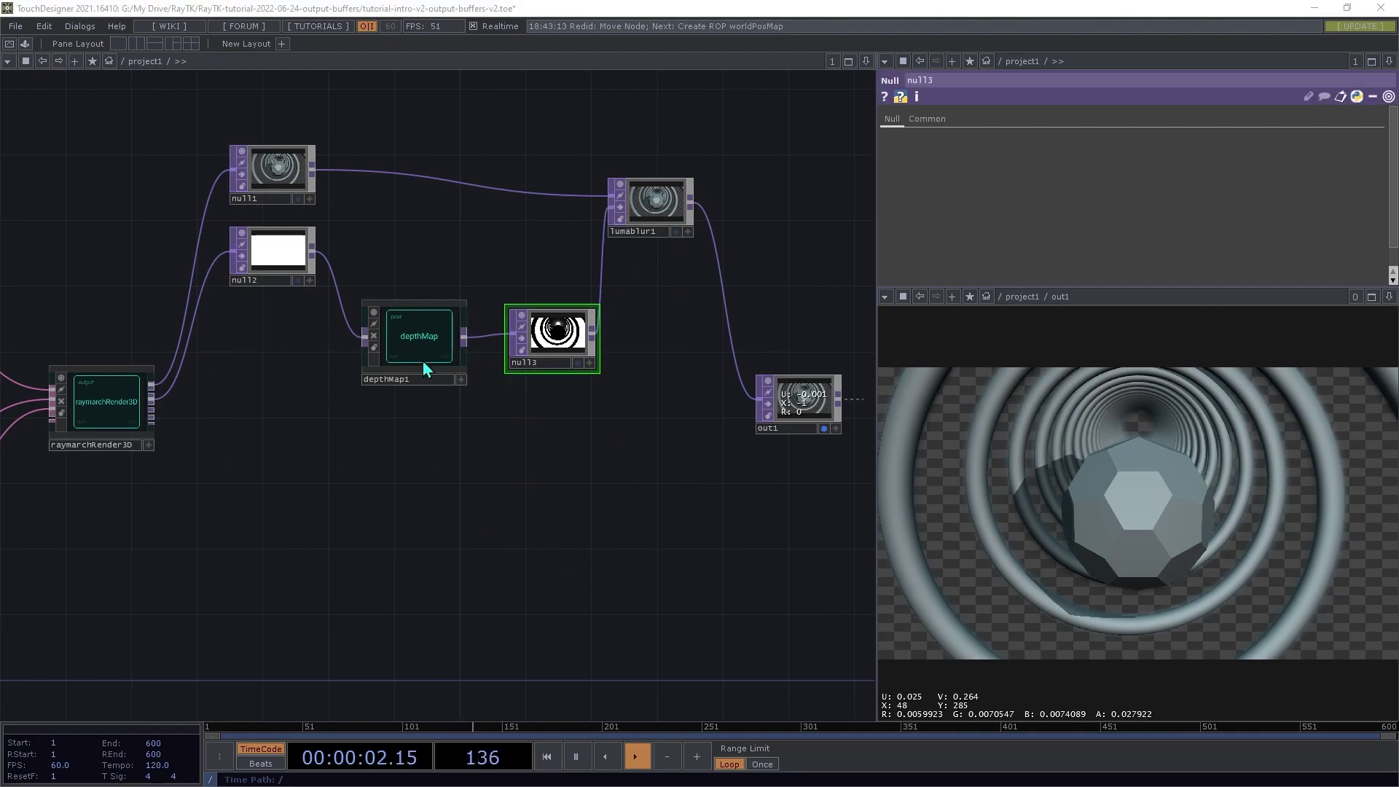
Add a RayTK worldPosMap operator below and beside raymarchRender3D
{"action": "key", "text": "alt+r"}
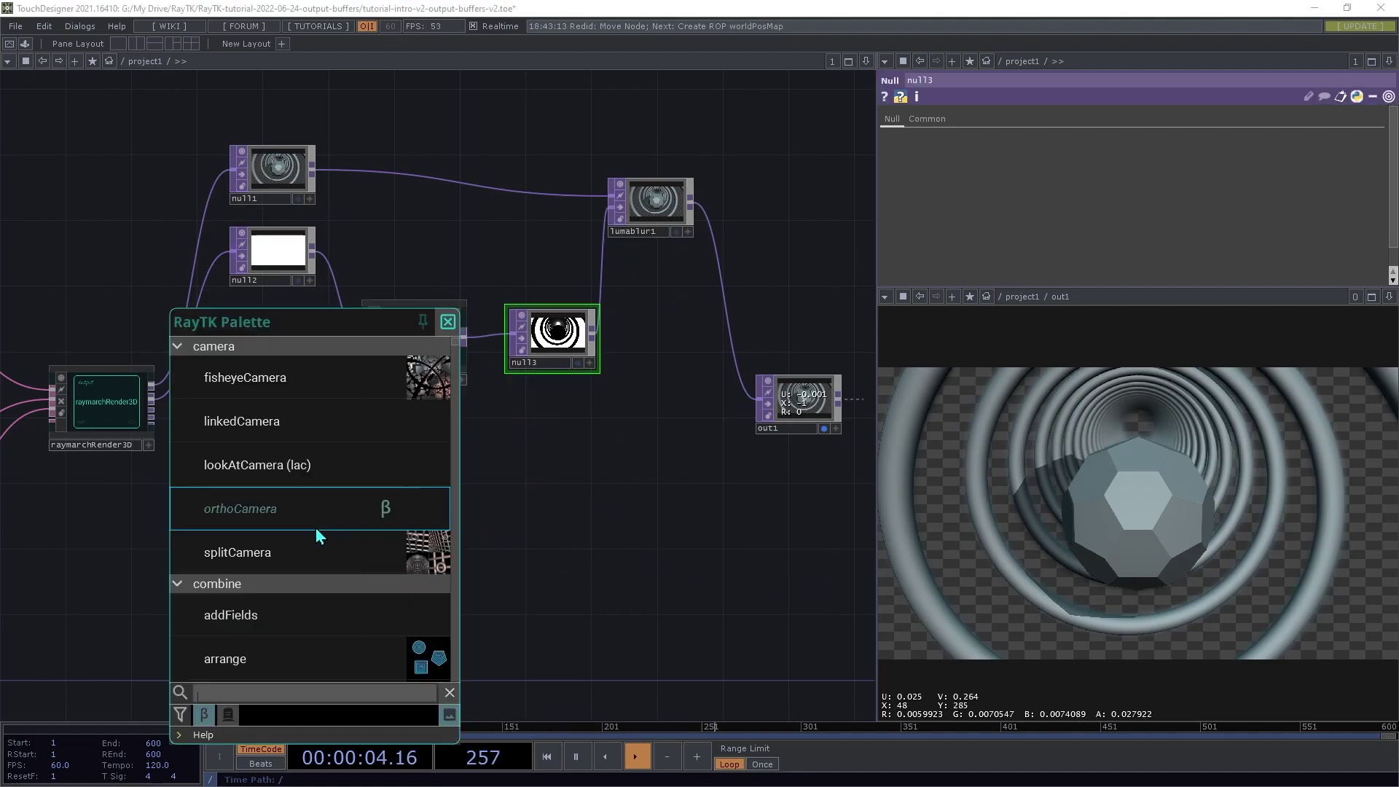
{"action": "left_click", "coordinate": [269, 694]}
{"action": "type", "text": "wor"}
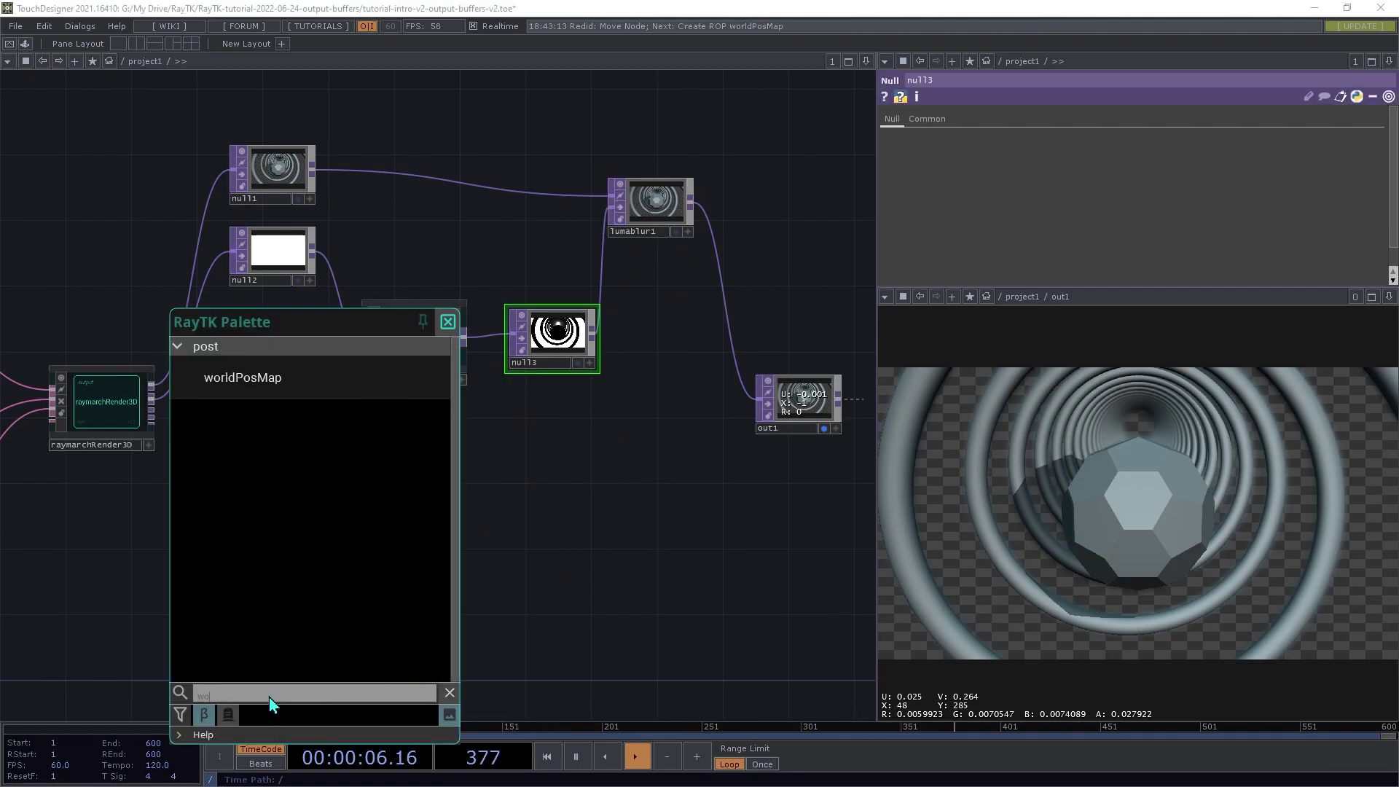
{"action": "left_click", "coordinate": [256, 377]}
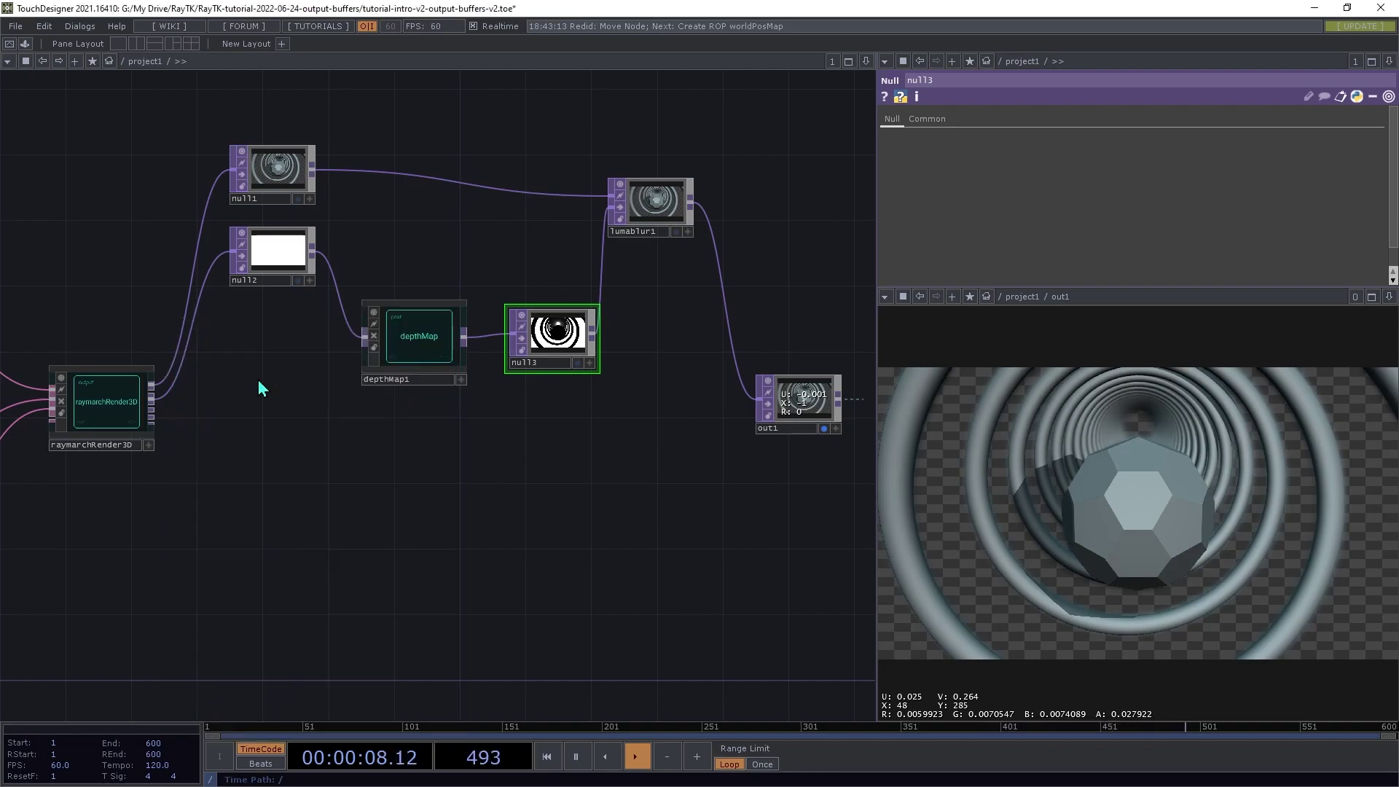
{"action": "left_click", "coordinate": [342, 522]}
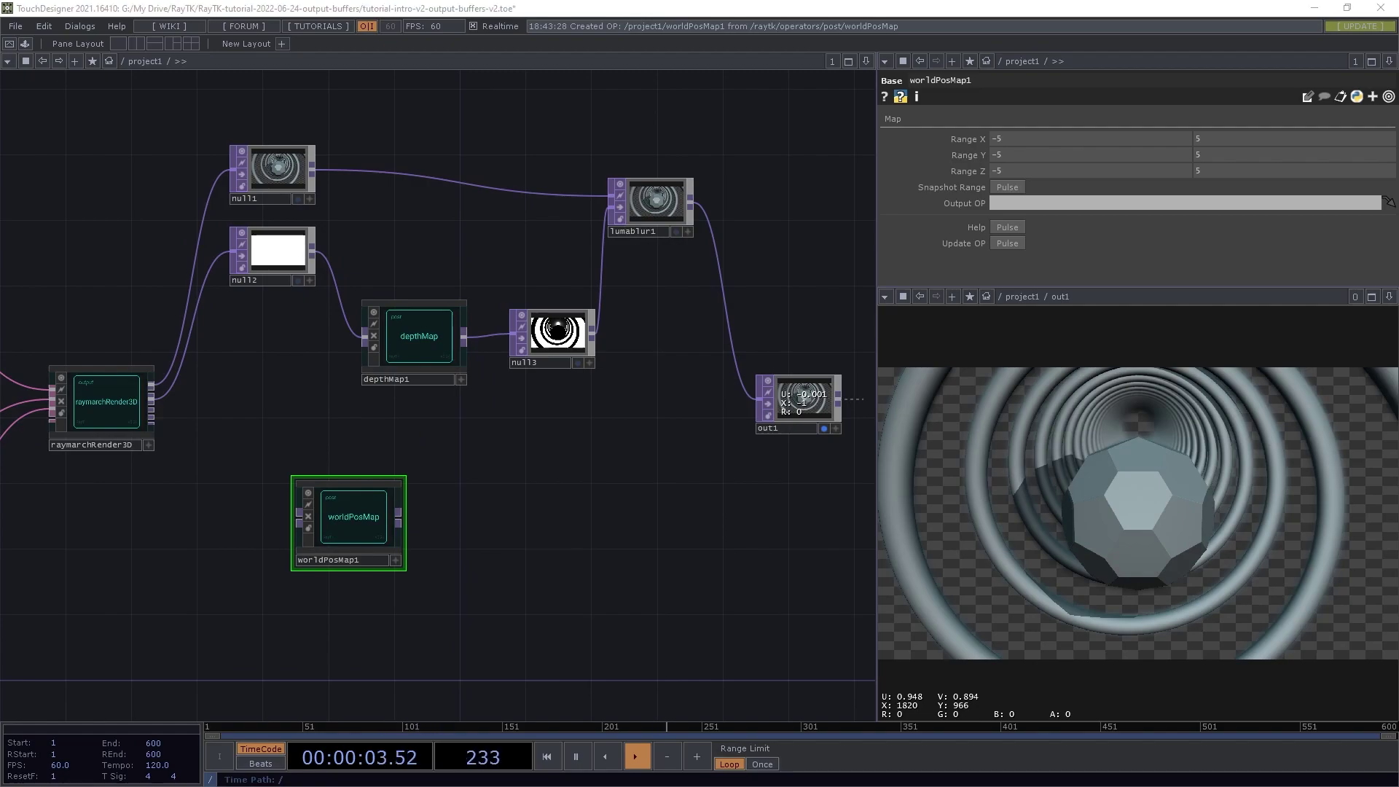
Connect the third output of raymarchRender3D to worldPosMap1 and enable the renderer's World Pos Output
{"action": "scroll", "coordinate": [426, 668], "scroll_direction": "up", "scroll_amount": 5}
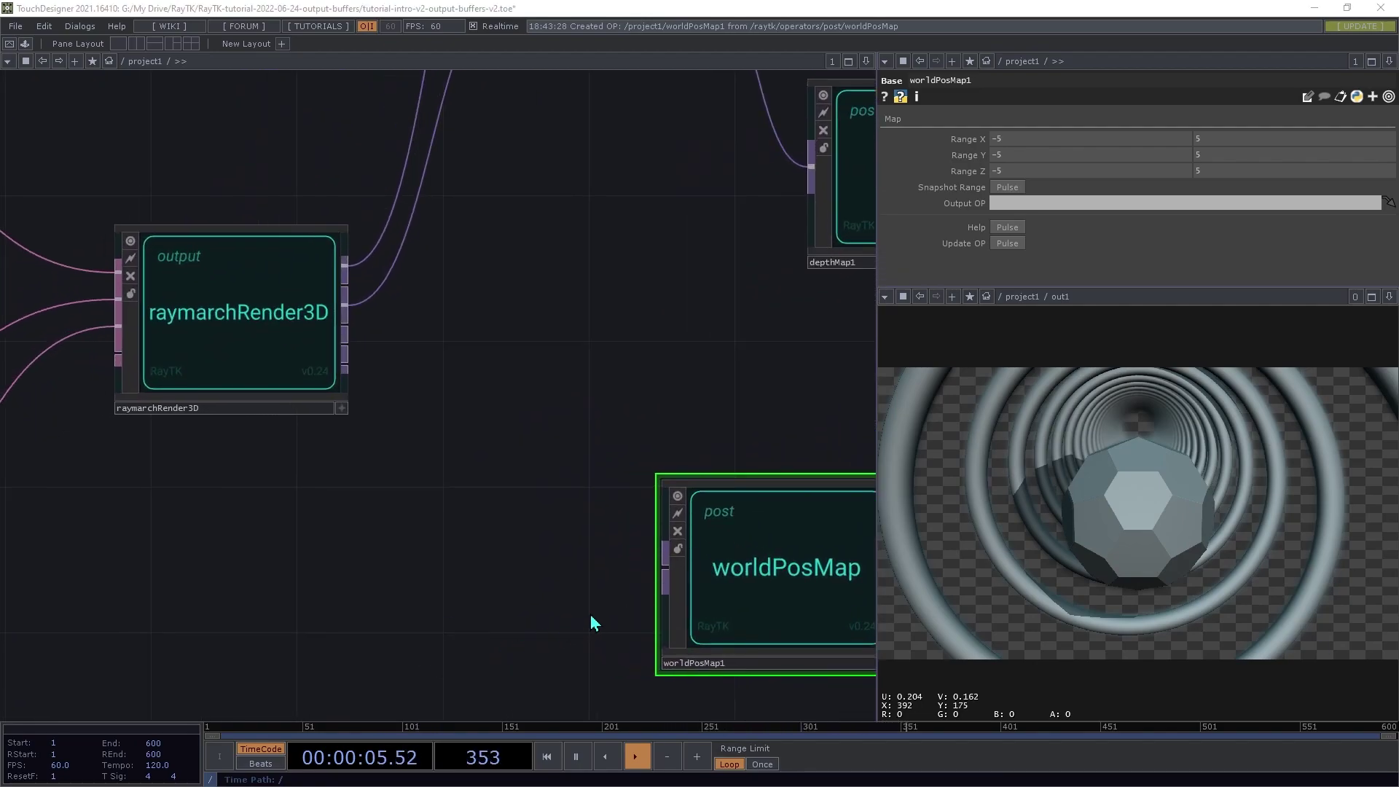
{"action": "left_click_drag", "start_coordinate": [664, 571], "coordinate": [443, 454]}
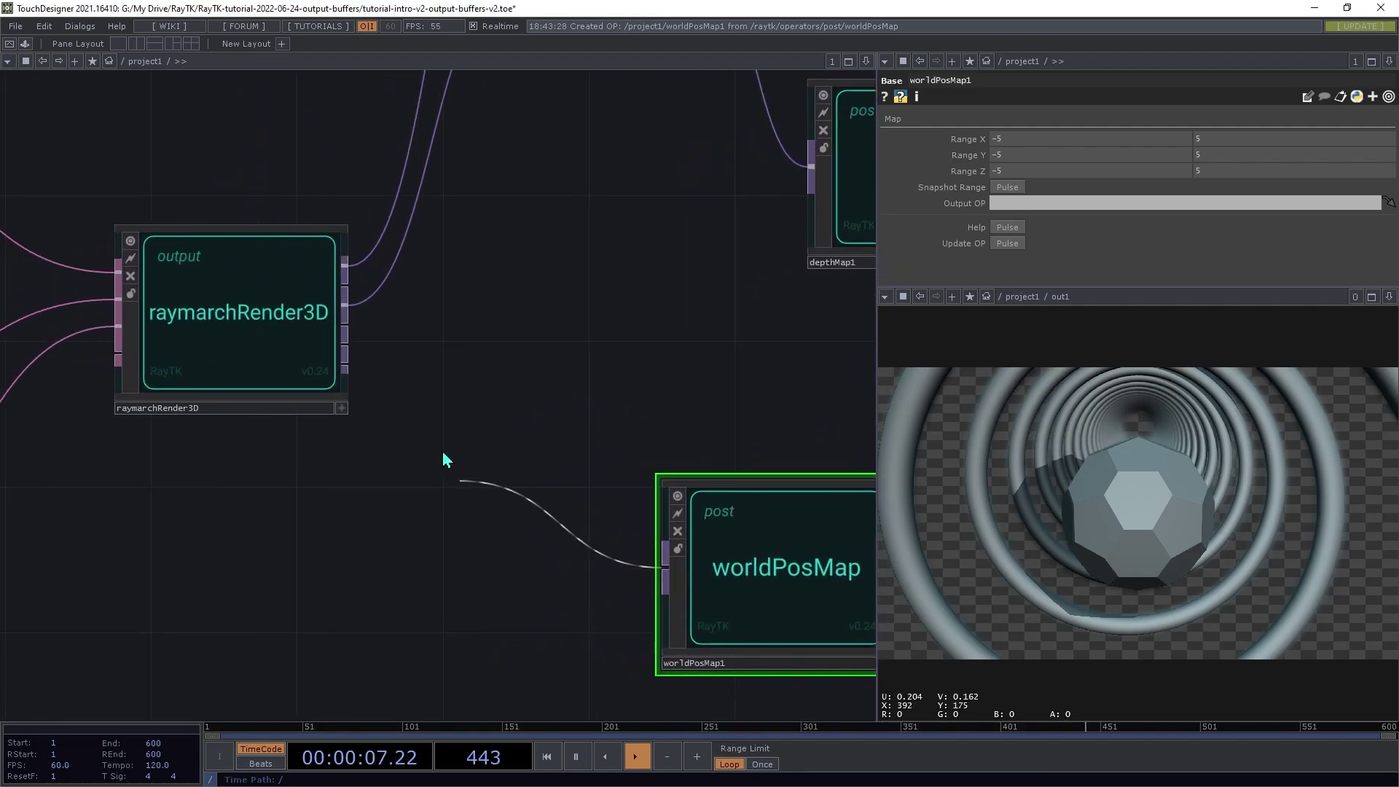
{"action": "left_click", "coordinate": [356, 347]}
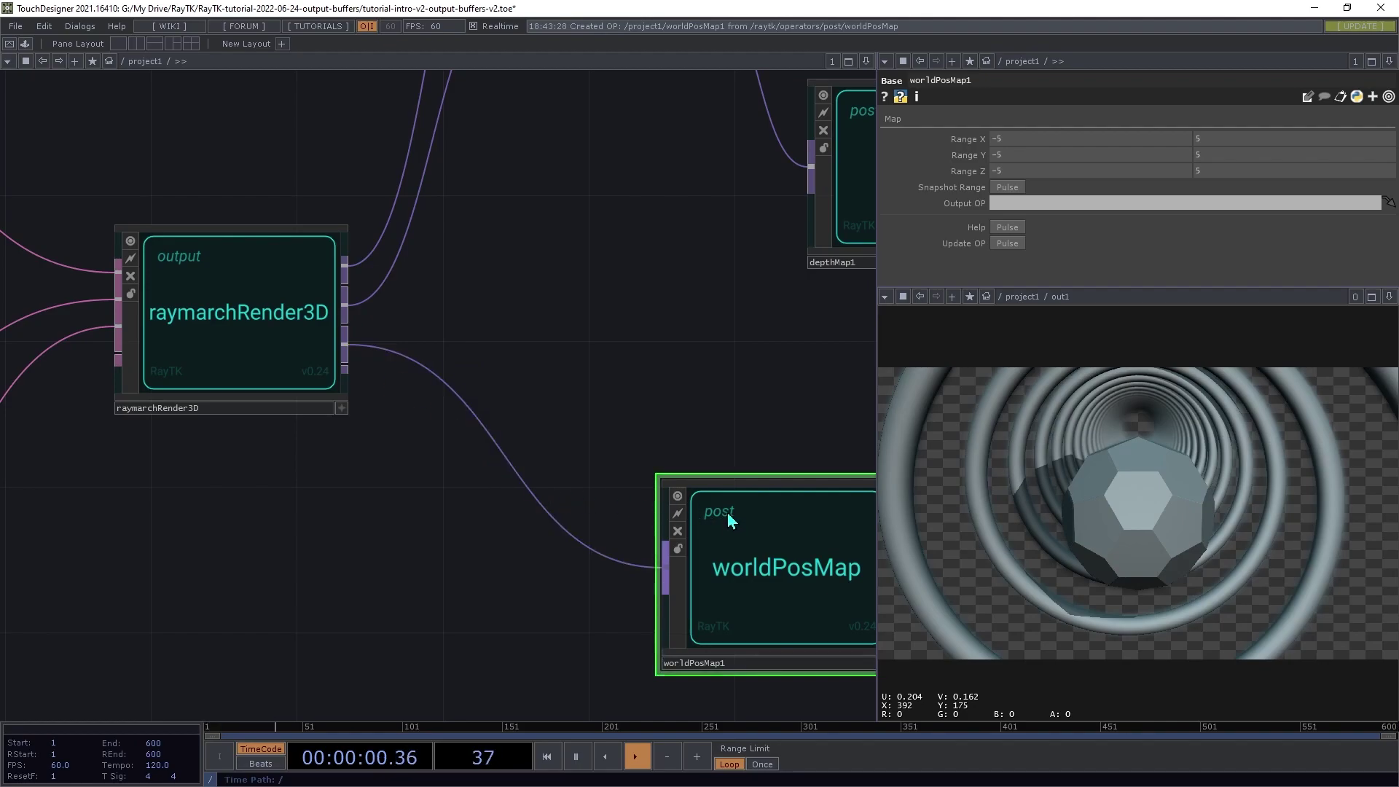
{"action": "left_click", "coordinate": [224, 308]}
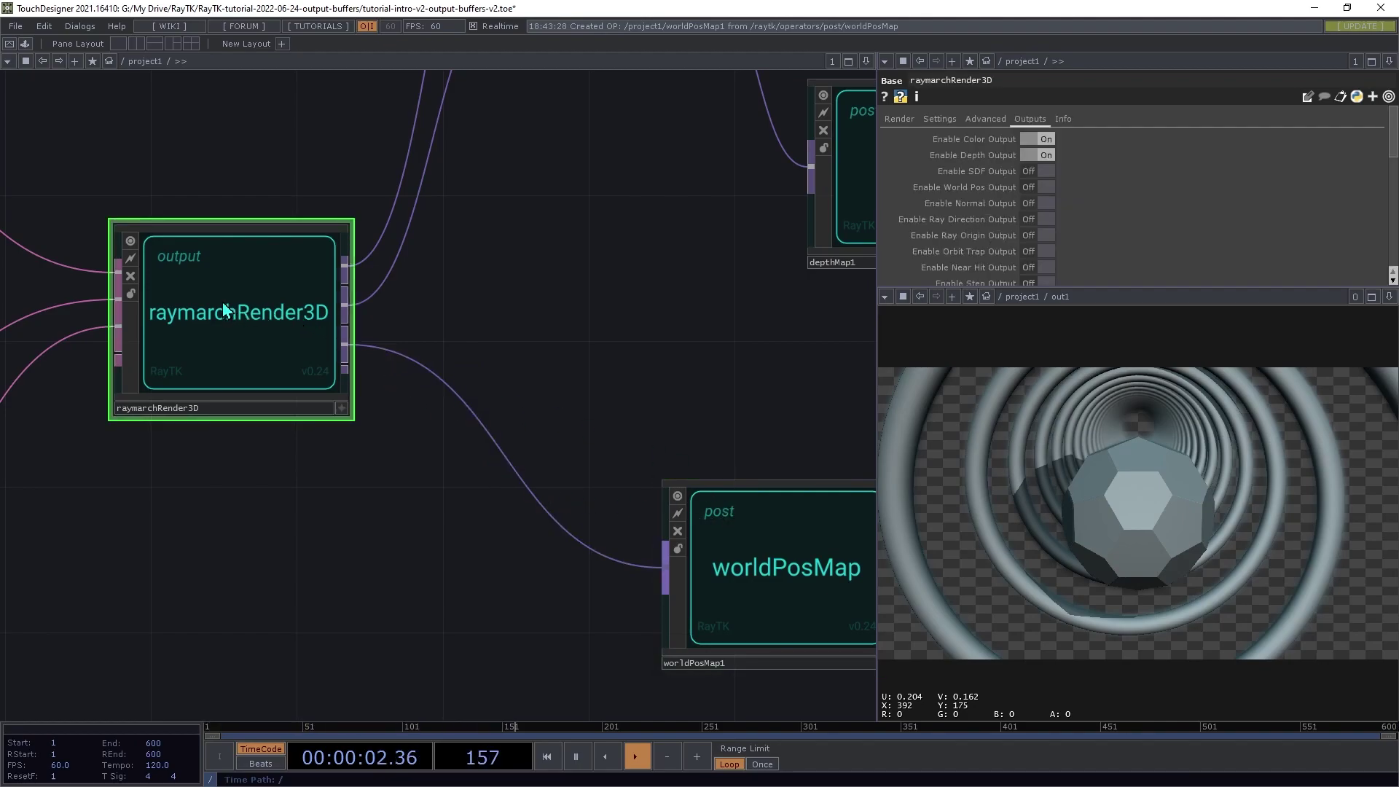
{"action": "left_click", "coordinate": [1043, 189]}
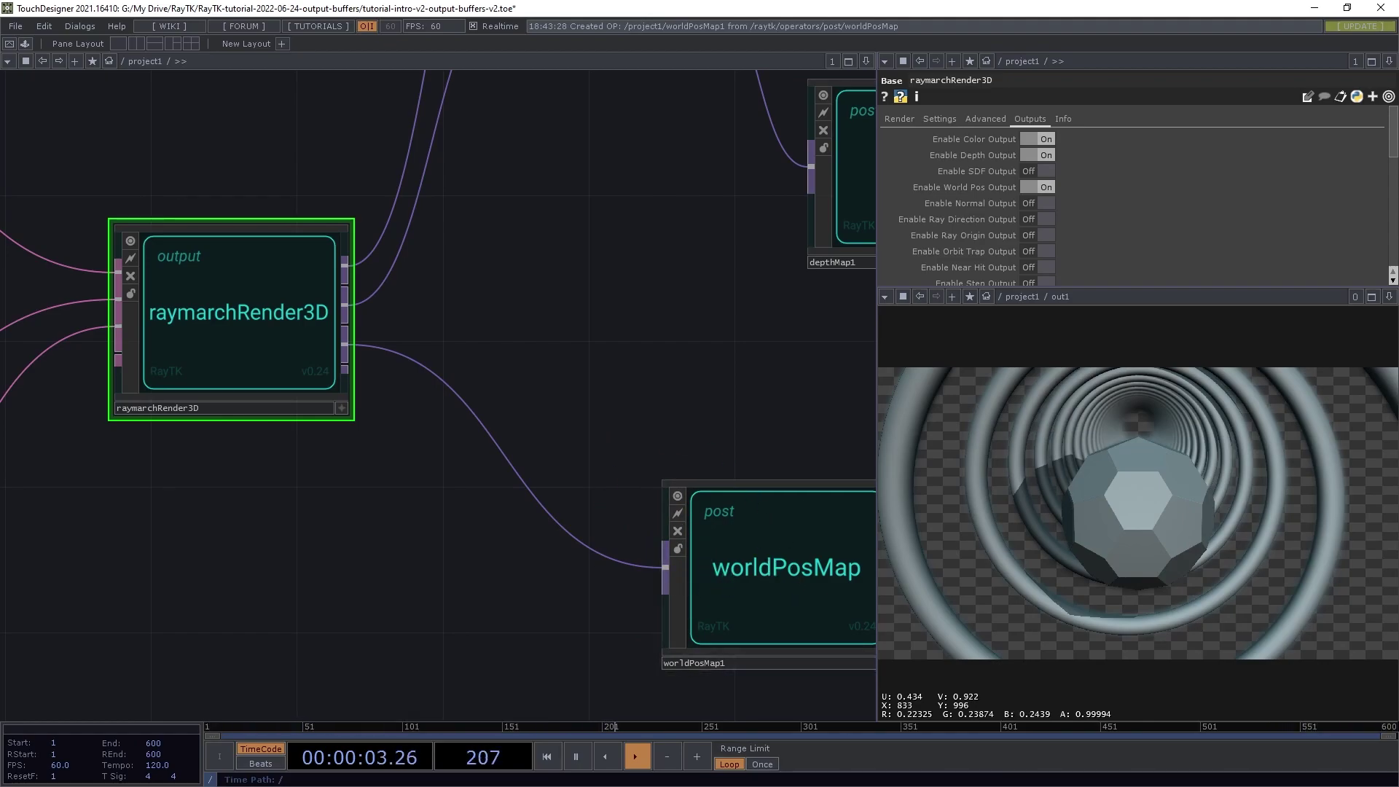
Add a Null TOP after worldPosMap1 and connect it to out1 in place of lumablur1
{"action": "scroll", "coordinate": [562, 547], "scroll_direction": "down", "scroll_amount": 5}
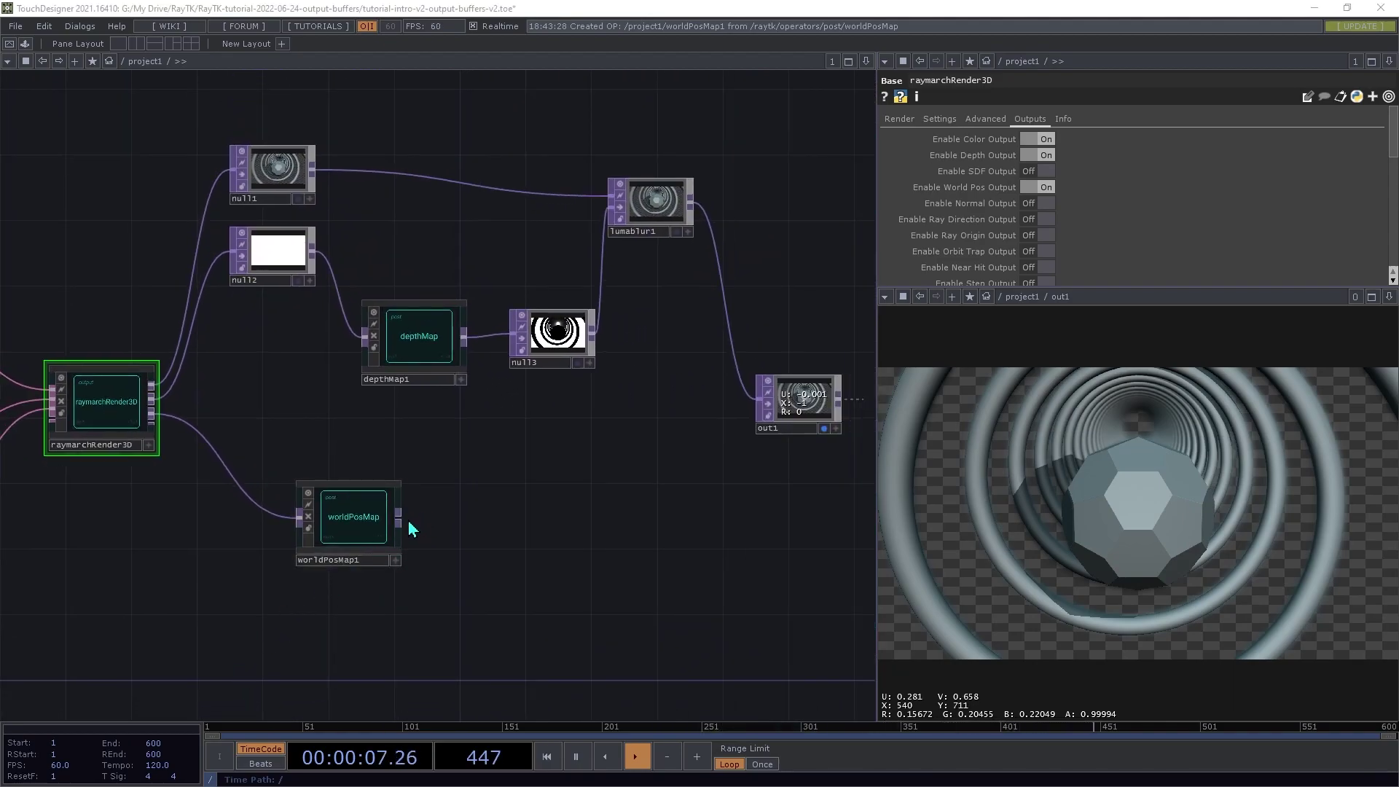
{"action": "left_click", "coordinate": [397, 522]}
{"action": "left_click", "coordinate": [500, 535]}
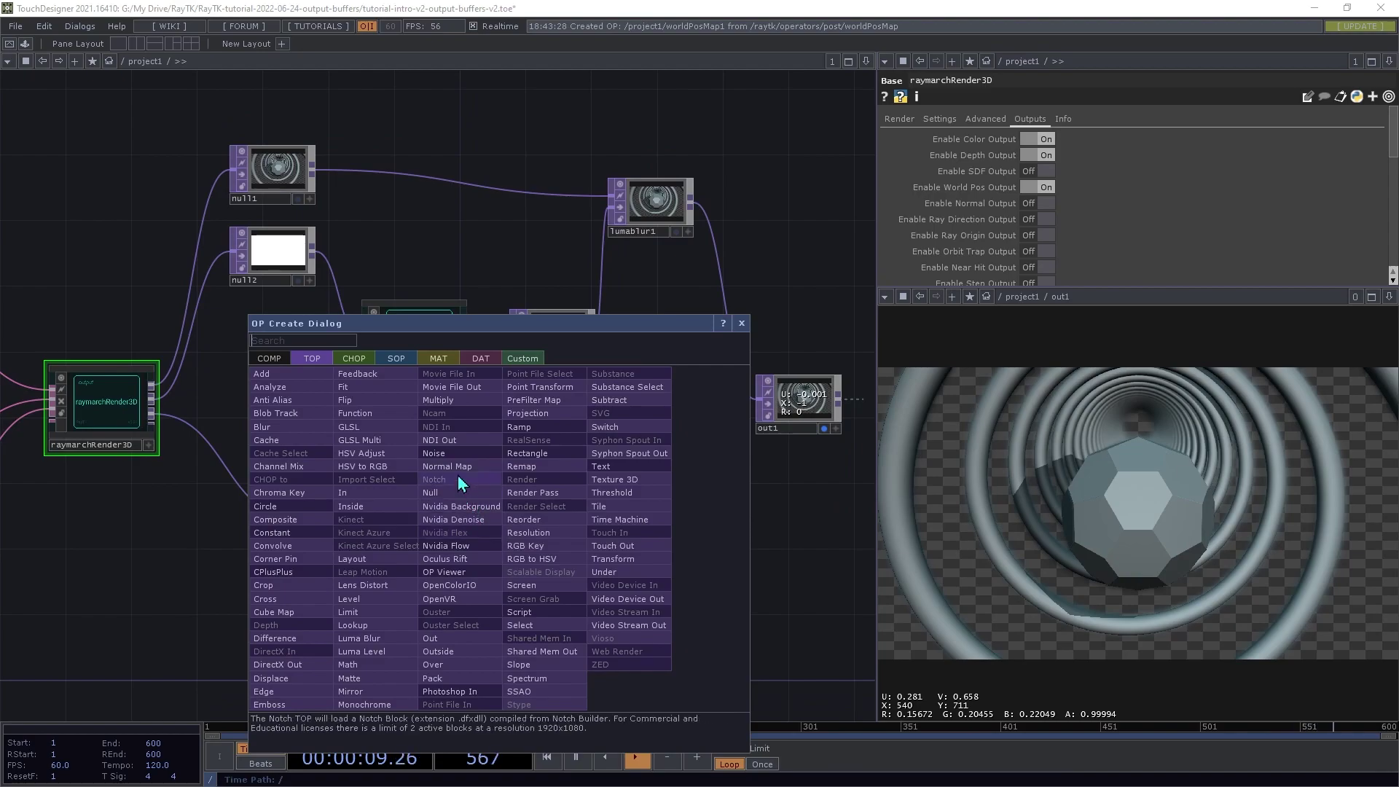
{"action": "left_click", "coordinate": [453, 493]}
{"action": "left_click", "coordinate": [505, 518]}
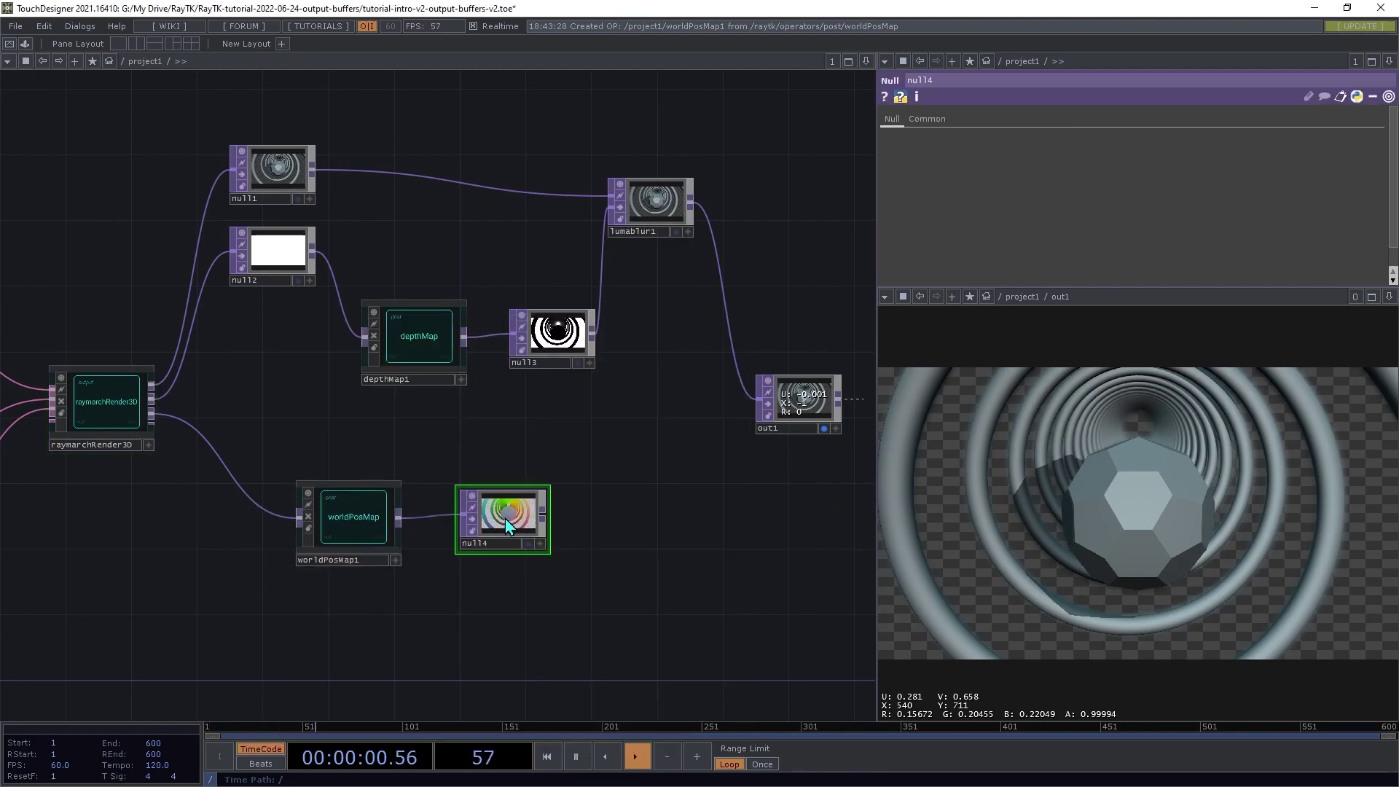
{"action": "left_click", "coordinate": [550, 514]}
{"action": "left_click", "coordinate": [754, 430]}
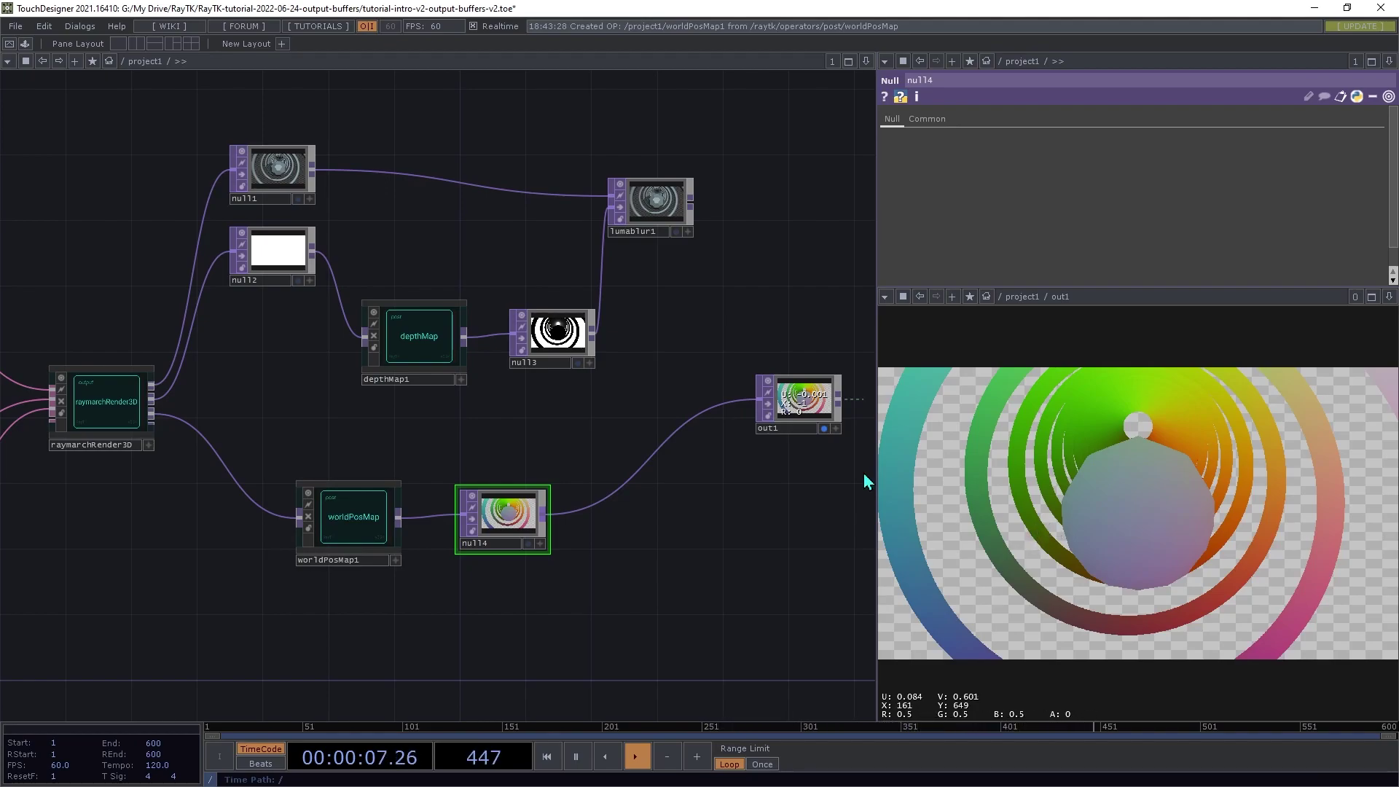
Set worldPosMap1's X, Y and Z ranges to 0 to 1 and move it up together with null4
{"action": "left_click", "coordinate": [352, 514]}
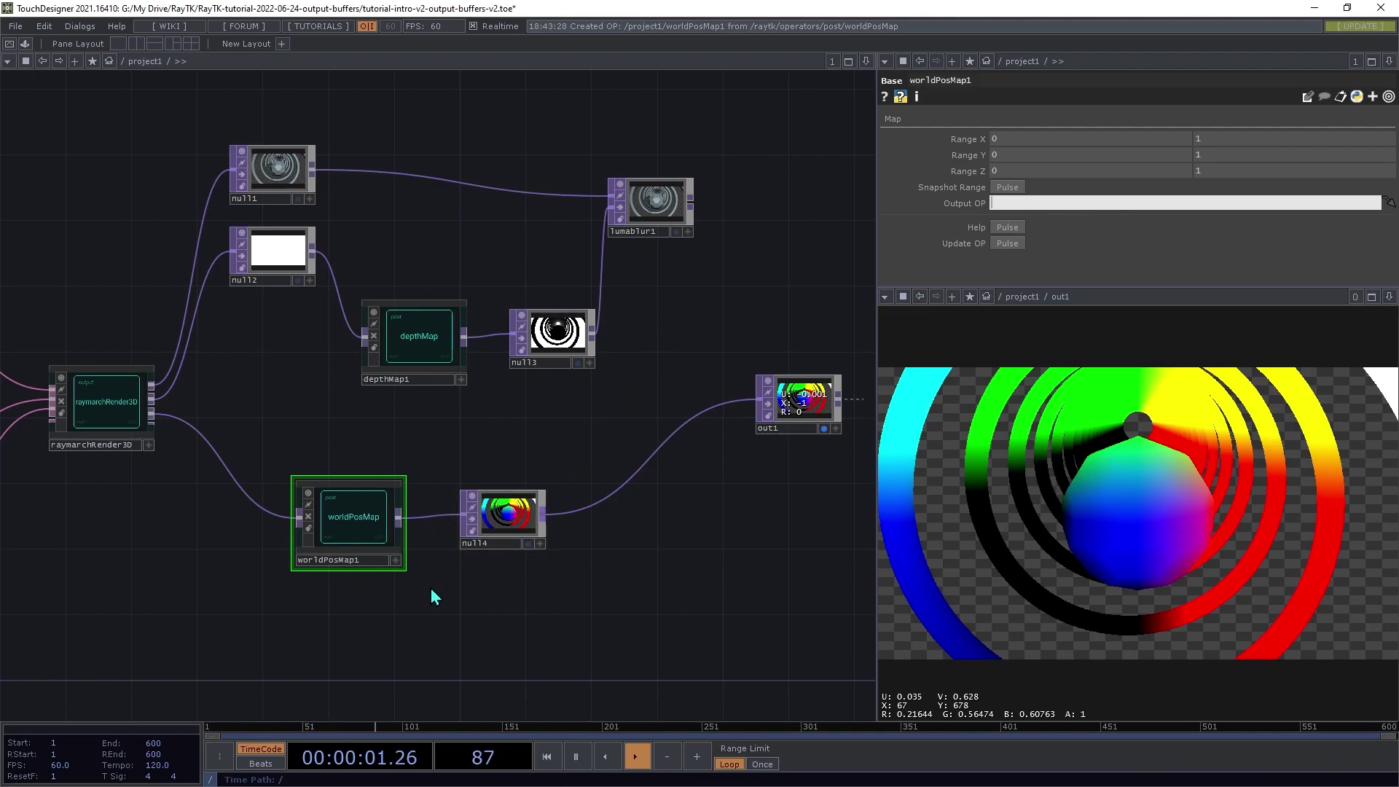
{"action": "left_click_drag", "start_coordinate": [514, 465], "coordinate": [325, 456]}
{"action": "left_click", "coordinate": [360, 553]}
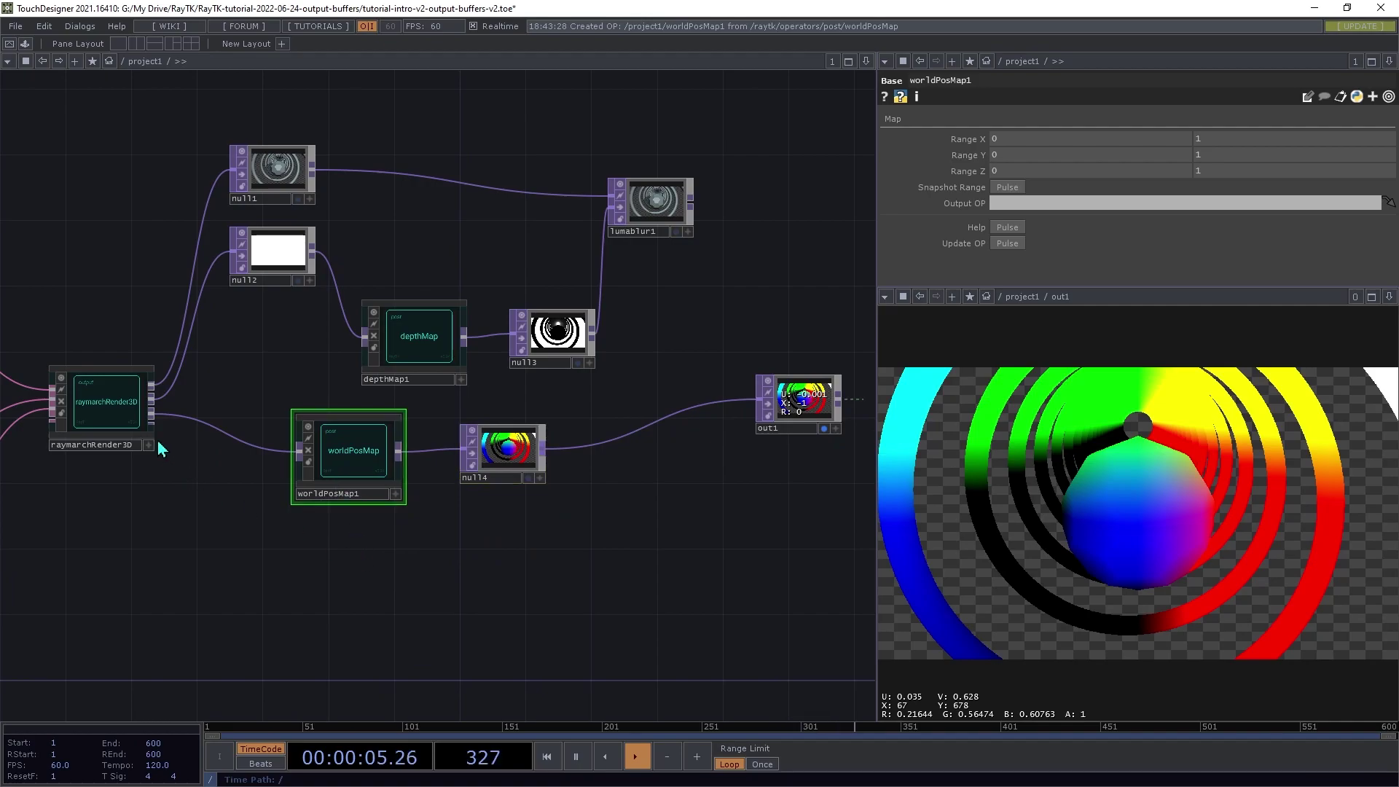
Add a renderSelect operator for raymarchRender3D's World Position output buffer, placed just below worldPosMap1
{"action": "left_click", "coordinate": [95, 400]}
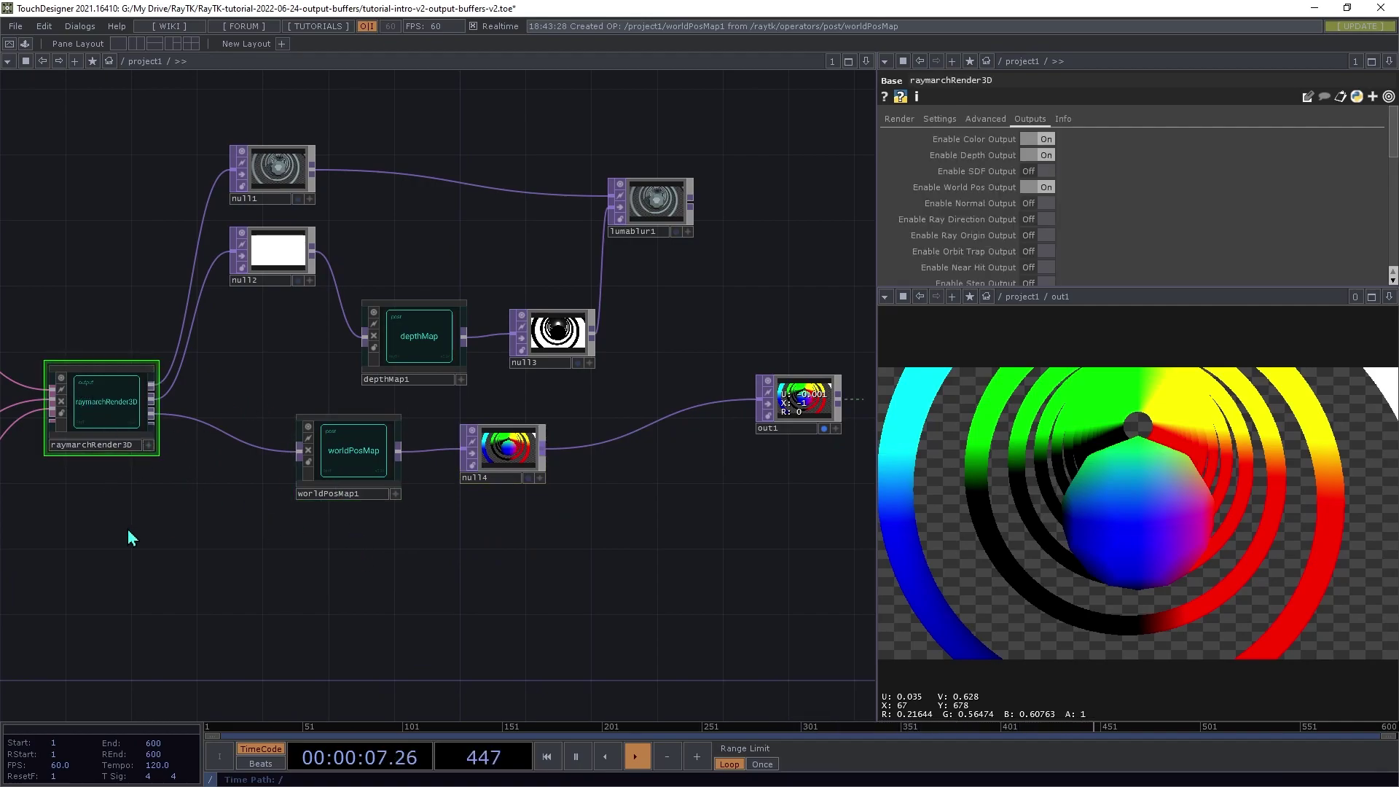
{"action": "right_click", "coordinate": [203, 582]}
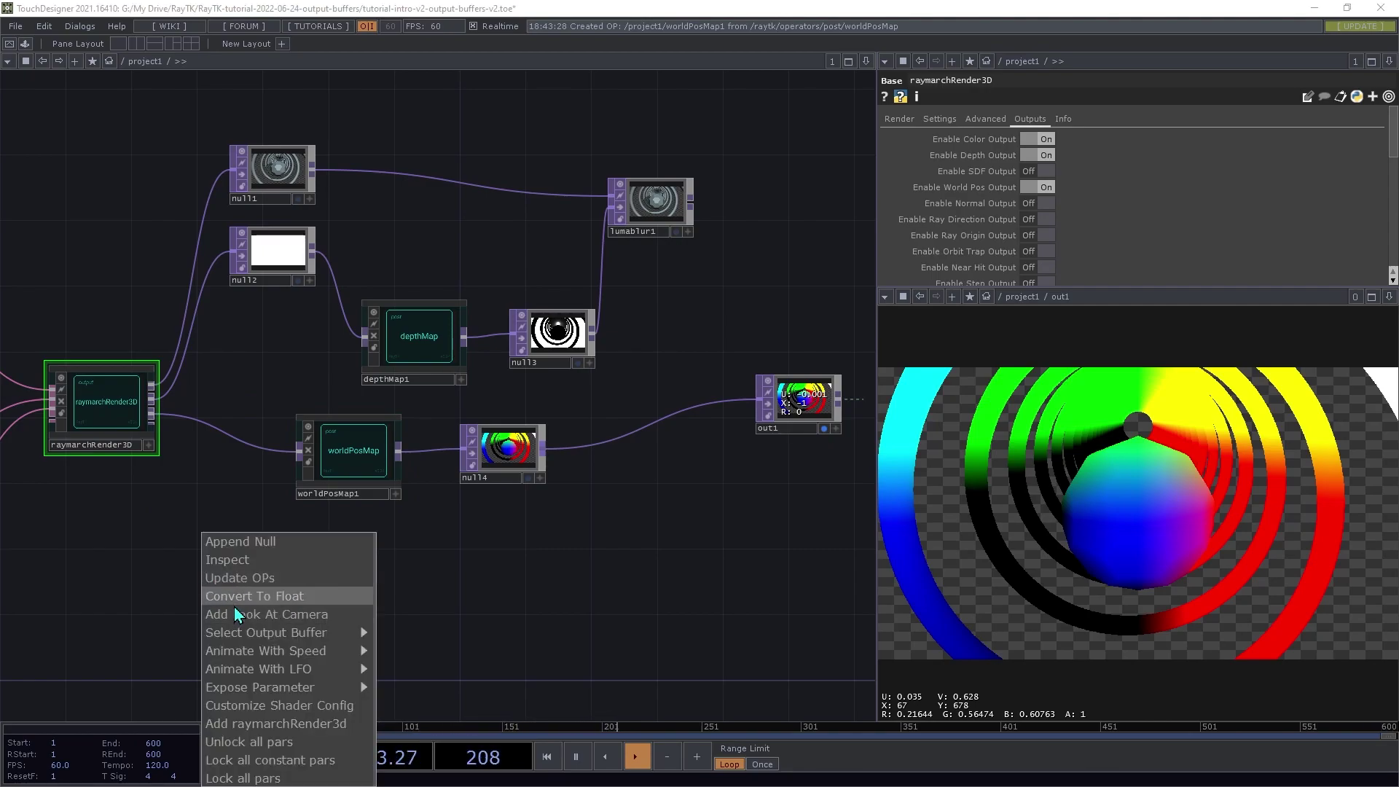
{"action": "mouse_move", "coordinate": [256, 638]}
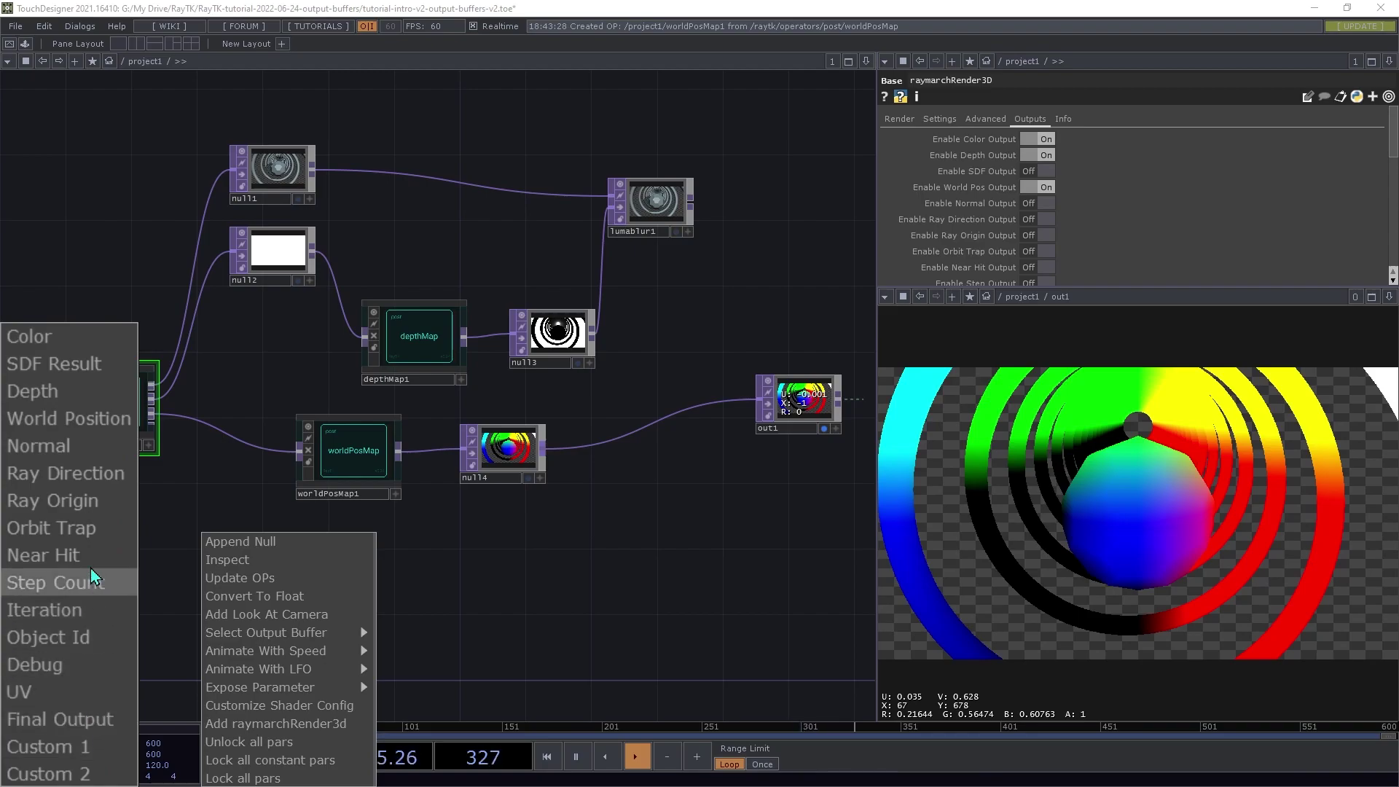
{"action": "left_click", "coordinate": [82, 419]}
{"action": "left_click", "coordinate": [276, 545]}
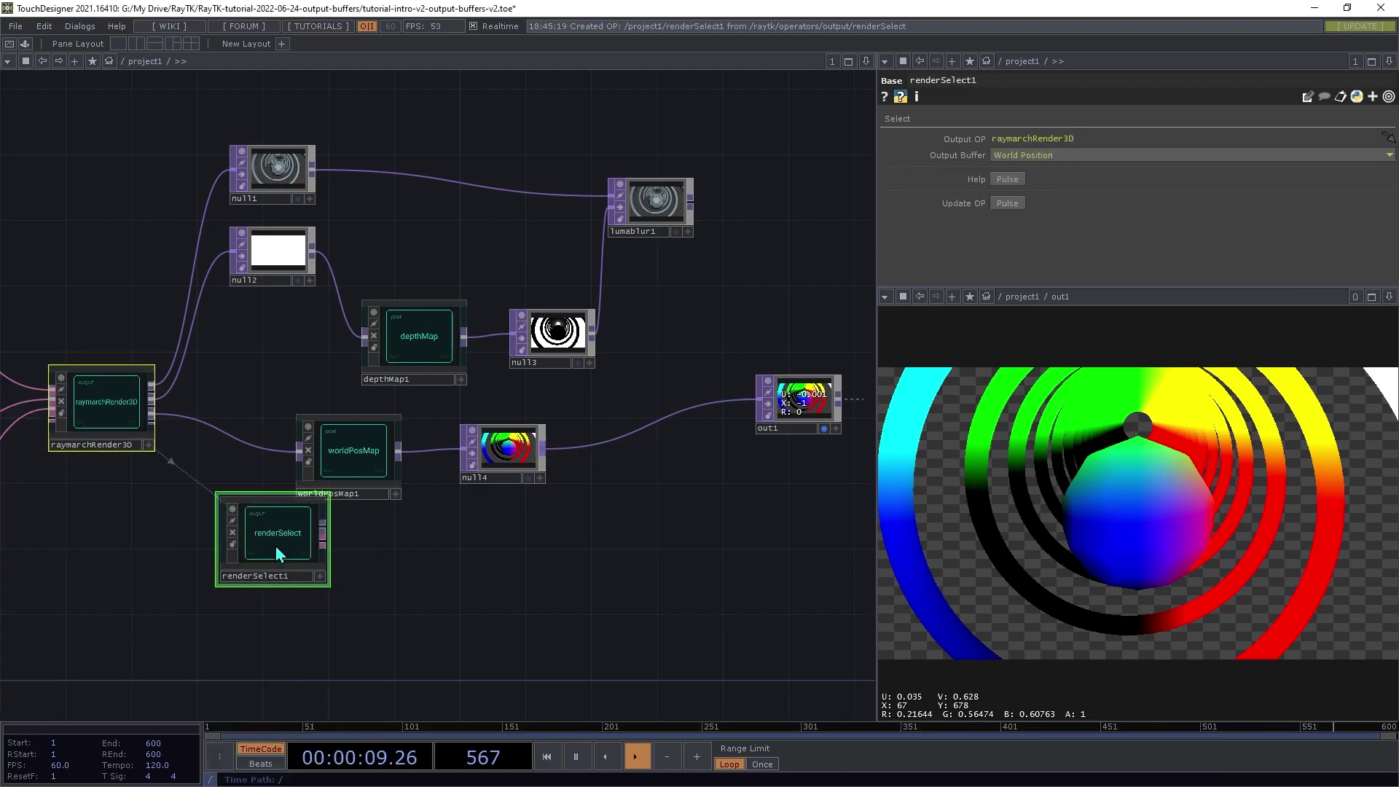
Connect the first renderSelect to null4 in place of worldPosMap1 and align it beneath worldPosMap1
{"action": "left_click_drag", "start_coordinate": [276, 551], "coordinate": [471, 453]}
{"action": "left_click_drag", "start_coordinate": [281, 596], "coordinate": [345, 576]}
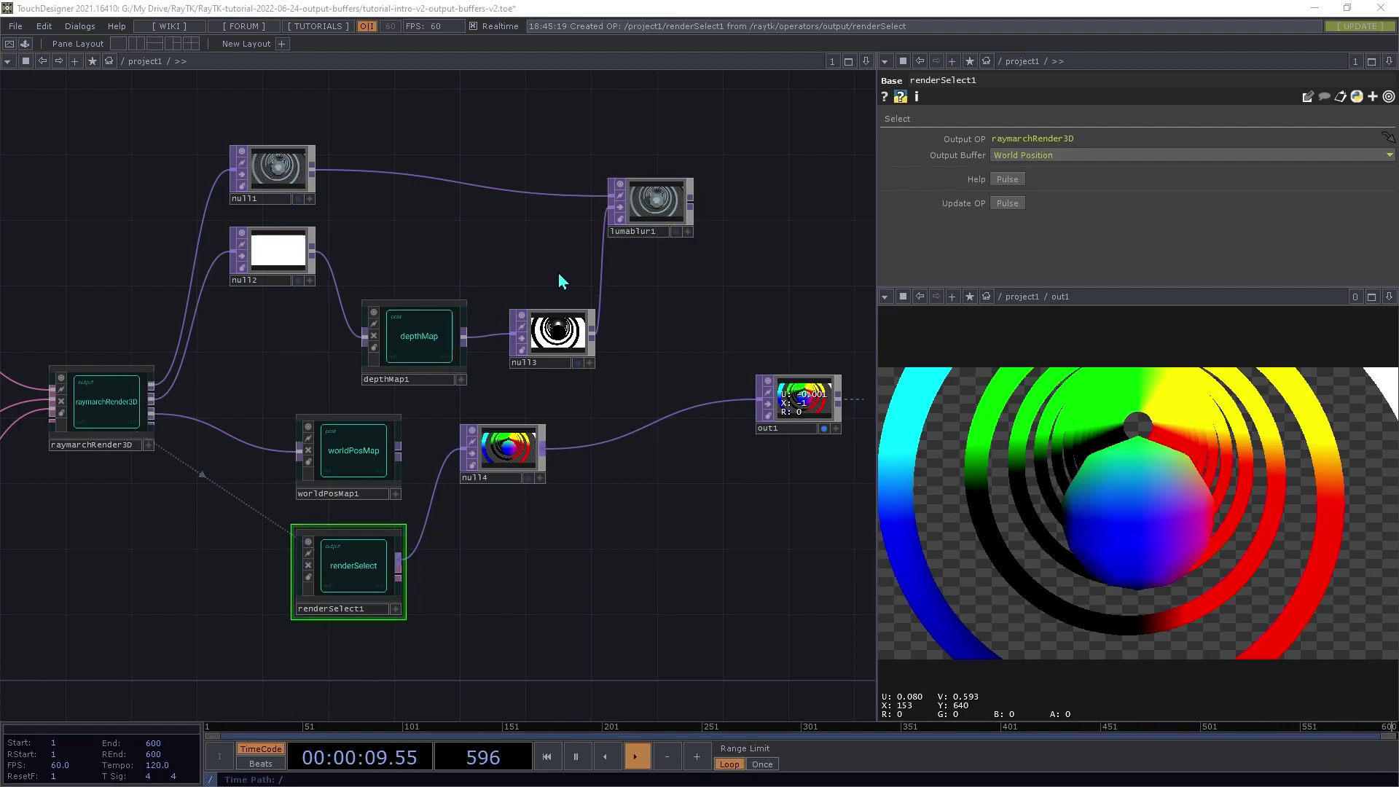
Tidy the network by aligning depthMap1 and null3 with null2, raising lumablur1, and moving worldPosMap1, renderSelect1 and null4 up together
{"action": "left_click_drag", "start_coordinate": [561, 281], "coordinate": [390, 356]}
{"action": "left_click_drag", "start_coordinate": [403, 344], "coordinate": [398, 260]}
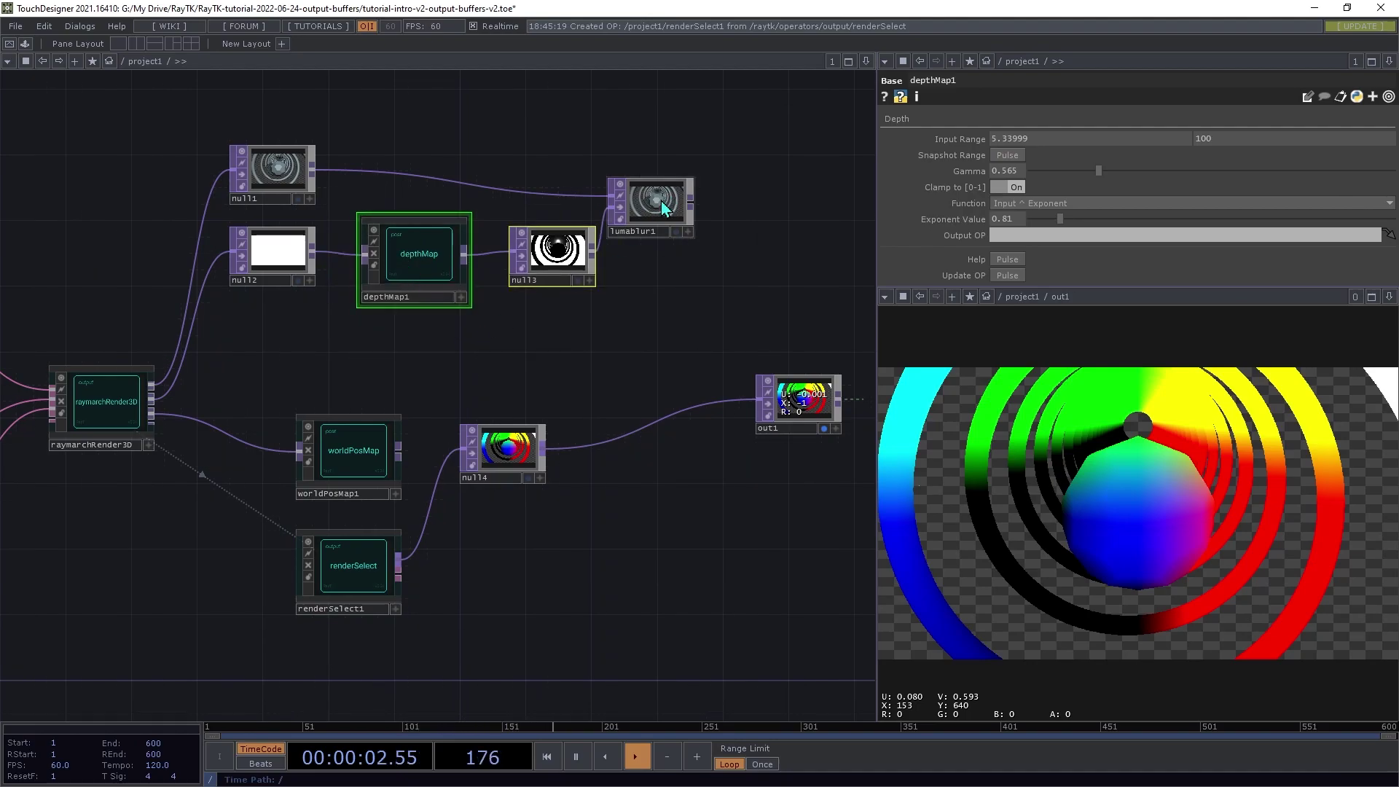
{"action": "left_click_drag", "start_coordinate": [662, 200], "coordinate": [694, 191]}
{"action": "left_click_drag", "start_coordinate": [550, 373], "coordinate": [271, 639]}
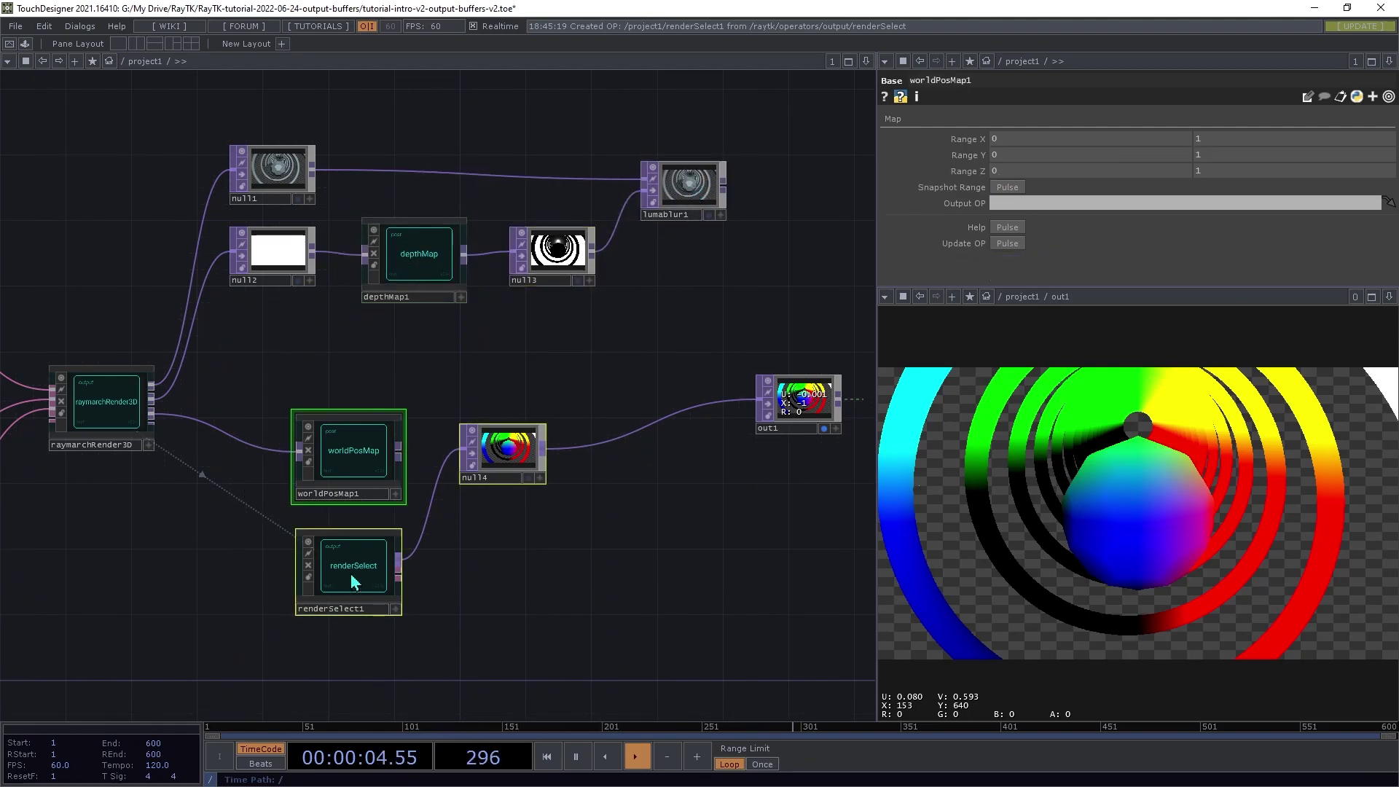
{"action": "left_click_drag", "start_coordinate": [351, 574], "coordinate": [351, 492]}
{"action": "left_click", "coordinate": [338, 593]}
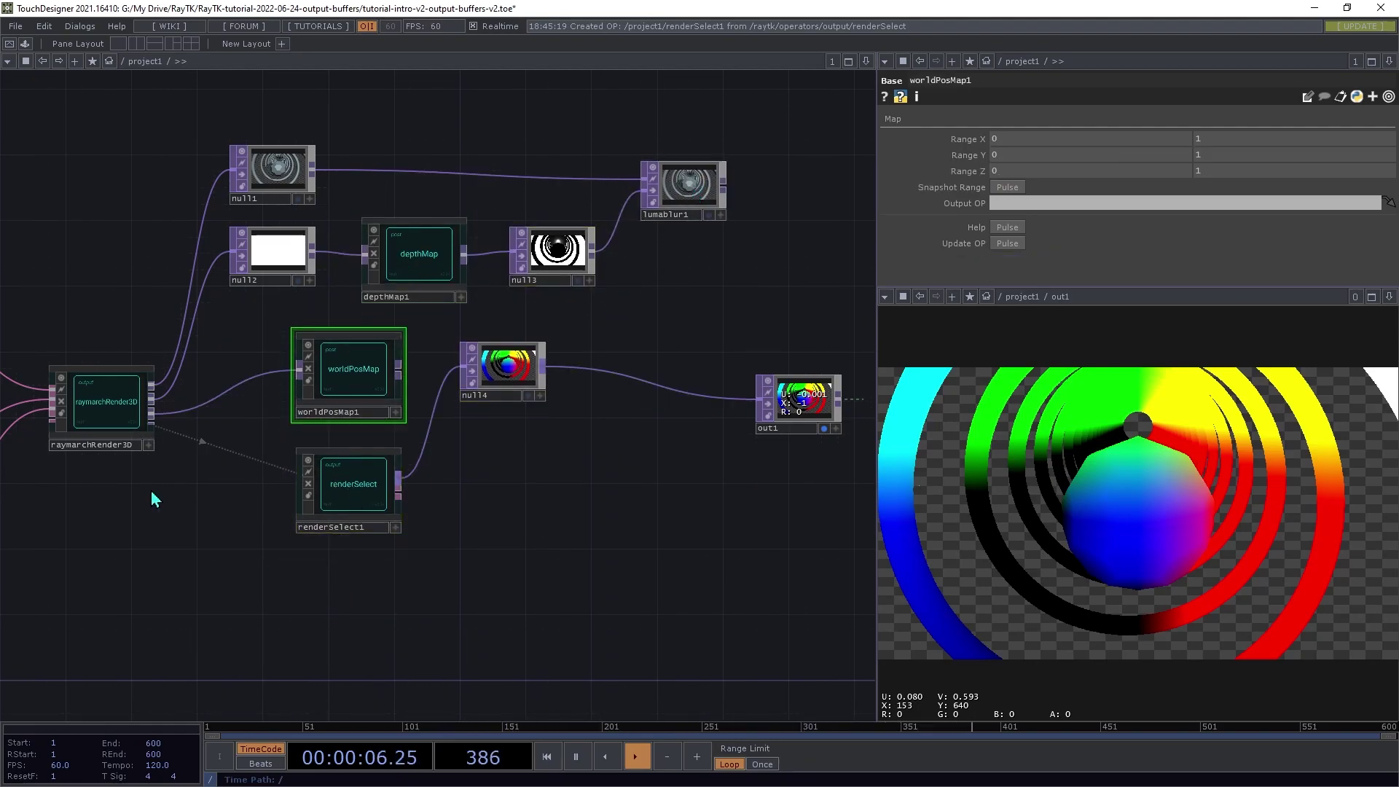
Add a second renderSelect for raymarchRender3D's Normal output buffer and place it below renderSelect1
{"action": "left_click", "coordinate": [120, 397]}
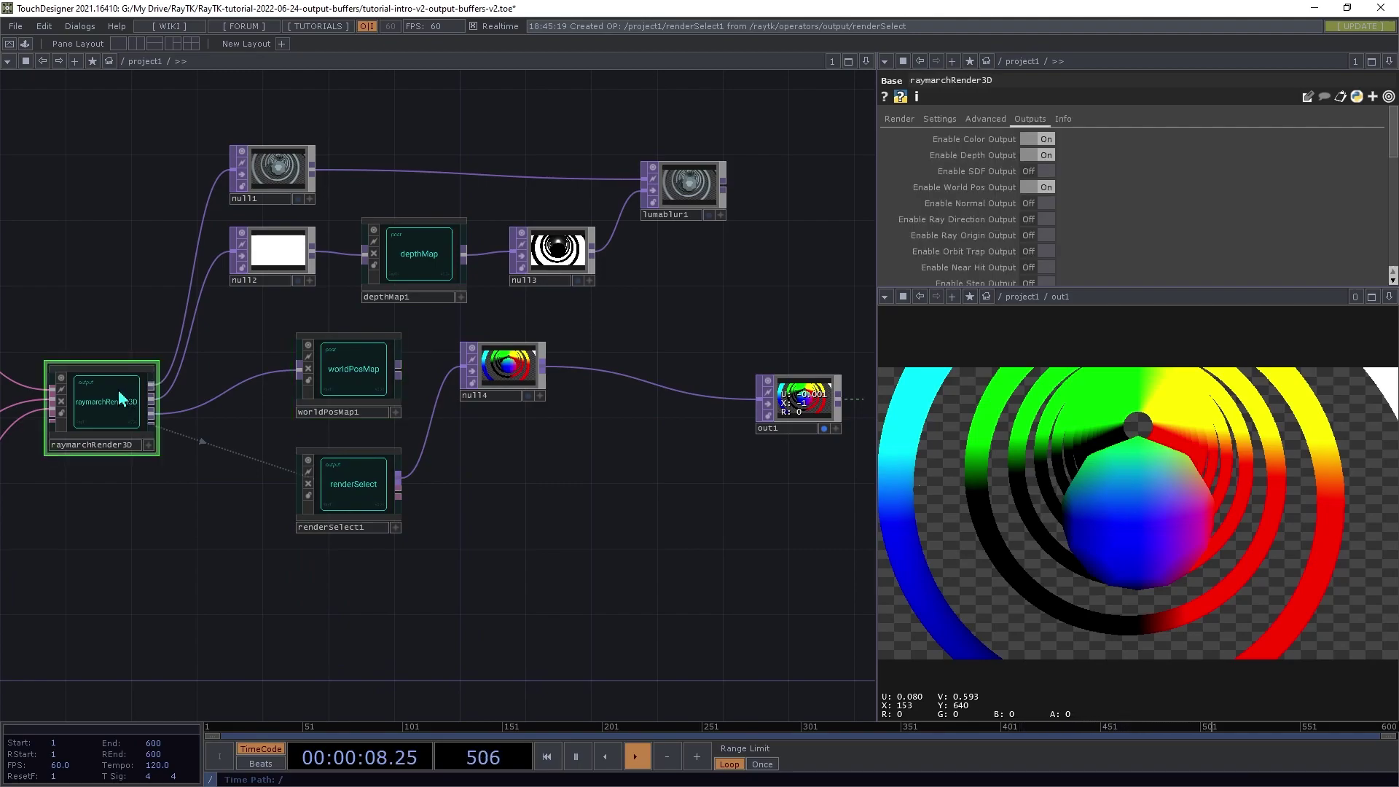
{"action": "right_click", "coordinate": [165, 545]}
{"action": "mouse_move", "coordinate": [271, 633]}
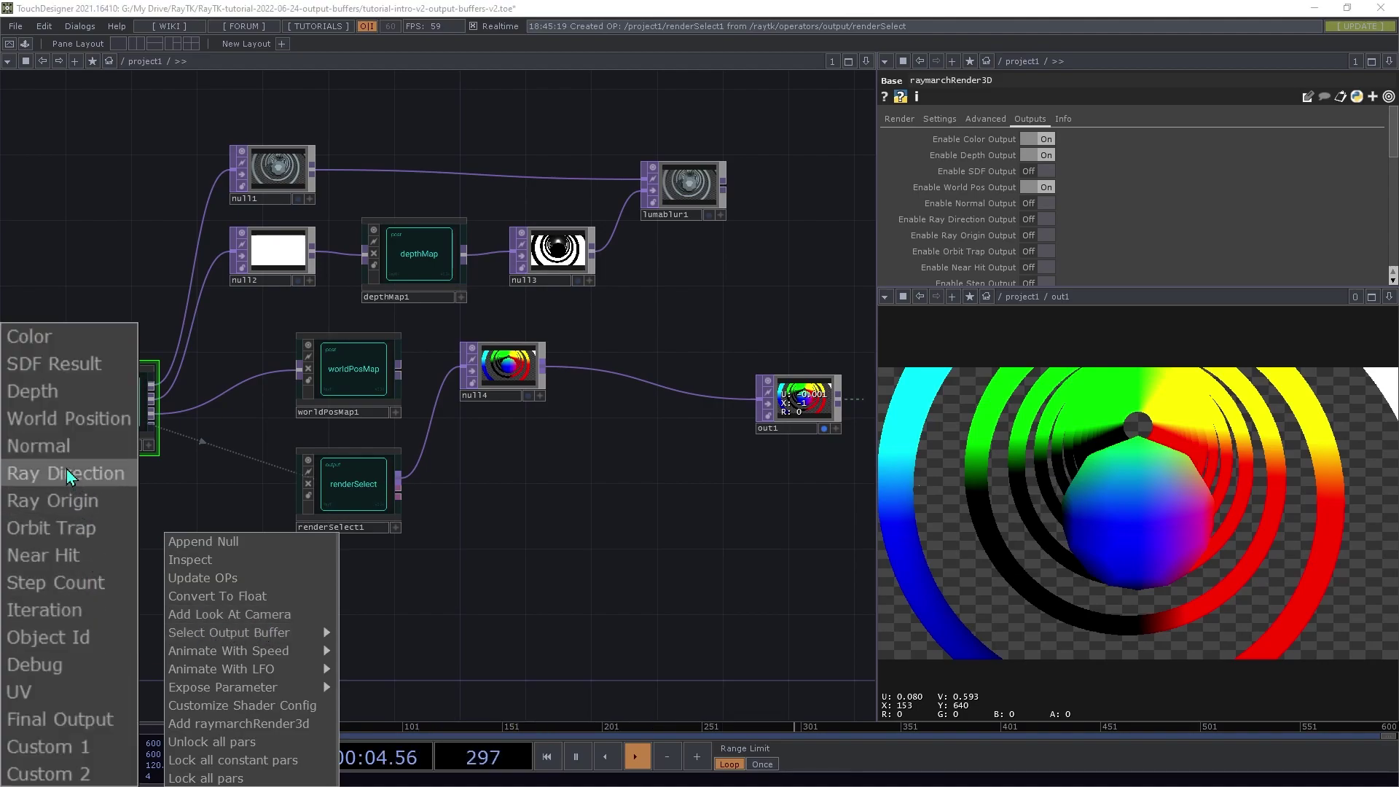
{"action": "left_click", "coordinate": [55, 455]}
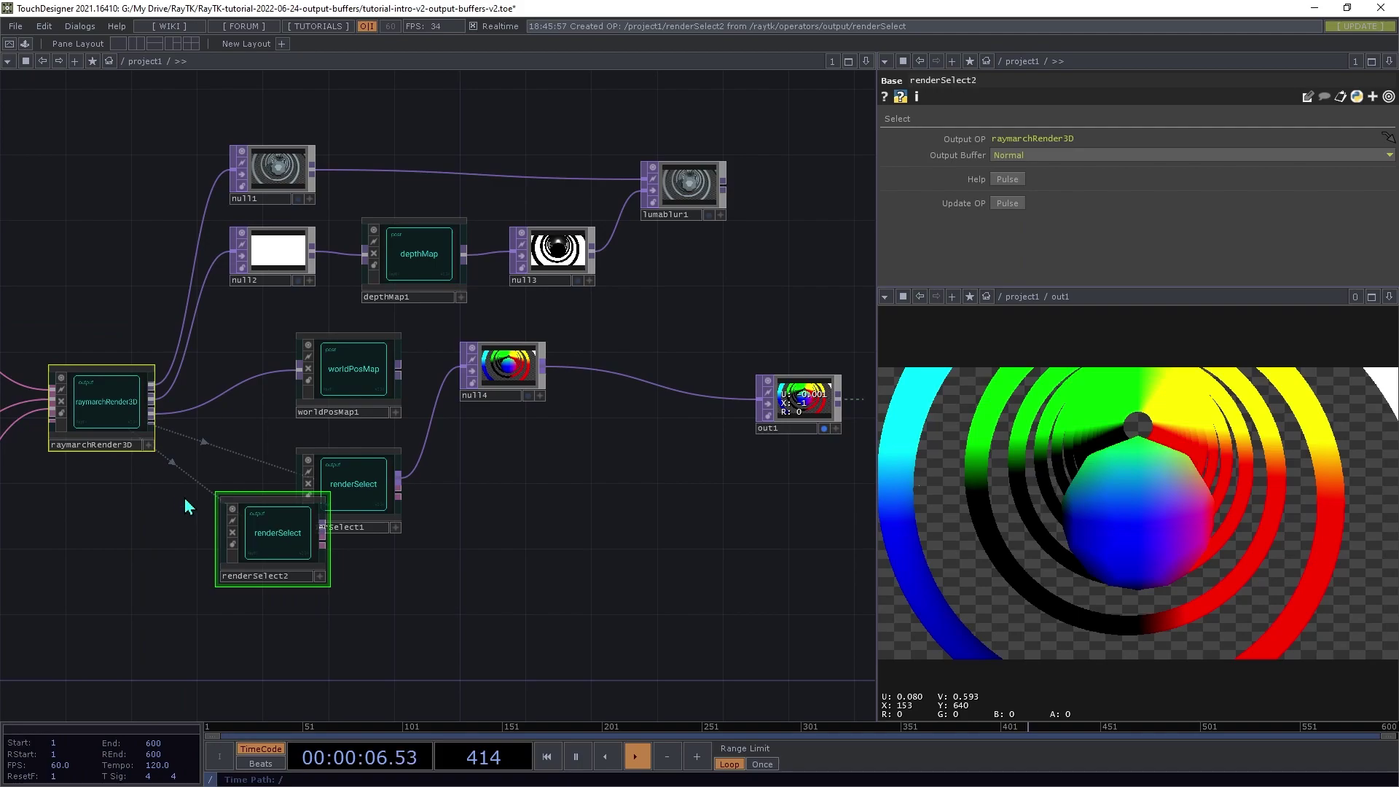
{"action": "left_click", "coordinate": [185, 497]}
{"action": "left_click_drag", "start_coordinate": [247, 536], "coordinate": [322, 600]}
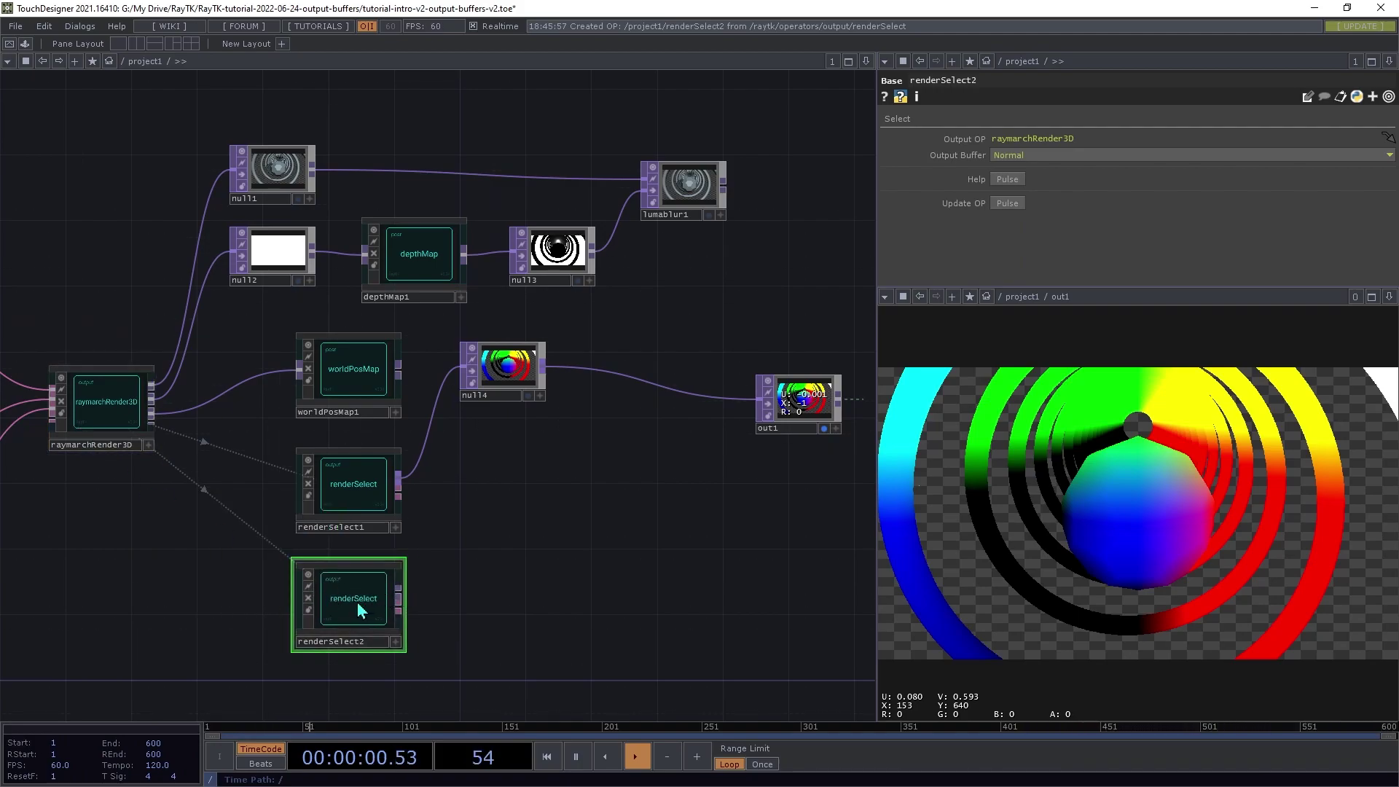
Insert a Null TOP after renderSelect2 and feed it into out1 in place of null4
{"action": "left_click_drag", "start_coordinate": [398, 592], "coordinate": [755, 427]}
{"action": "left_click", "coordinate": [487, 526]}
{"action": "left_click", "coordinate": [521, 580]}
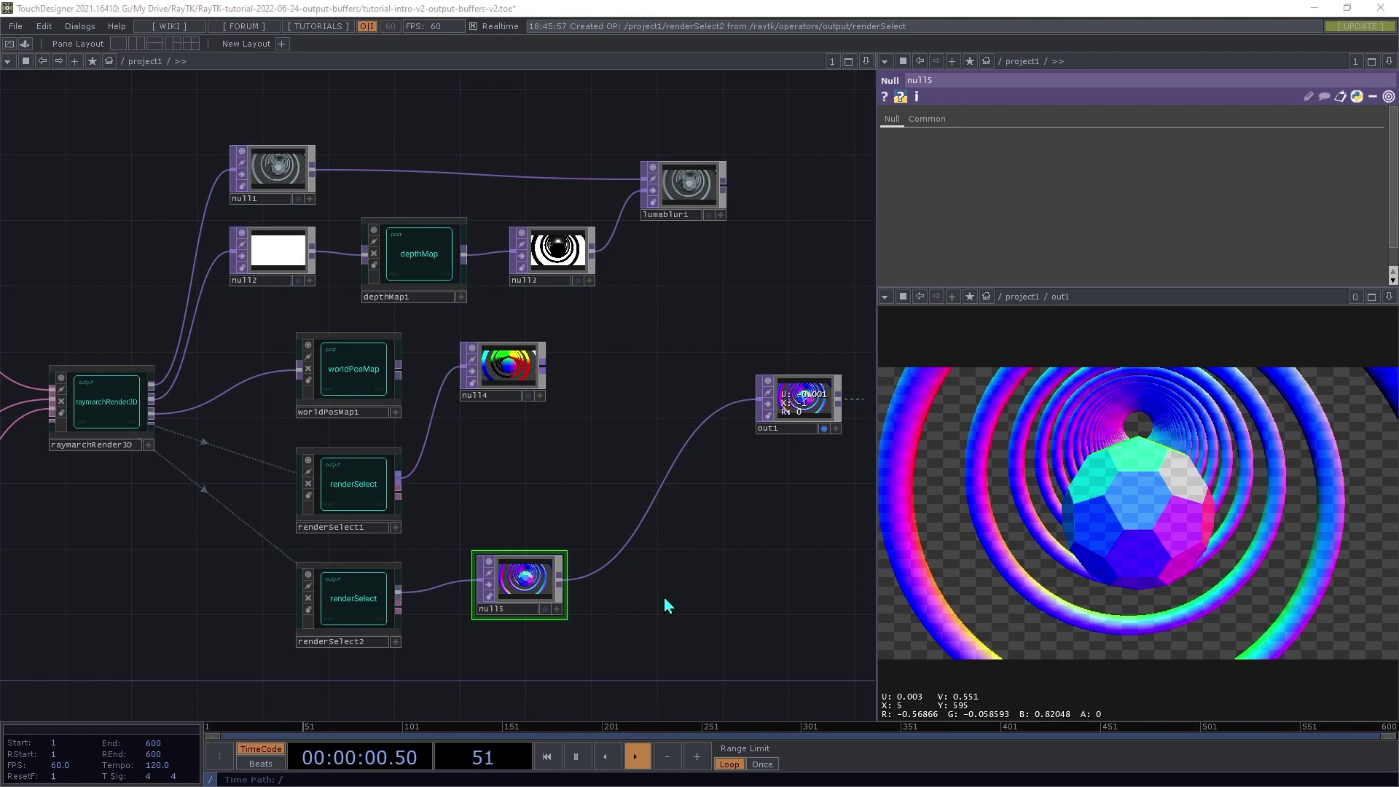
Add an Edge TOP after null5 and connect it to out1 in place of null5
{"action": "key", "text": "Tab"}
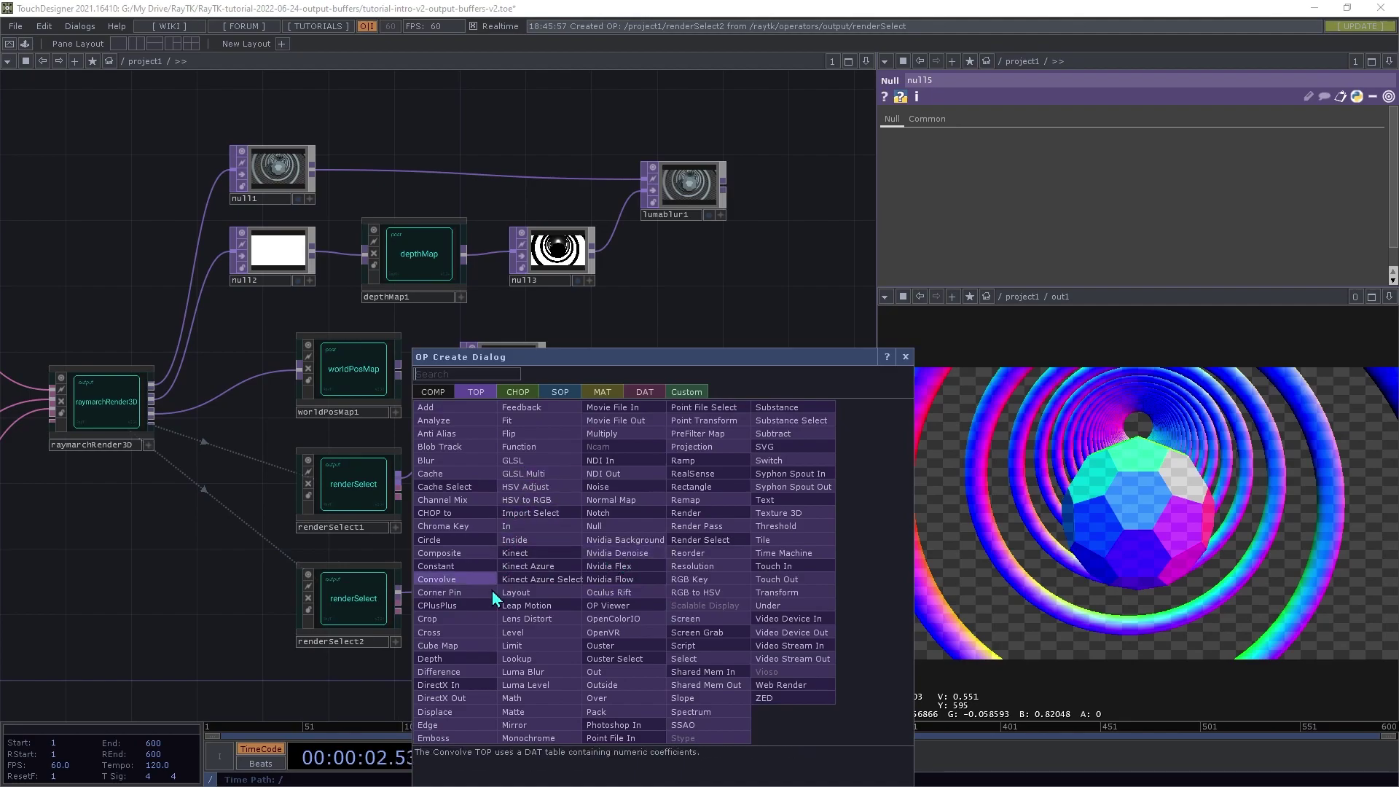
{"action": "type", "text": "e"}
{"action": "left_click", "coordinate": [432, 725]}
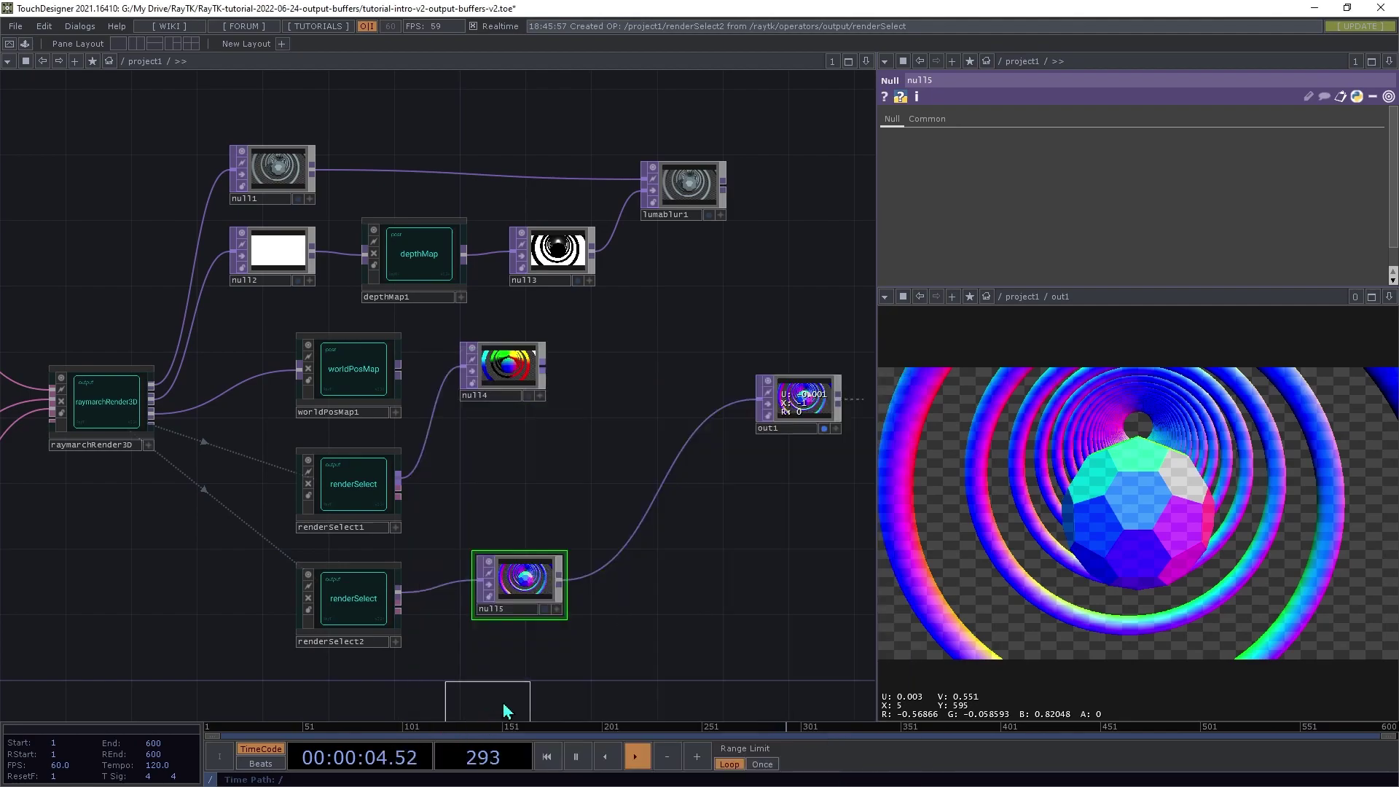
{"action": "left_click", "coordinate": [598, 588]}
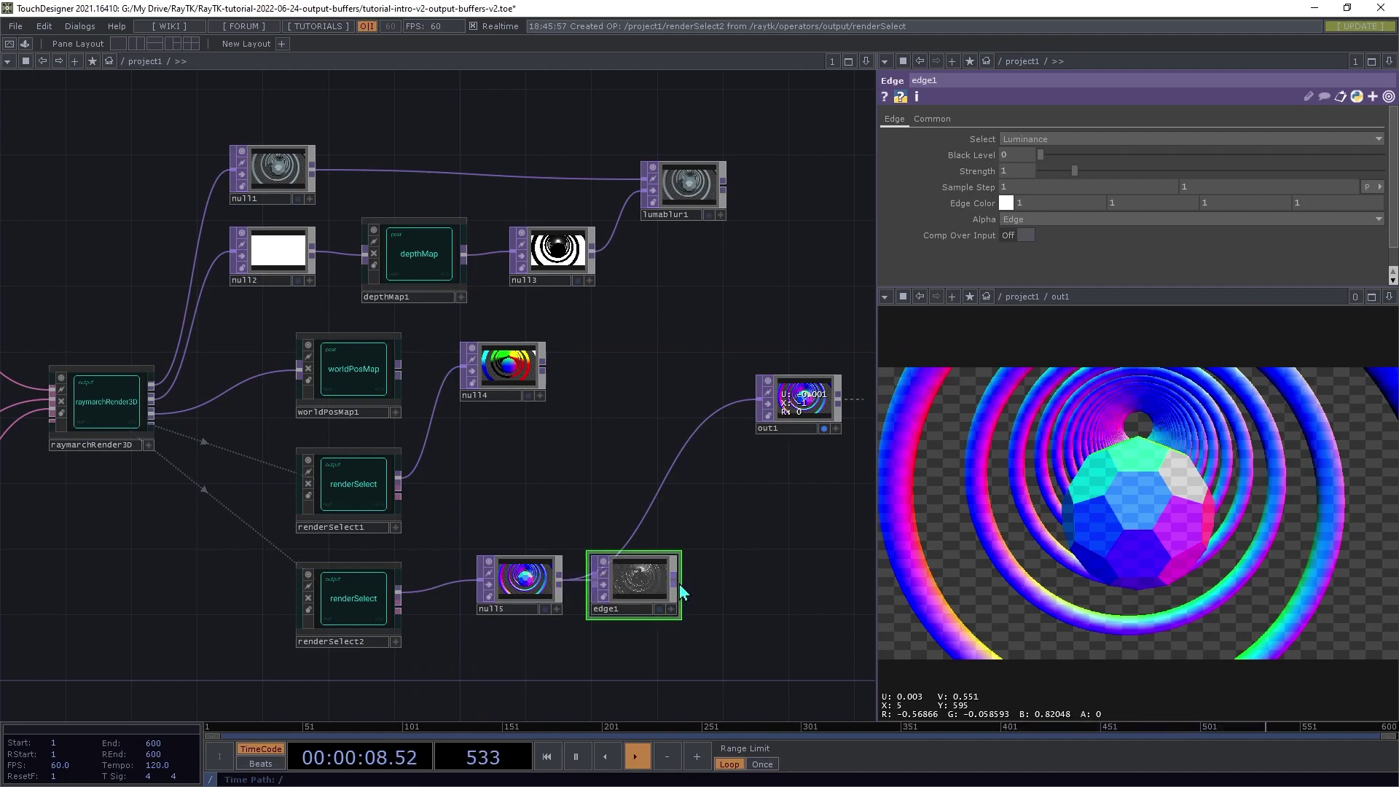
{"action": "left_click_drag", "start_coordinate": [679, 584], "coordinate": [758, 418]}
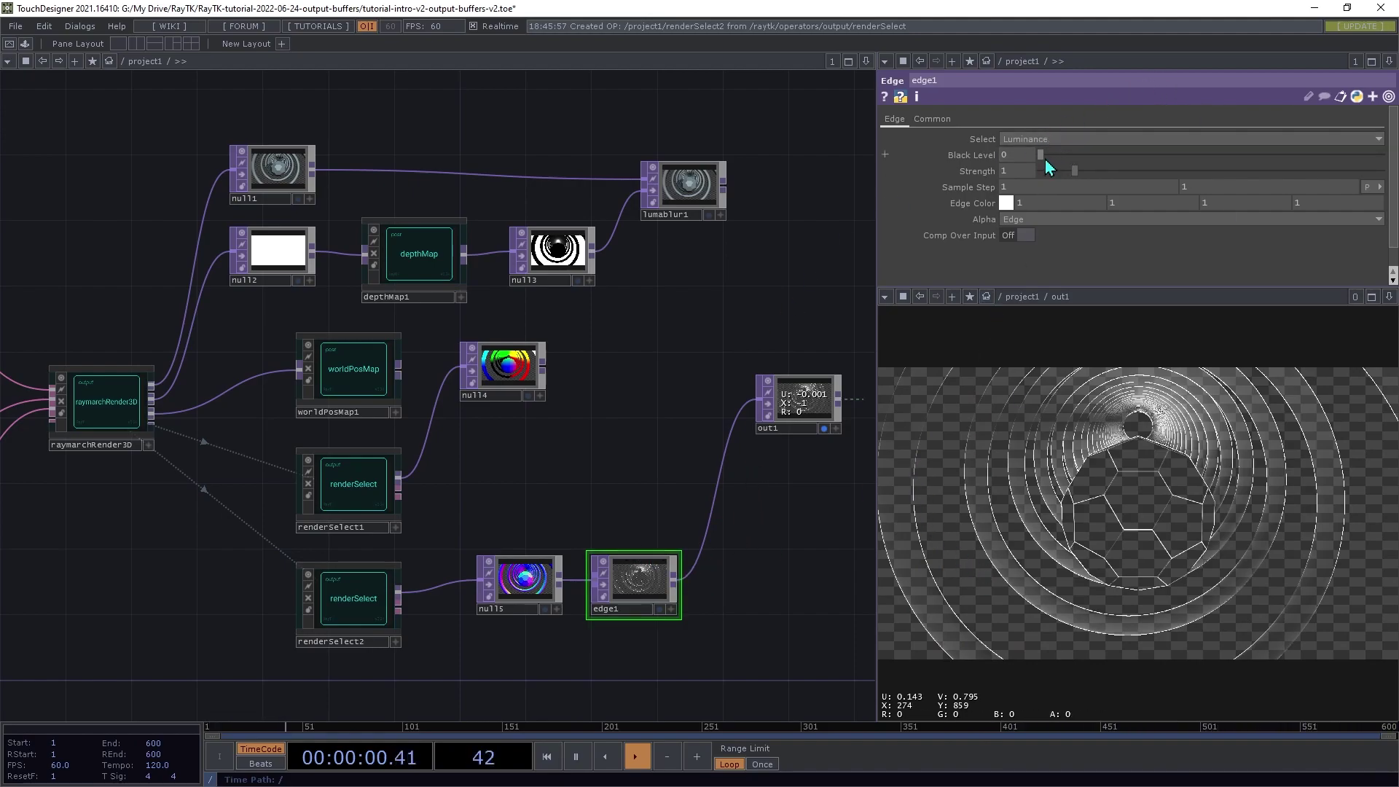
Set edge1's Strength to 3.99 and Black Level to 0.079, trying the Red channel before selecting Blue
{"action": "left_click_drag", "start_coordinate": [1047, 161], "coordinate": [1173, 172]}
{"action": "mouse_move", "coordinate": [1076, 155]}
{"action": "left_mouse_down"}
{"action": "mouse_move", "coordinate": [1112, 158]}
{"action": "mouse_move", "coordinate": [1070, 155]}
{"action": "left_mouse_up"}
{"action": "left_click", "coordinate": [1060, 134]}
{"action": "left_click", "coordinate": [1044, 163]}
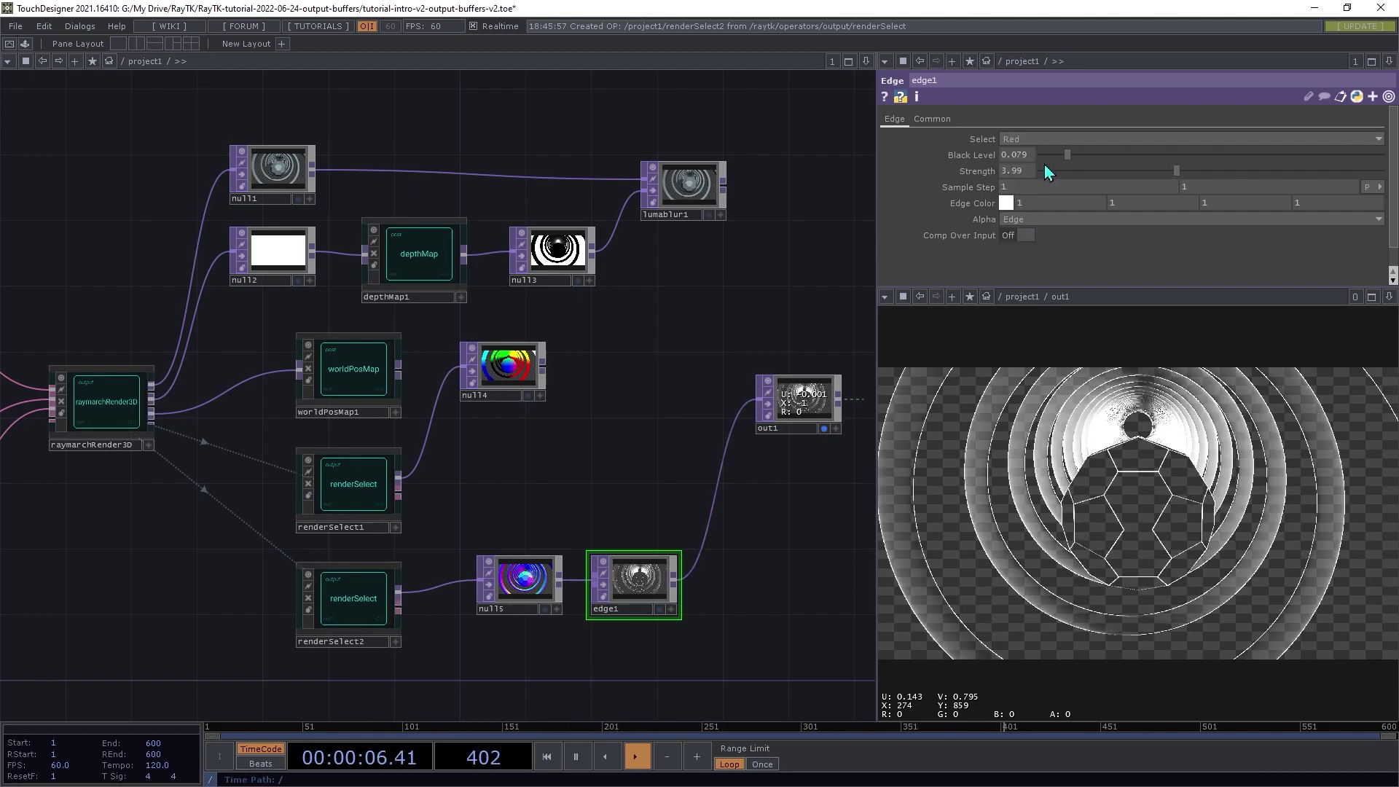
{"action": "left_click", "coordinate": [1042, 139]}
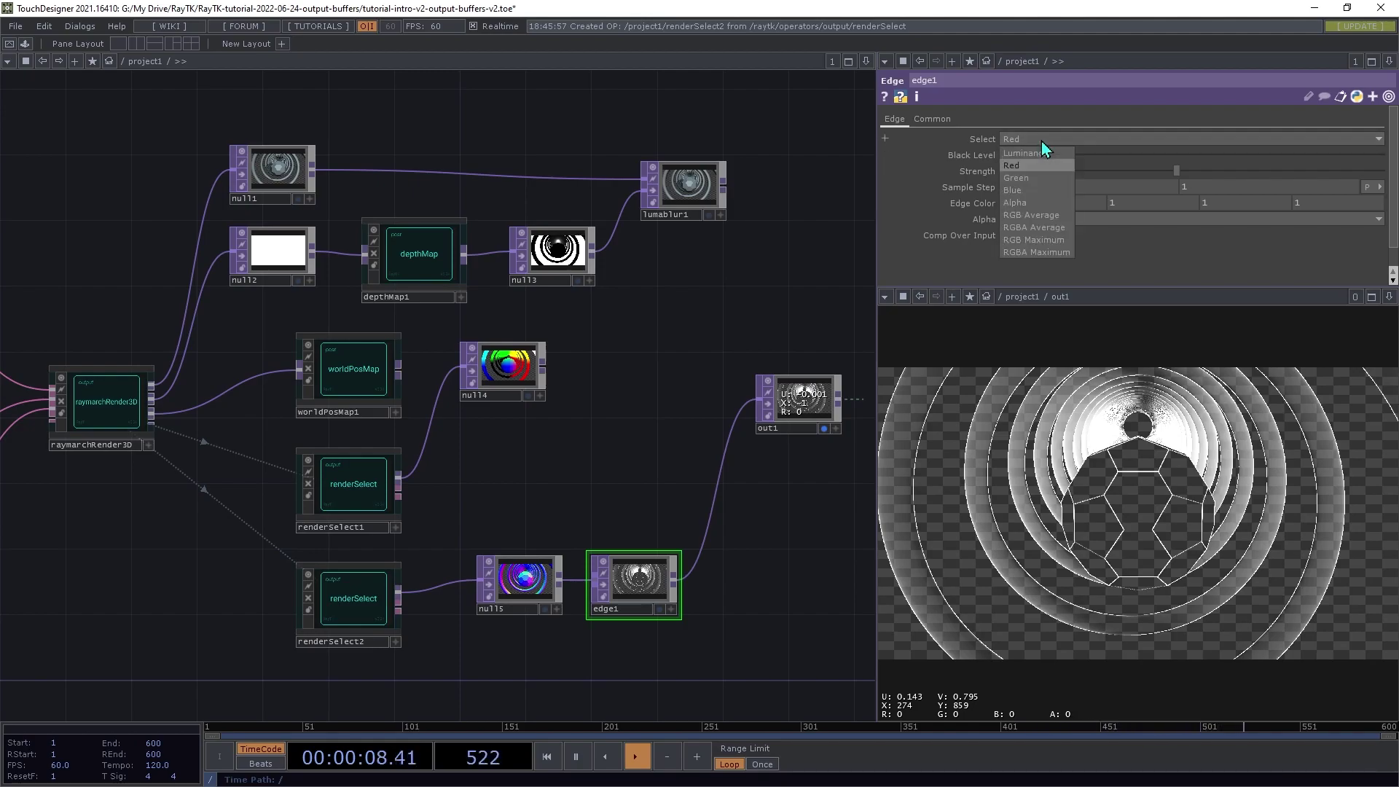
{"action": "left_click", "coordinate": [1026, 190]}
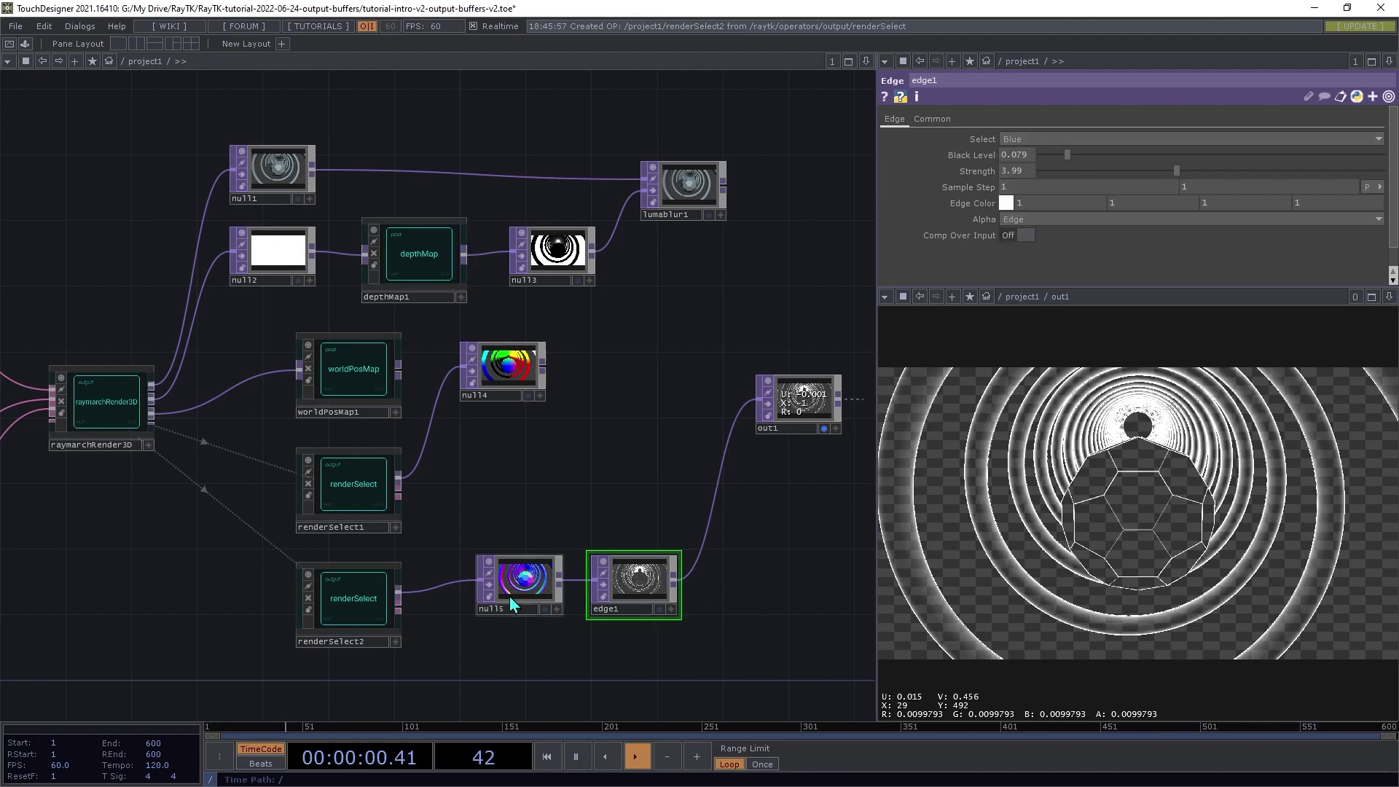